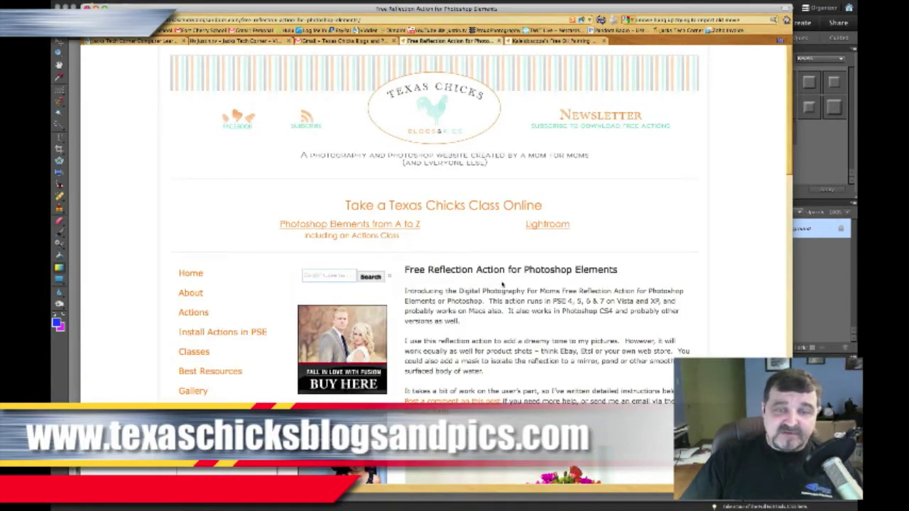
Download the free reflection action through the end-result picture in the article, choosing to save dp-moms-reflection2.zip as a file
{"action": "scroll", "coordinate": [504, 285], "scroll_direction": "down", "scroll_amount": 1}
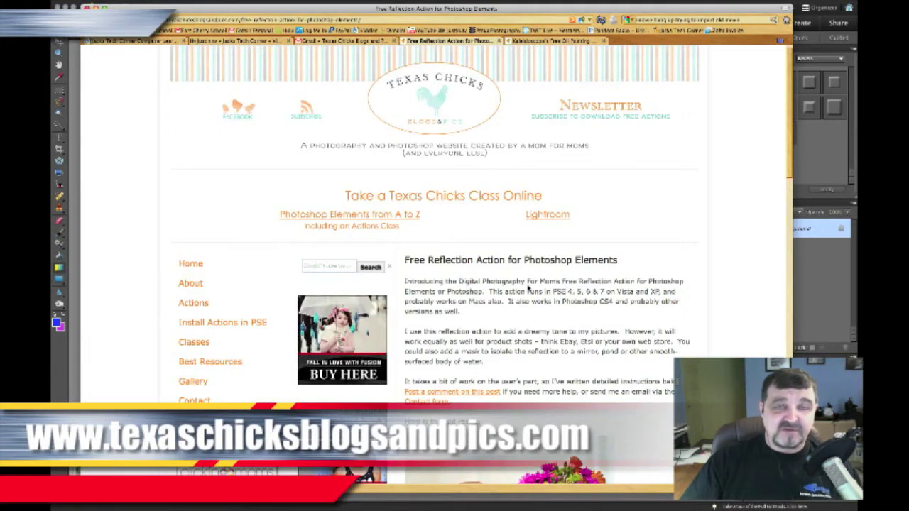
{"action": "scroll", "coordinate": [528, 289], "scroll_direction": "down", "scroll_amount": 5}
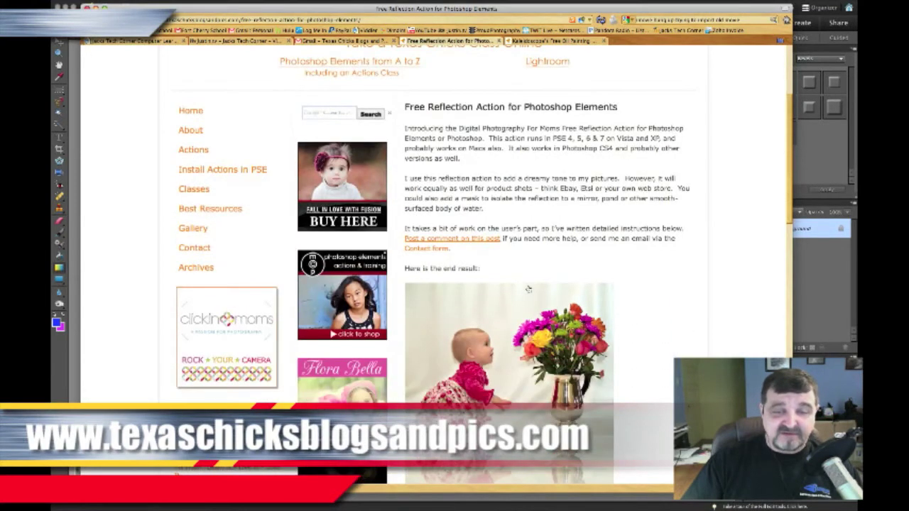
{"action": "scroll", "coordinate": [528, 288], "scroll_direction": "down", "scroll_amount": 5}
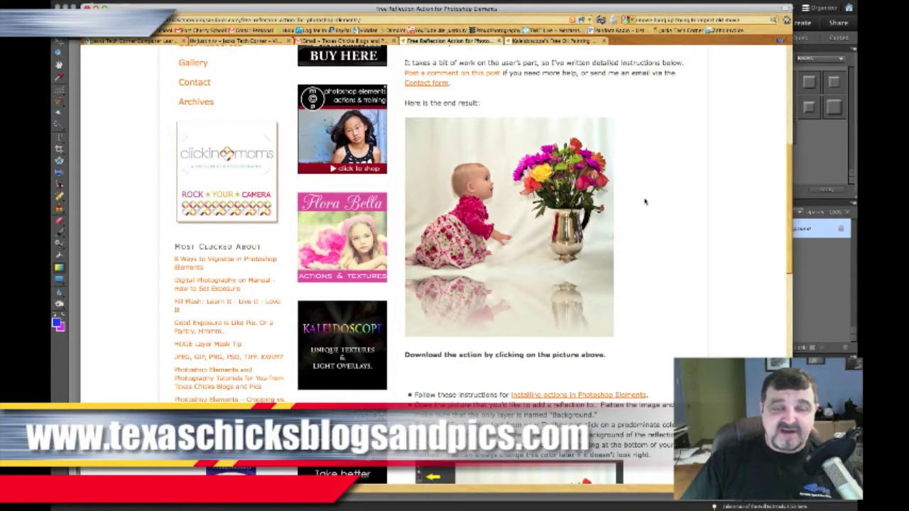
{"action": "scroll", "coordinate": [645, 202], "scroll_direction": "down", "scroll_amount": 3}
{"action": "scroll", "coordinate": [645, 201], "scroll_direction": "down", "scroll_amount": 3}
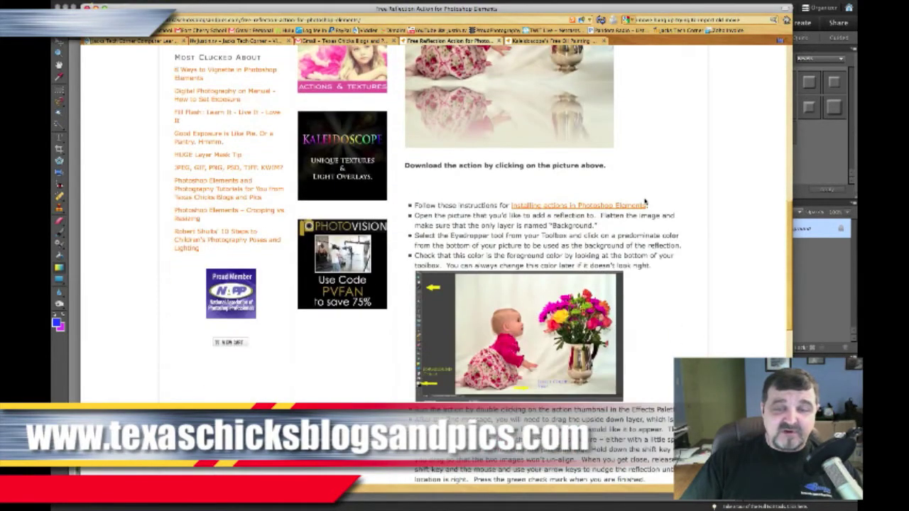
{"action": "scroll", "coordinate": [639, 197], "scroll_direction": "up", "scroll_amount": 4}
{"action": "scroll", "coordinate": [639, 198], "scroll_direction": "up", "scroll_amount": 2}
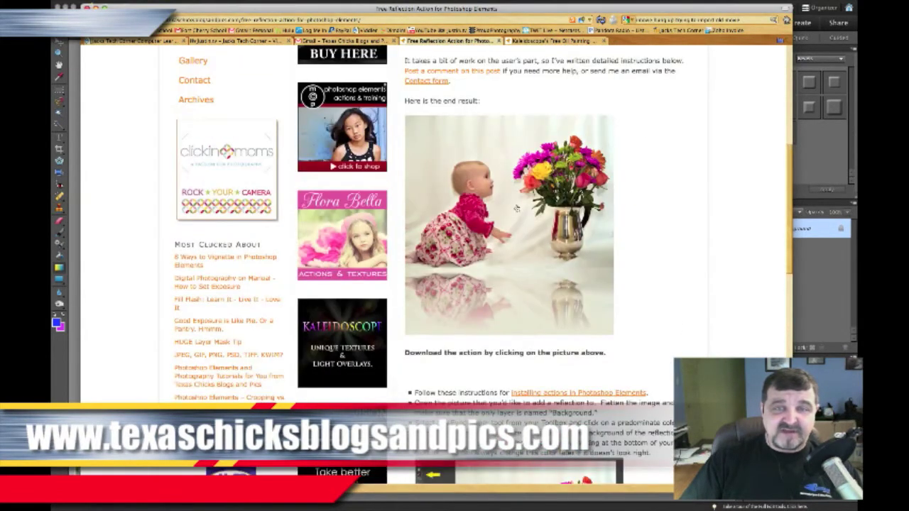
{"action": "left_click", "coordinate": [488, 212]}
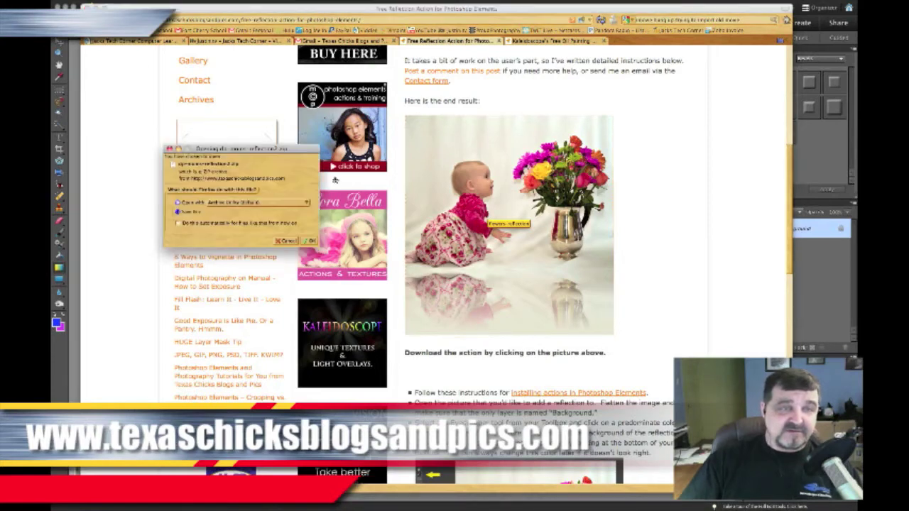
{"action": "left_click_drag", "start_coordinate": [258, 150], "coordinate": [412, 117]}
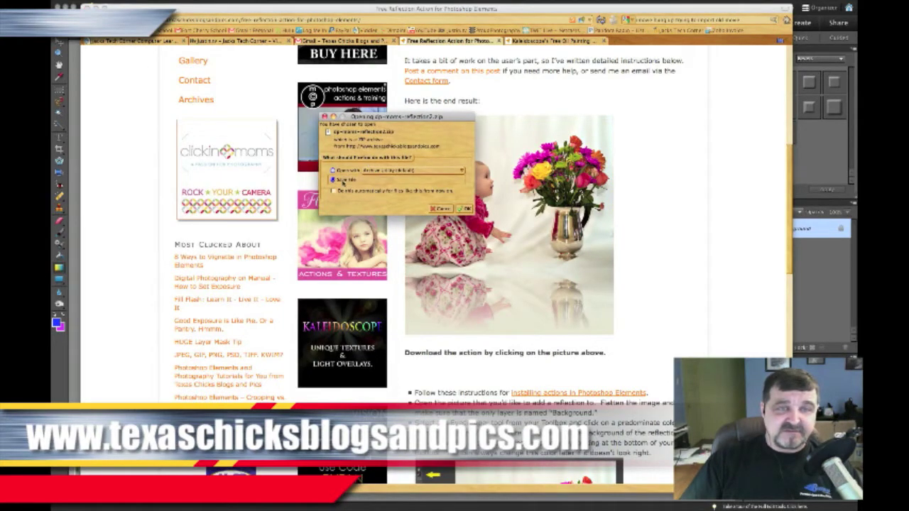
{"action": "left_click", "coordinate": [465, 209]}
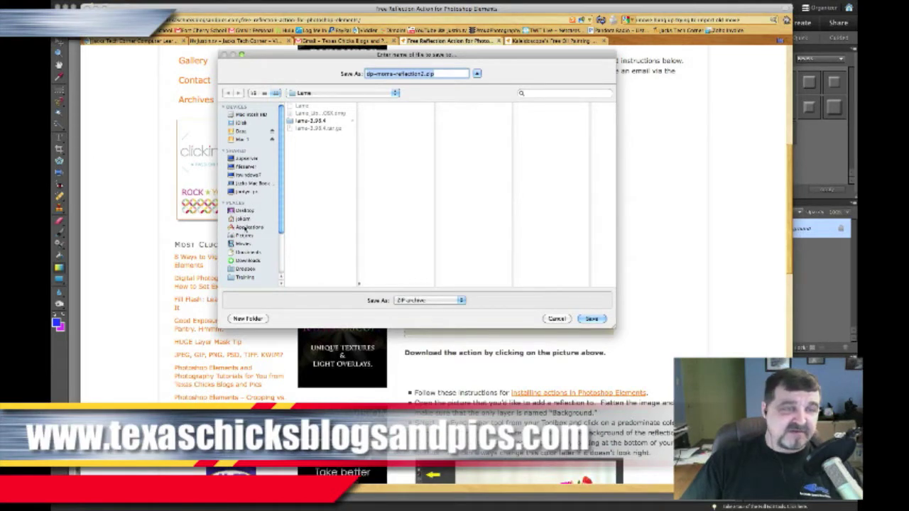
Create a new folder named Elements inside the home directory's Mac Software folder as the save location
{"action": "left_click", "coordinate": [244, 220]}
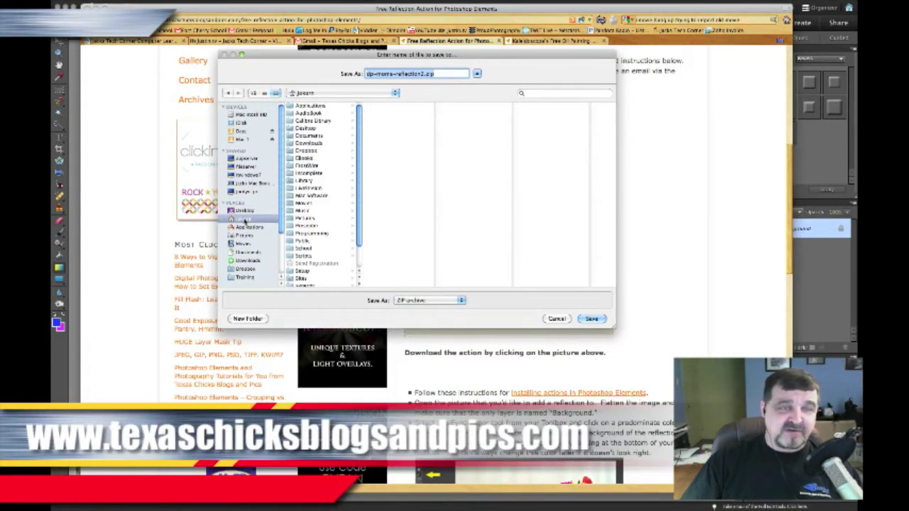
{"action": "left_click", "coordinate": [301, 196]}
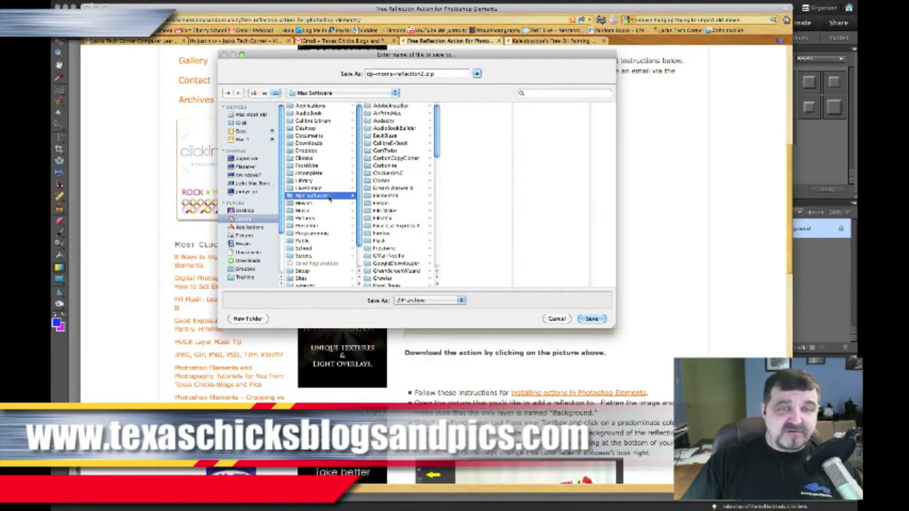
{"action": "left_click", "coordinate": [248, 318]}
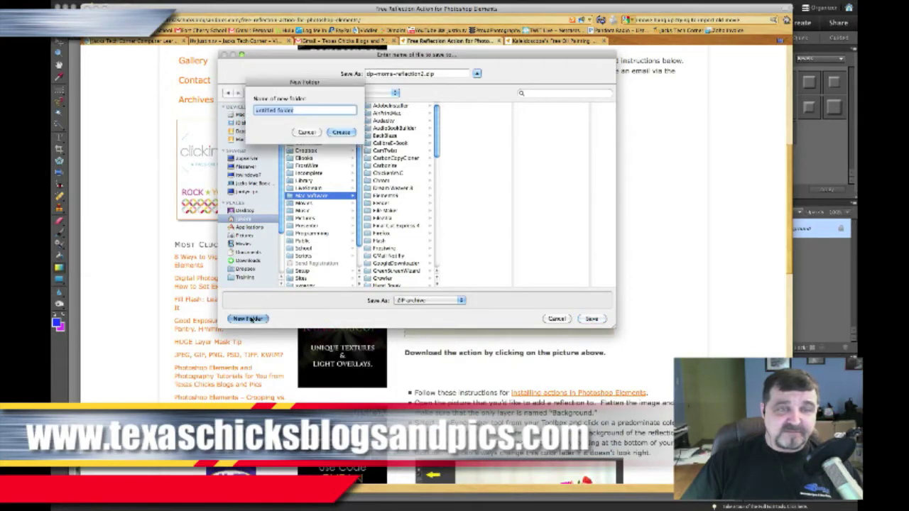
{"action": "type", "text": "Rffects"}
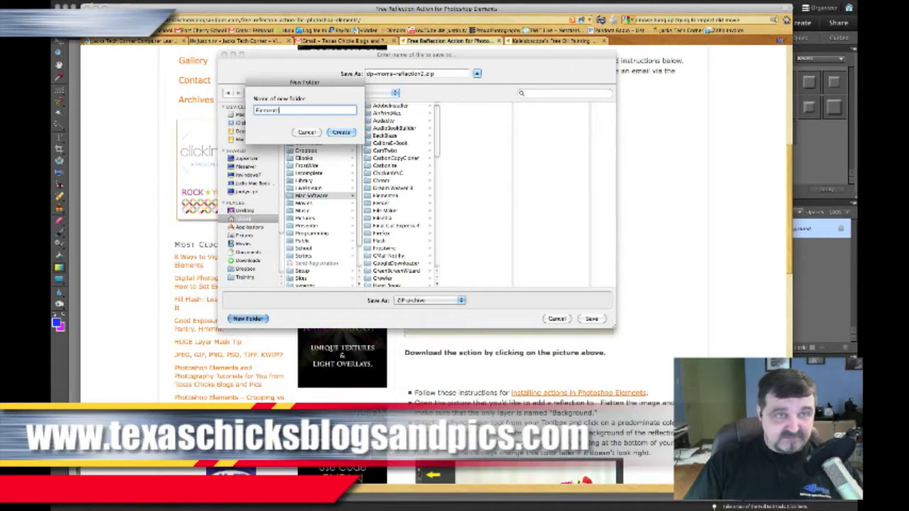
{"action": "key", "text": "Return"}
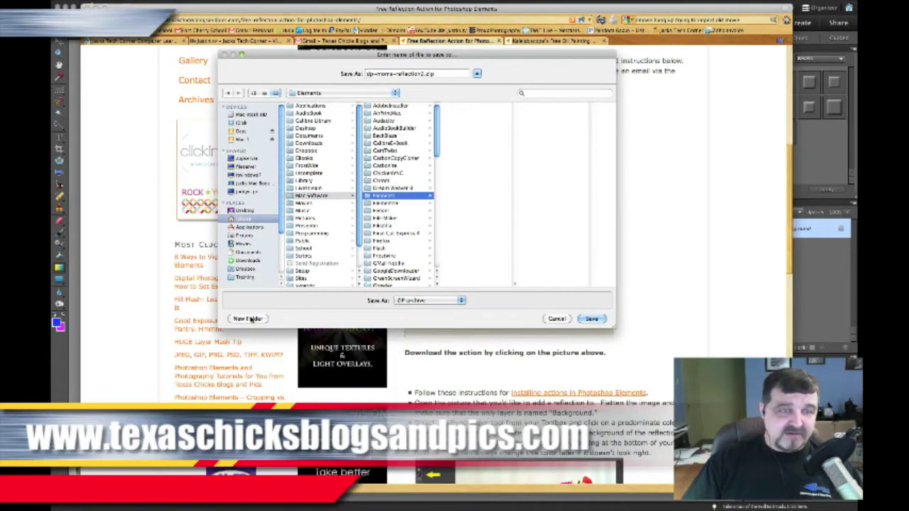
Create an Actions subfolder inside Elements and save dp-moms-reflection2.zip there
{"action": "left_click", "coordinate": [249, 319]}
{"action": "type", "text": "Actions"}
{"action": "key", "text": "Return"}
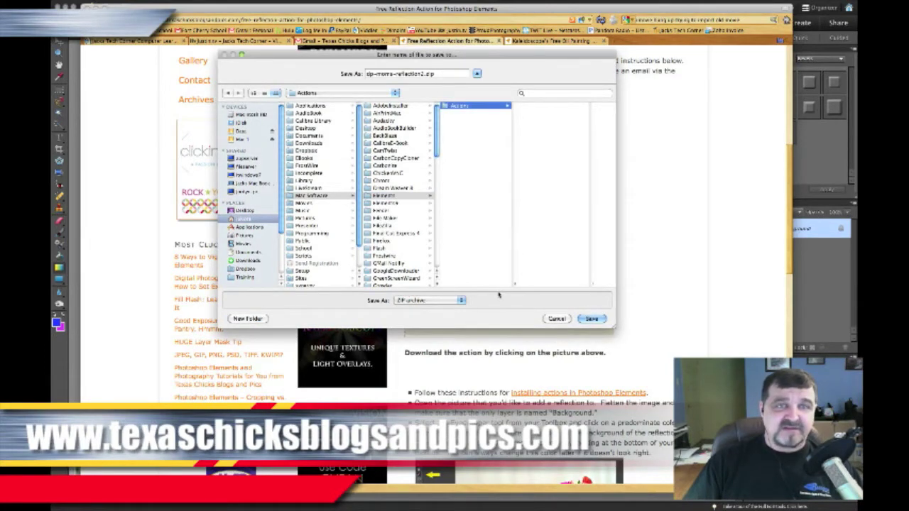
{"action": "left_click", "coordinate": [592, 319]}
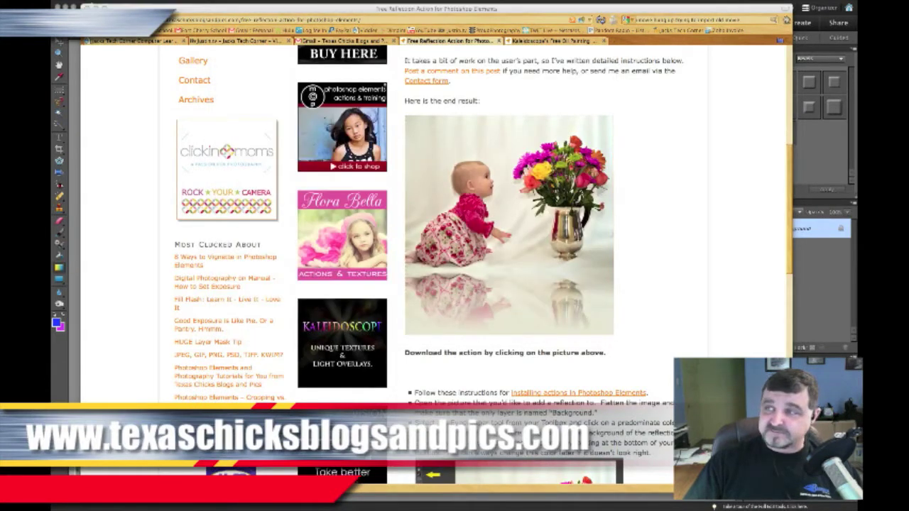
Reveal the downloaded dp-moms-reflection2.zip in Finder from the downloads list
{"action": "left_click_drag", "start_coordinate": [736, 133], "coordinate": [362, 132]}
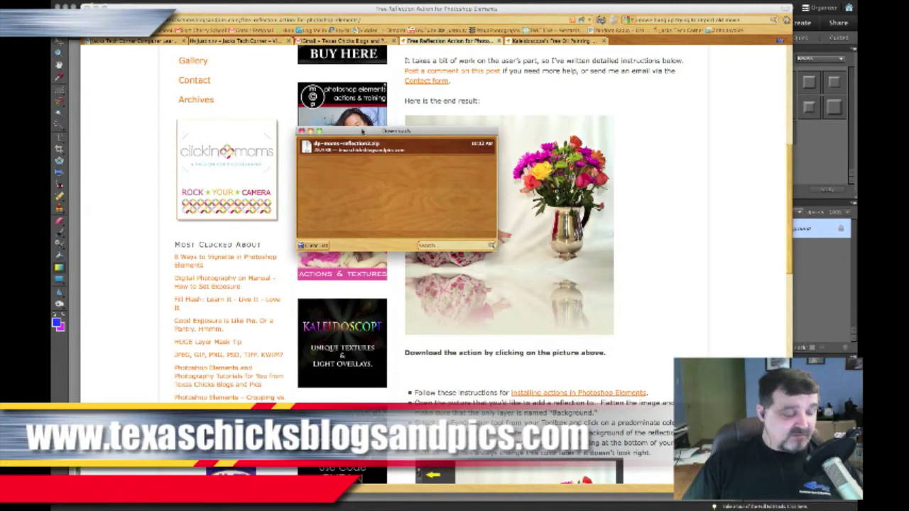
{"action": "right_click", "coordinate": [361, 149]}
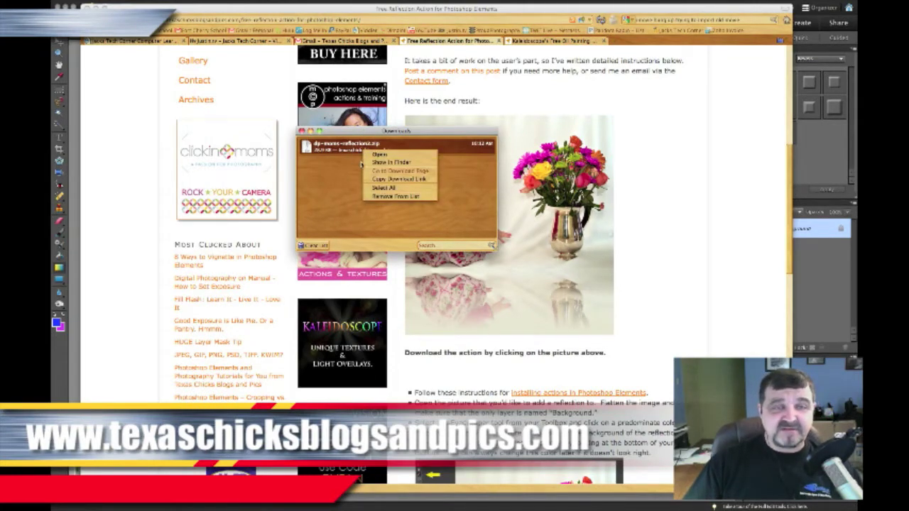
{"action": "left_click", "coordinate": [383, 162]}
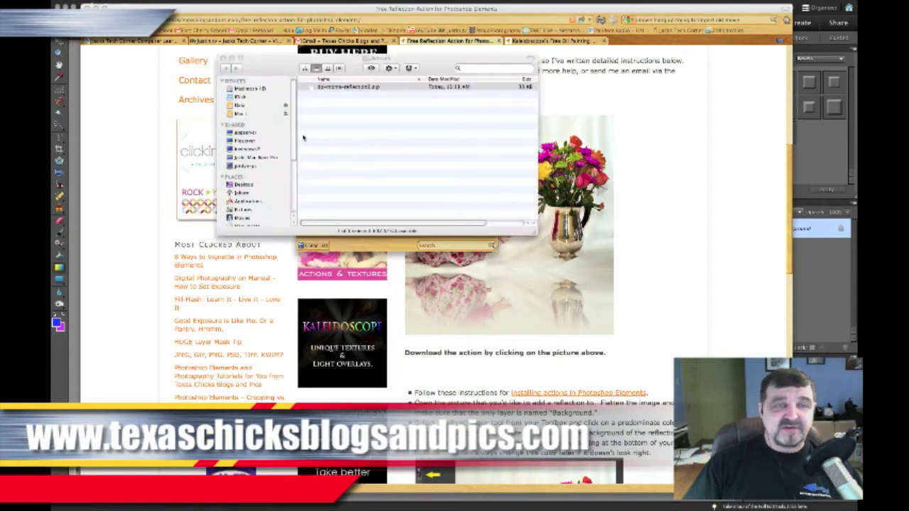
Close the Show Notes and Downloads windows, then reposition and enlarge the Actions folder window
{"action": "left_click_drag", "start_coordinate": [295, 66], "coordinate": [350, 150]}
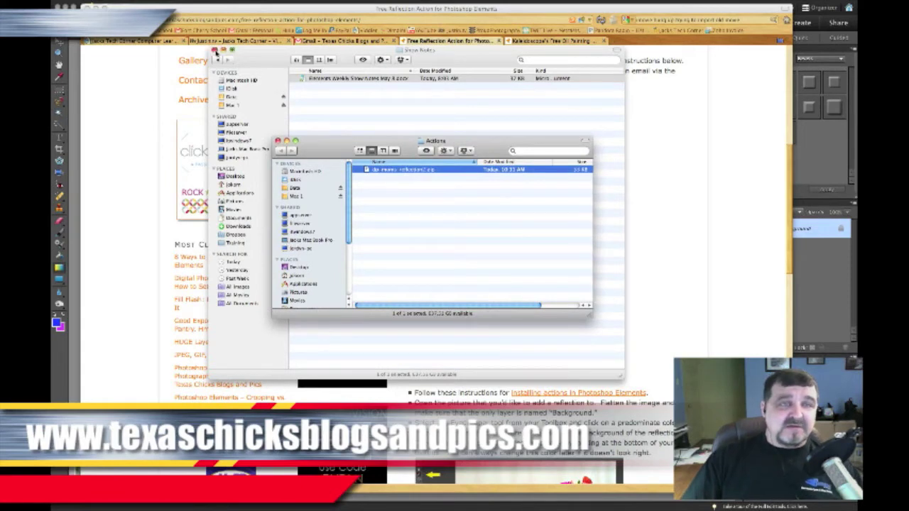
{"action": "left_click", "coordinate": [218, 54]}
{"action": "left_click", "coordinate": [302, 131]}
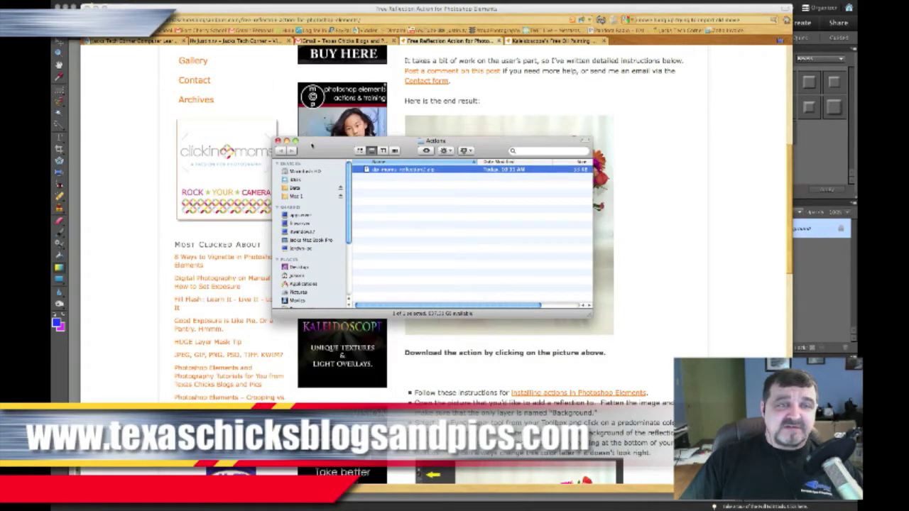
{"action": "left_click_drag", "start_coordinate": [313, 151], "coordinate": [277, 83]}
{"action": "left_click_drag", "start_coordinate": [557, 249], "coordinate": [668, 329]}
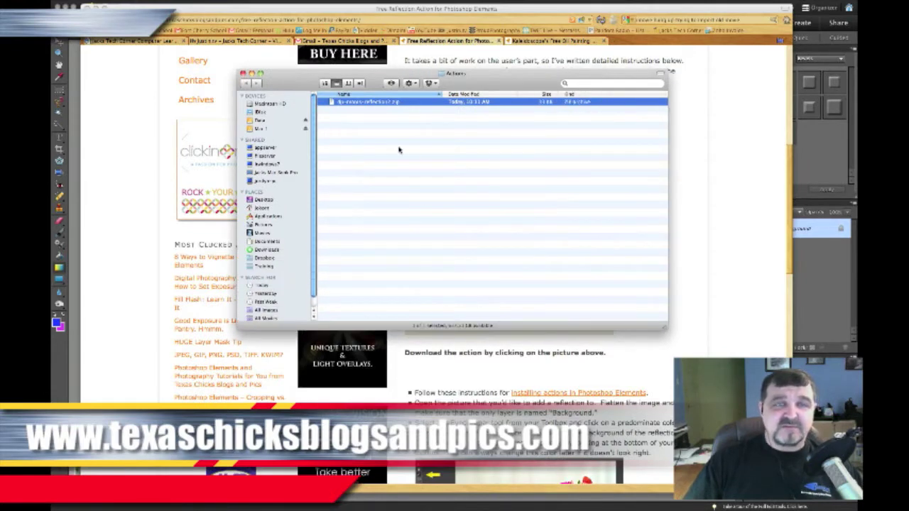
Extract dp-moms-reflection2.zip with Archive Utility and open the extracted dp-moms-reflection2 folder
{"action": "right_click", "coordinate": [360, 104]}
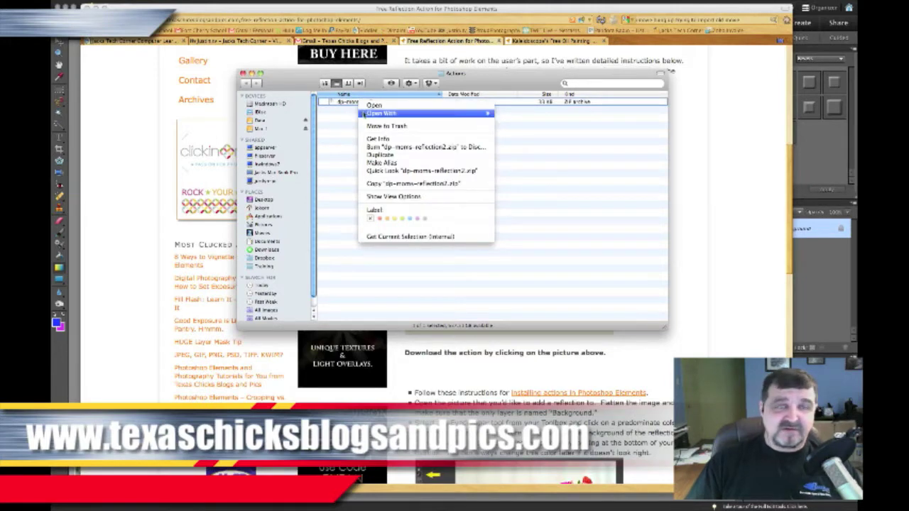
{"action": "mouse_move", "coordinate": [364, 115]}
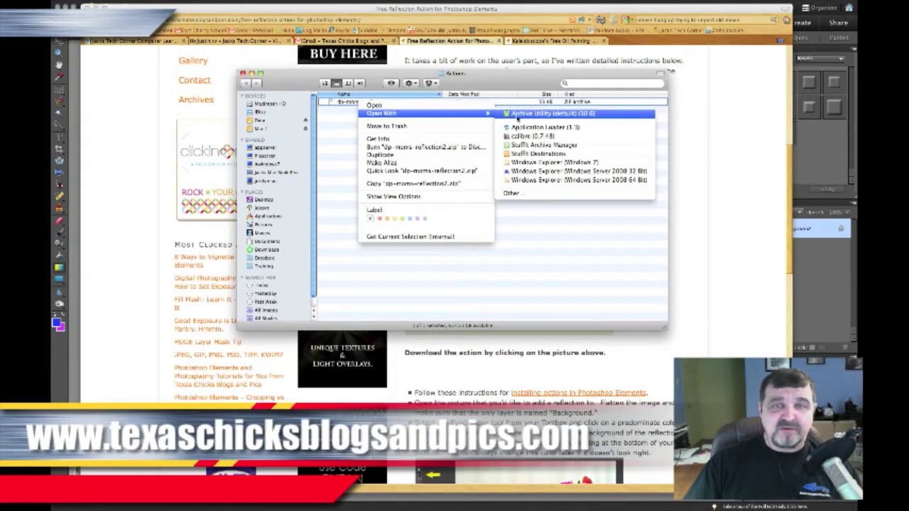
{"action": "left_click", "coordinate": [522, 115]}
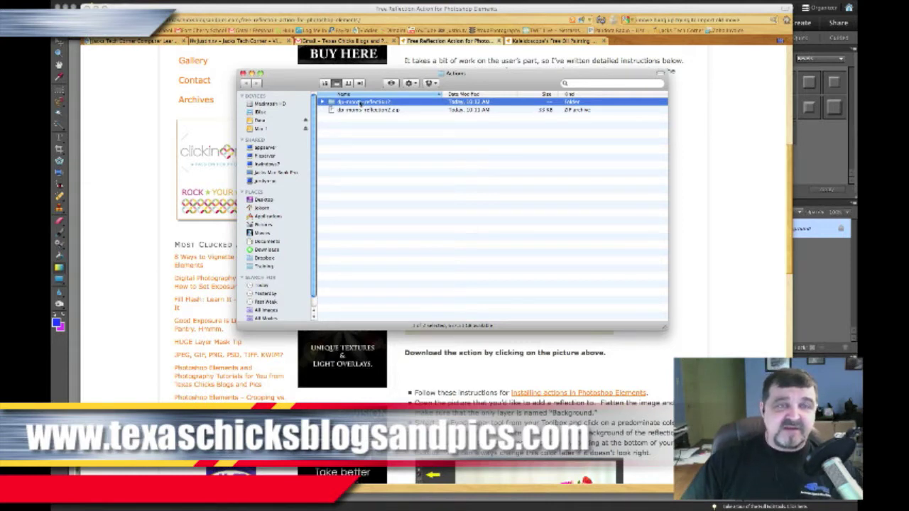
{"action": "double_click", "coordinate": [360, 103]}
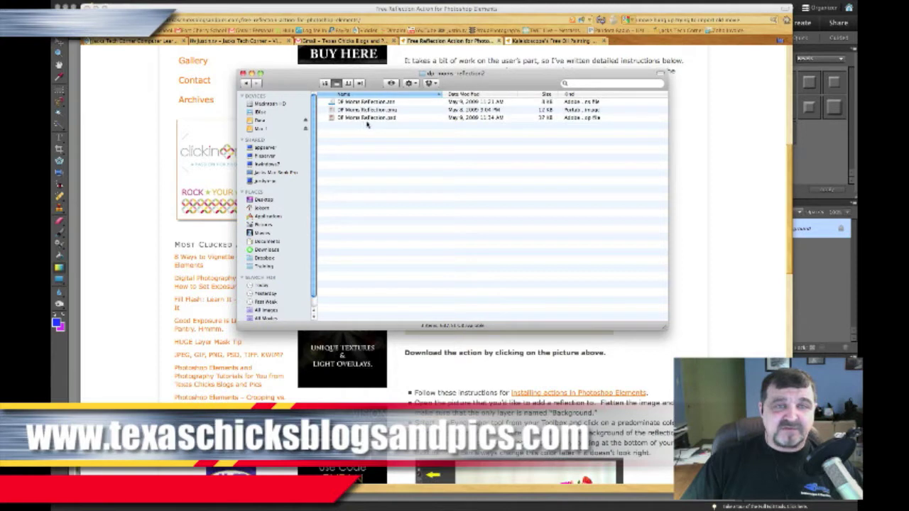
Examine the extracted DP Moms Reflection ATN, PSD and PNG files, ending with the ATN file selected
{"action": "left_click", "coordinate": [377, 102]}
{"action": "left_click", "coordinate": [376, 117]}
{"action": "left_click", "coordinate": [374, 110]}
{"action": "key", "text": "Up"}
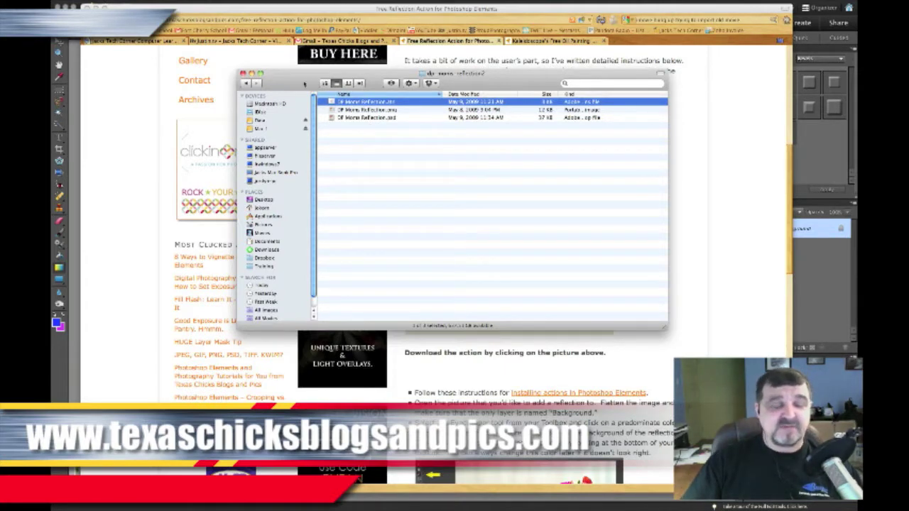
Move the Finder window aside and open the article's linked instructions for installing actions in Photoshop Elements
{"action": "left_click_drag", "start_coordinate": [308, 83], "coordinate": [306, 31]}
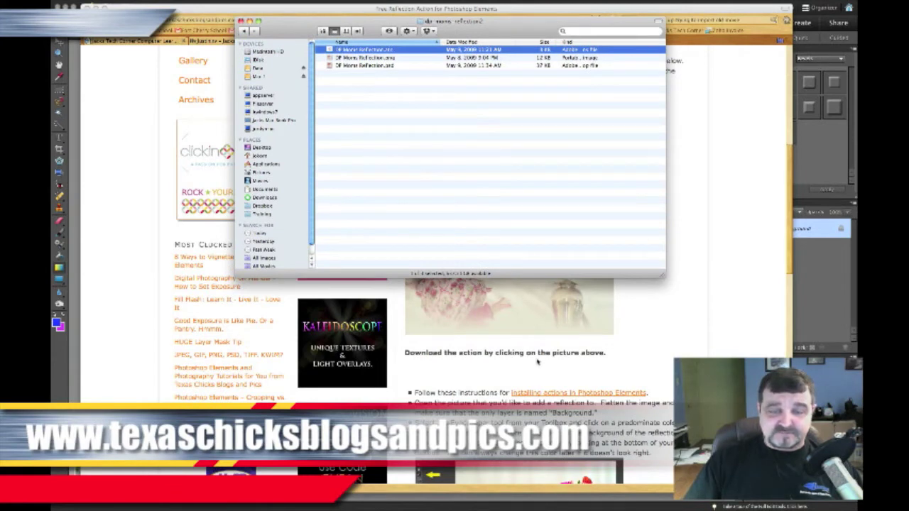
{"action": "left_click_drag", "start_coordinate": [472, 24], "coordinate": [198, 141]}
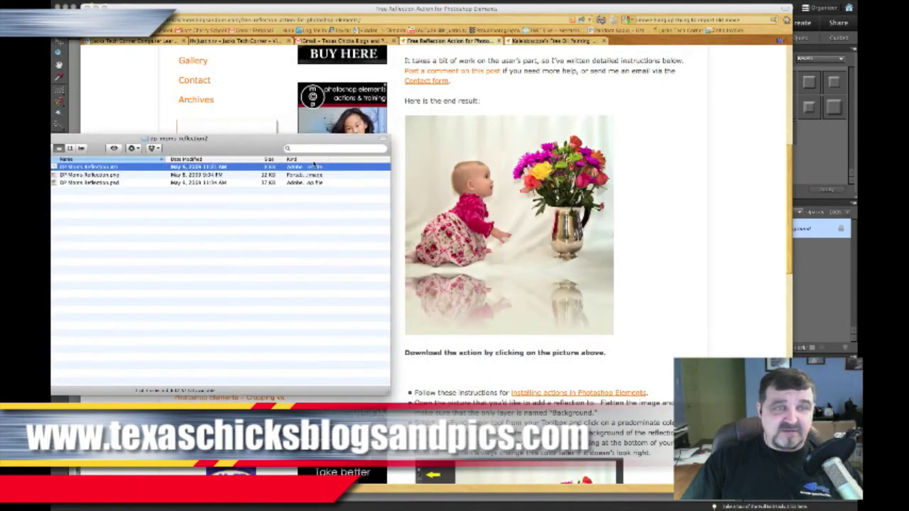
{"action": "left_click", "coordinate": [558, 275]}
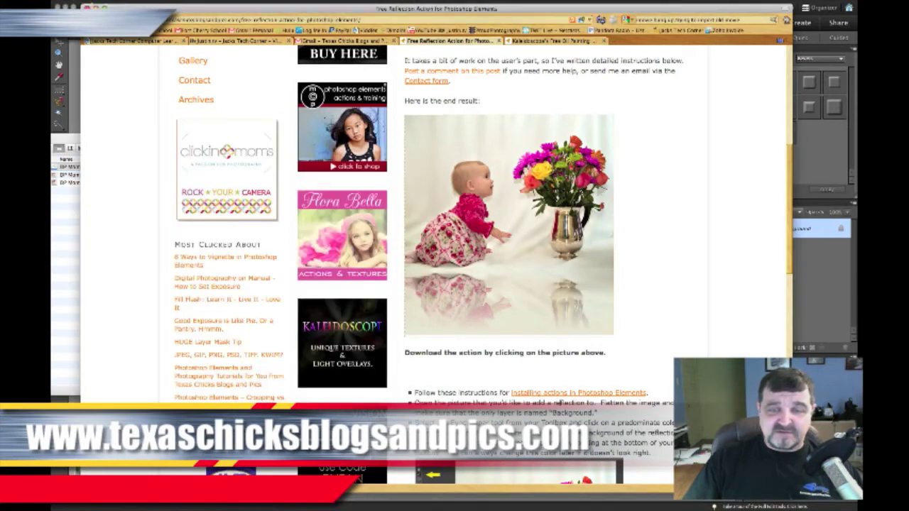
{"action": "left_click", "coordinate": [562, 396]}
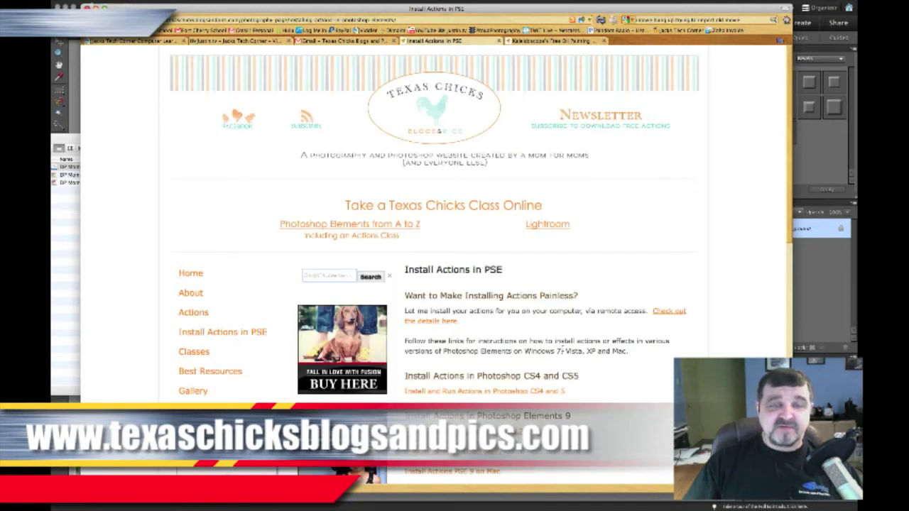
Open the Photoshop Elements 9 instructions for installing actions using the Action Player and review the Actions folder locations for each operating system
{"action": "scroll", "coordinate": [565, 348], "scroll_direction": "down", "scroll_amount": 5}
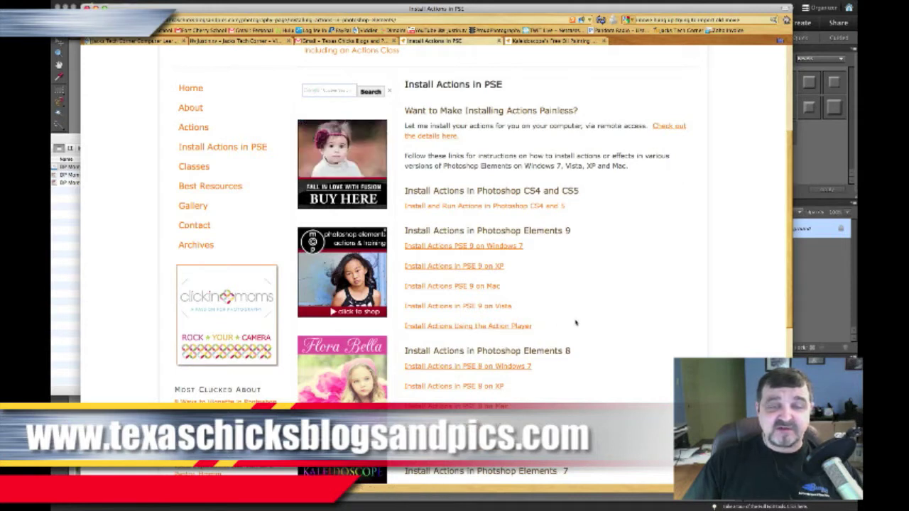
{"action": "left_click", "coordinate": [507, 326]}
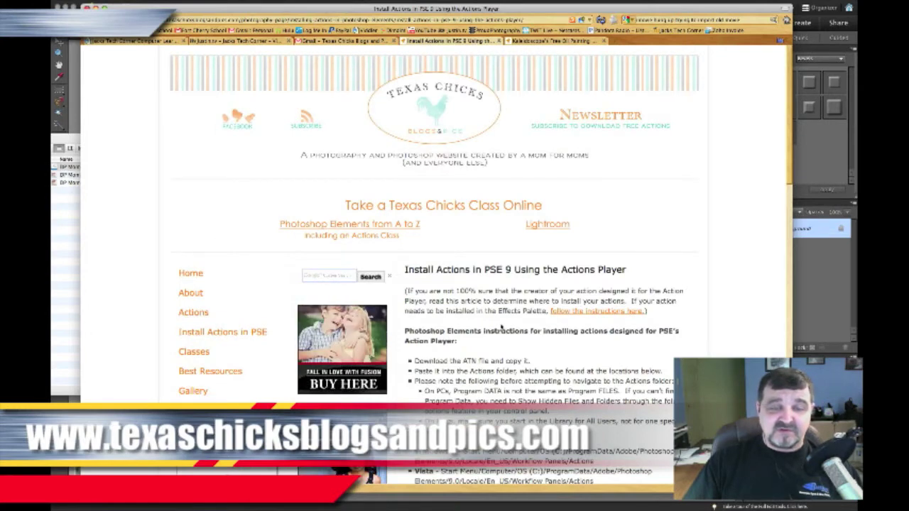
{"action": "scroll", "coordinate": [502, 327], "scroll_direction": "down", "scroll_amount": 5}
{"action": "scroll", "coordinate": [502, 327], "scroll_direction": "down", "scroll_amount": 2}
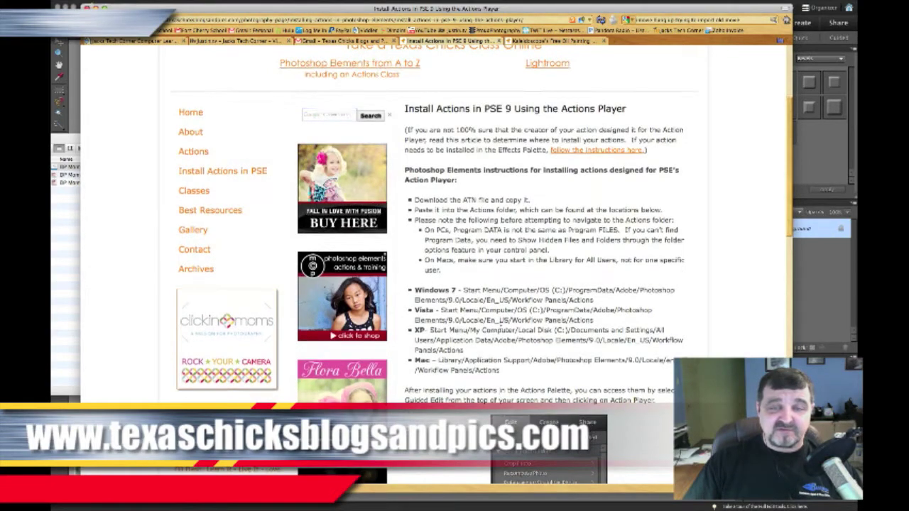
{"action": "scroll", "coordinate": [502, 326], "scroll_direction": "down", "scroll_amount": 4}
{"action": "scroll", "coordinate": [501, 327], "scroll_direction": "up", "scroll_amount": 10}
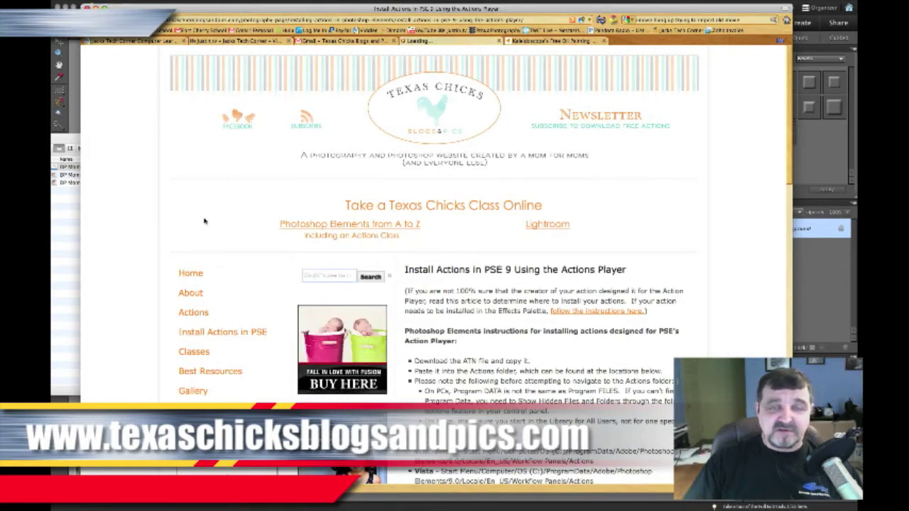
{"action": "scroll", "coordinate": [216, 224], "scroll_direction": "down", "scroll_amount": 3}
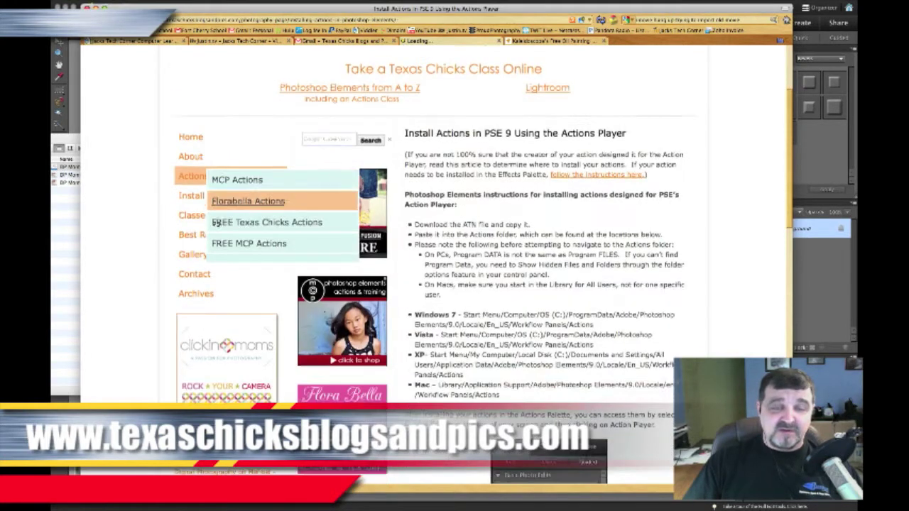
Return to the list of Install Actions in PSE instructions and open the Photoshop Elements 9 on Mac page
{"action": "scroll", "coordinate": [216, 224], "scroll_direction": "up", "scroll_amount": 3}
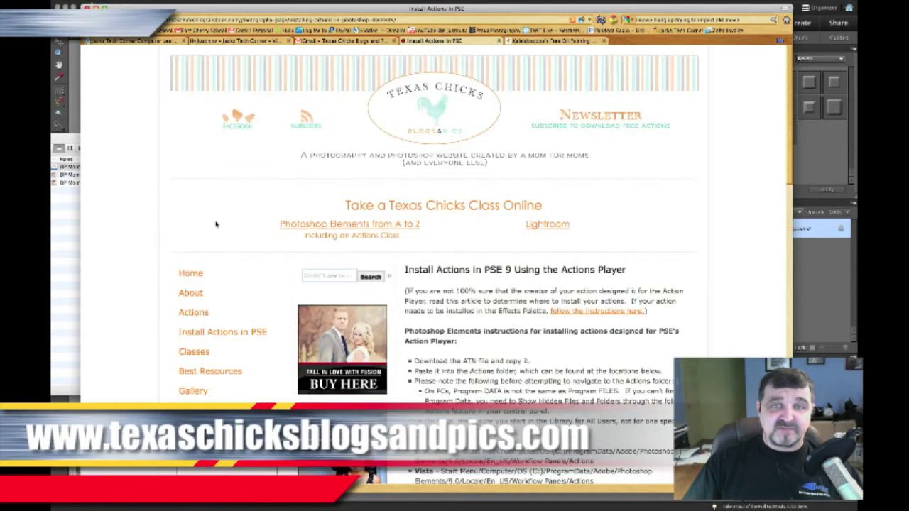
{"action": "key", "text": "super+Left"}
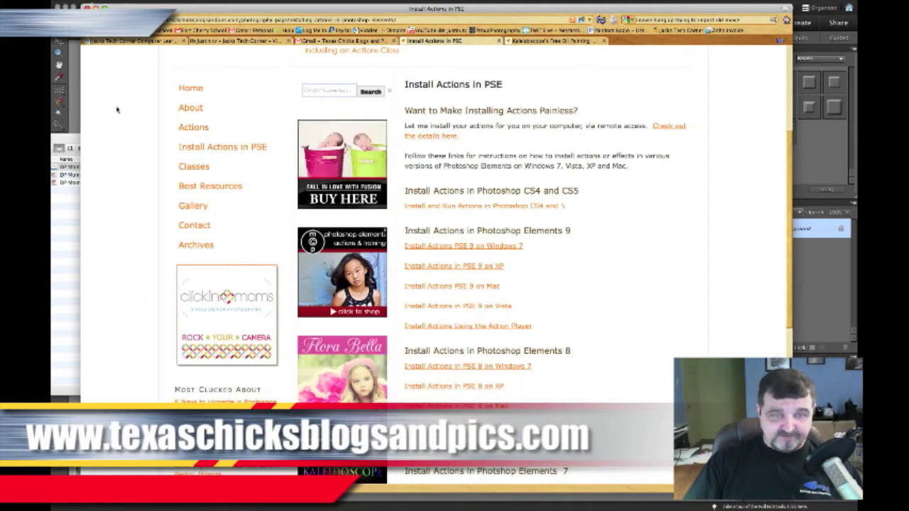
{"action": "left_click", "coordinate": [413, 287]}
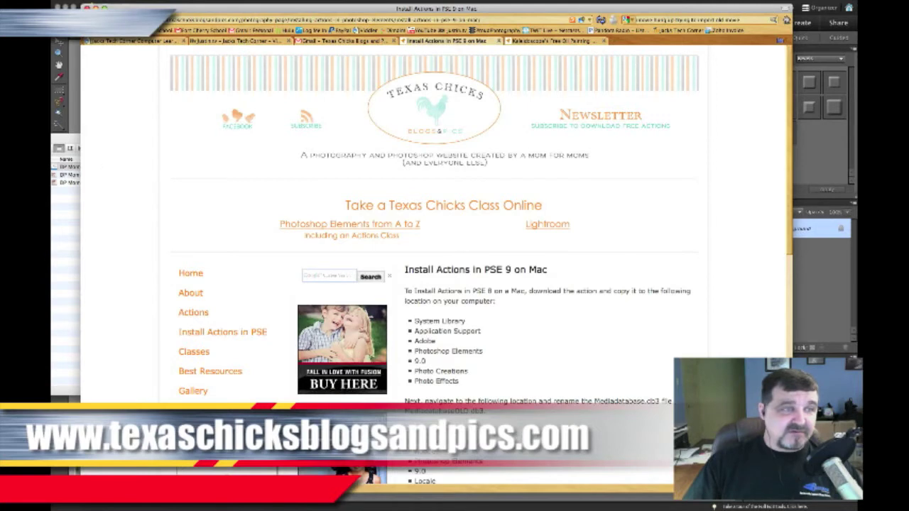
Bring the dp-moms-reflection2 folder window to the front and copy all three DP Moms Reflection files
{"action": "left_click", "coordinate": [67, 174]}
{"action": "left_click_drag", "start_coordinate": [34, 149], "coordinate": [192, 29]}
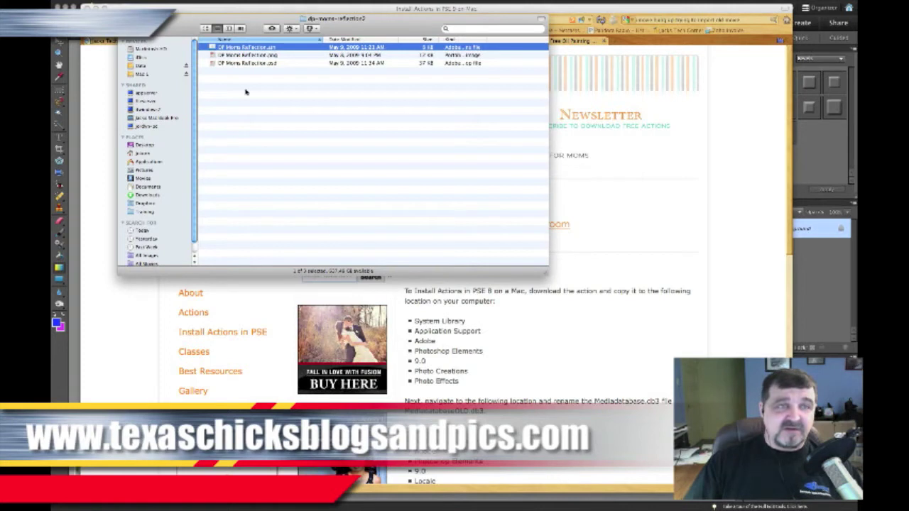
{"action": "left_click", "coordinate": [245, 64], "text": "shift"}
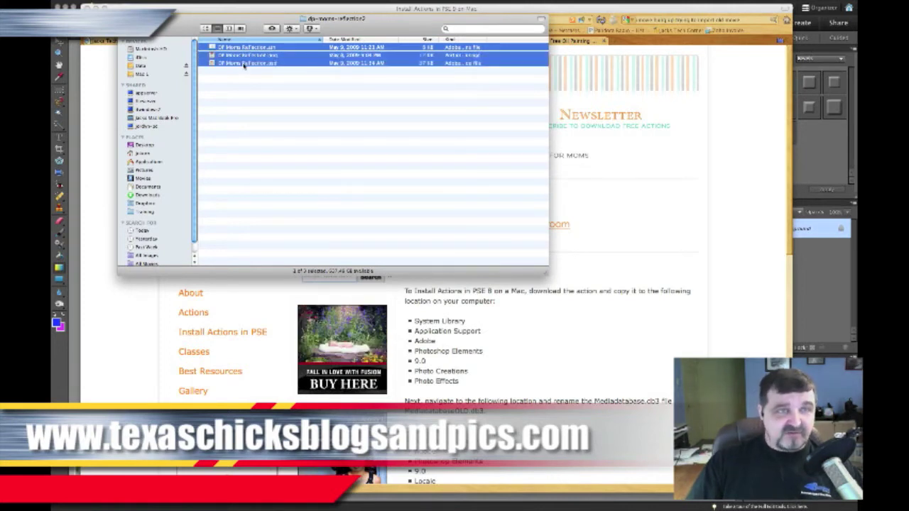
{"action": "right_click", "coordinate": [245, 64]}
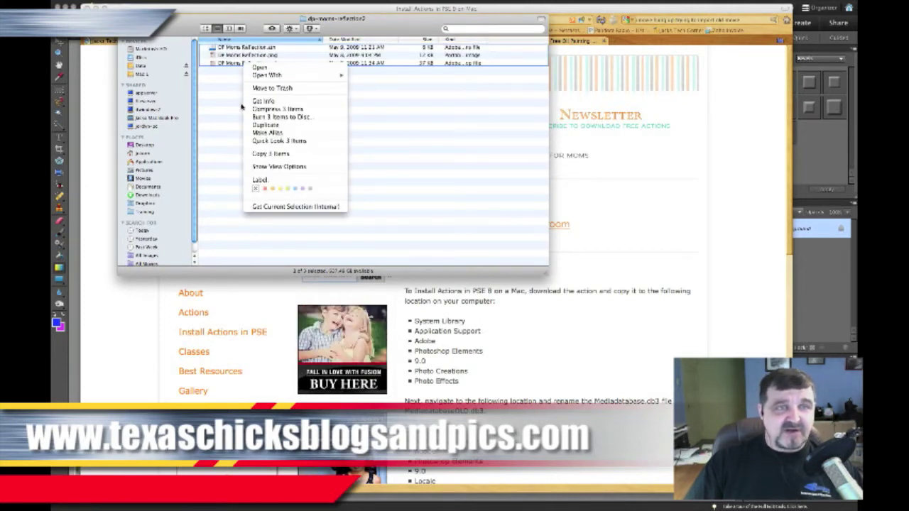
{"action": "left_click", "coordinate": [253, 154]}
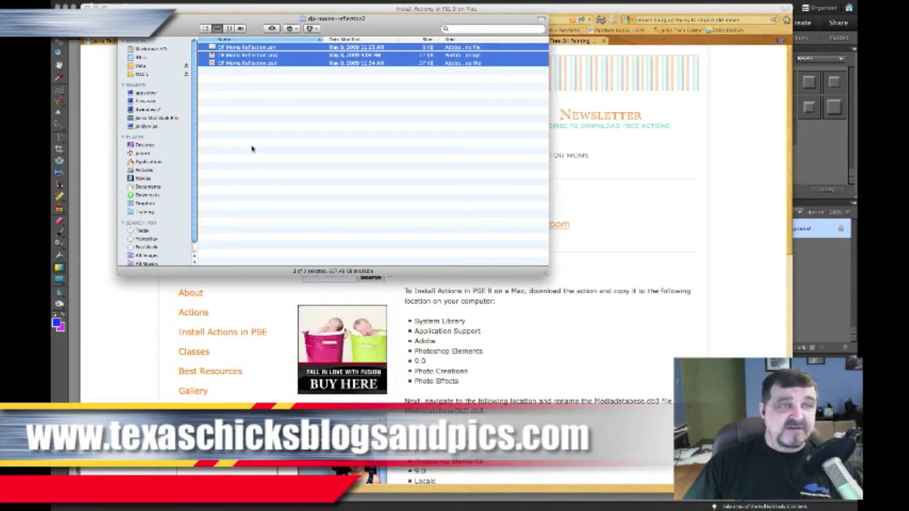
Show the contents of Macintosh HD and collapse its expanded Library and Users folders
{"action": "left_click", "coordinate": [150, 50]}
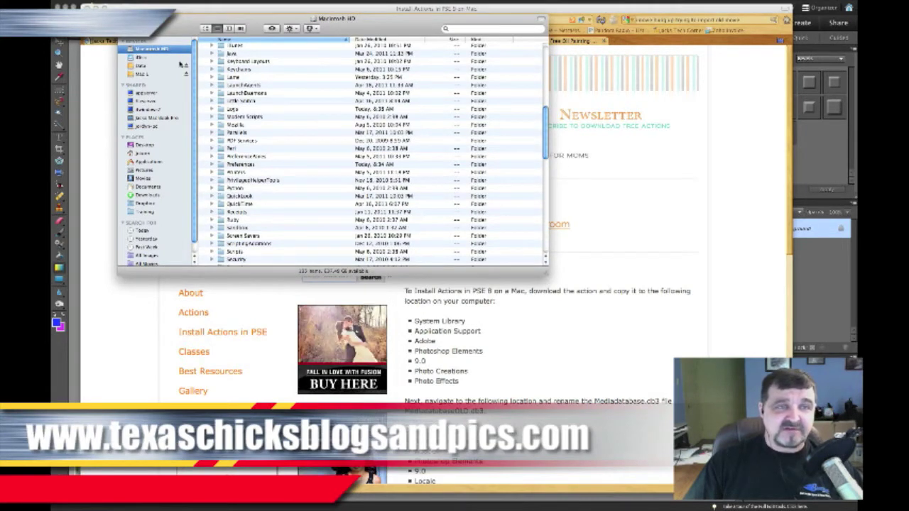
{"action": "scroll", "coordinate": [299, 142], "scroll_direction": "up", "scroll_amount": 10}
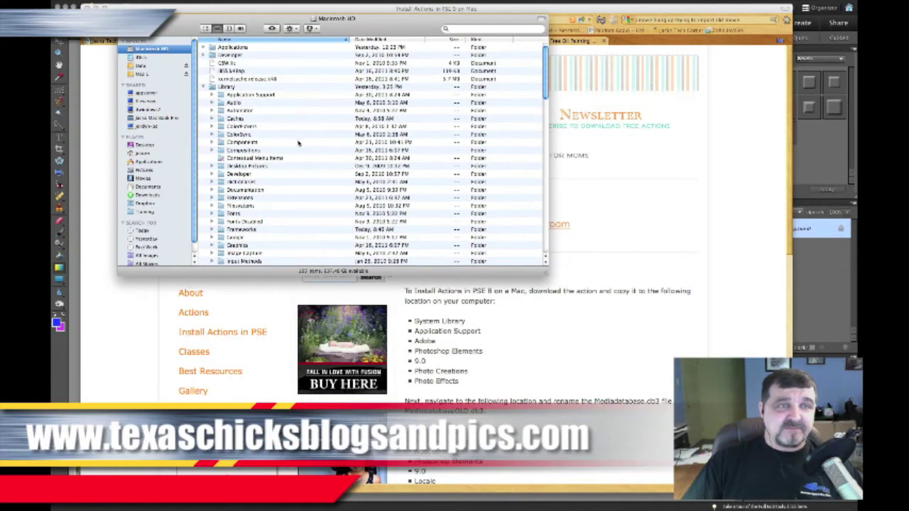
{"action": "left_click", "coordinate": [203, 87]}
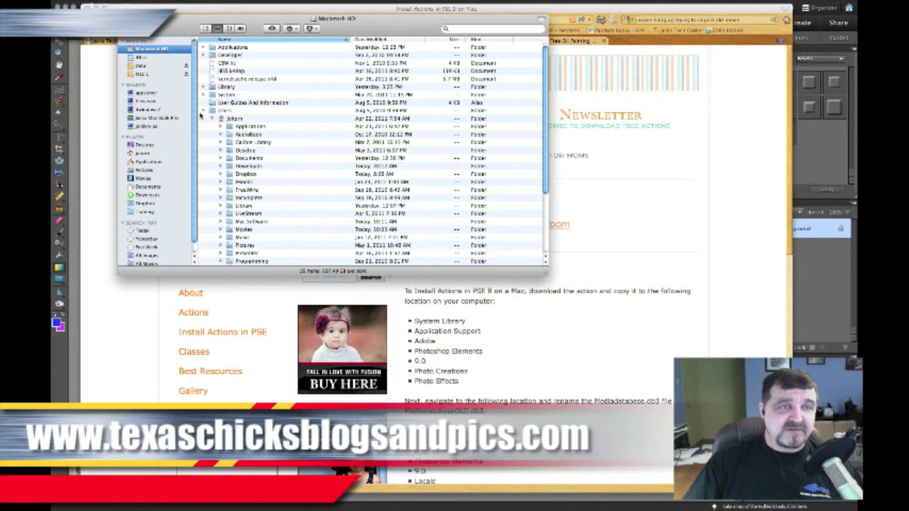
{"action": "left_click", "coordinate": [204, 111]}
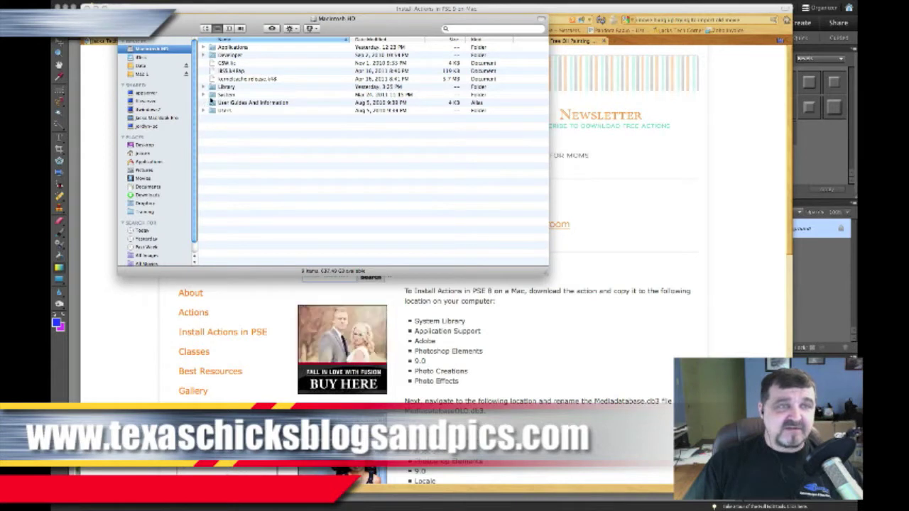
{"action": "double_click", "coordinate": [213, 95]}
{"action": "double_click", "coordinate": [211, 47]}
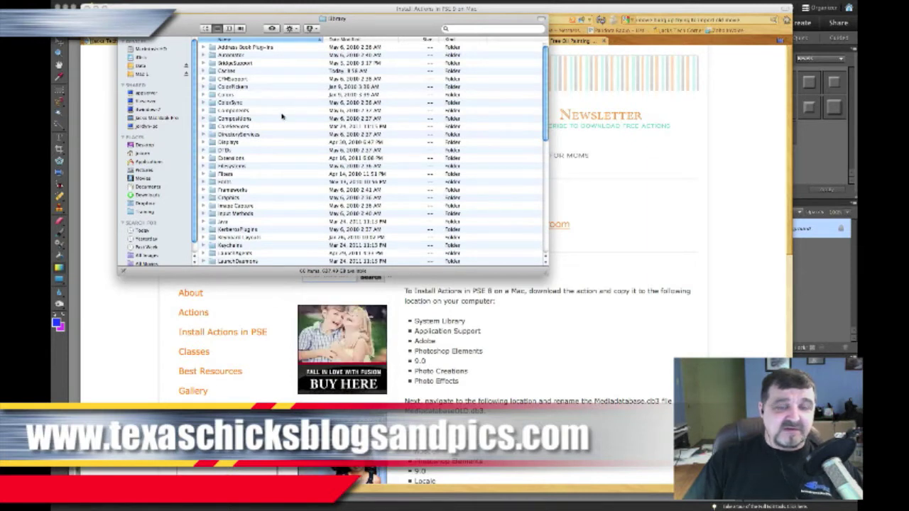
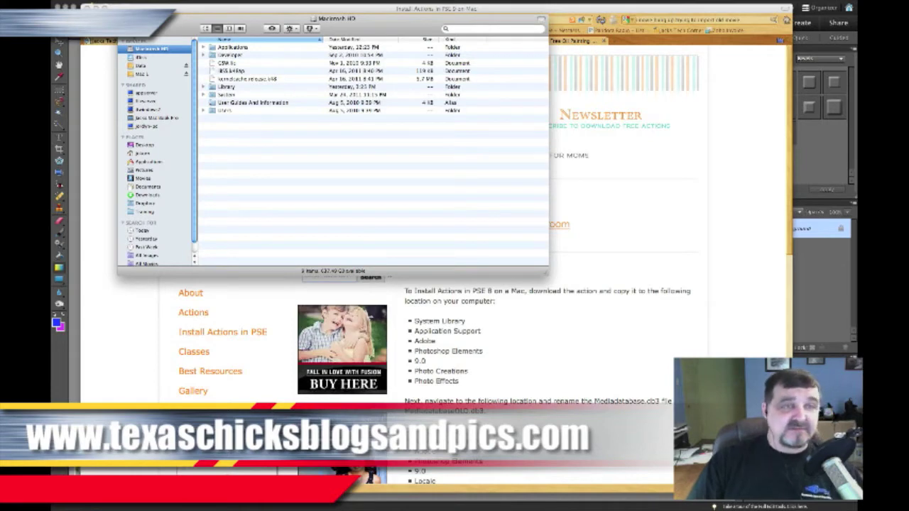
{"action": "double_click", "coordinate": [213, 88]}
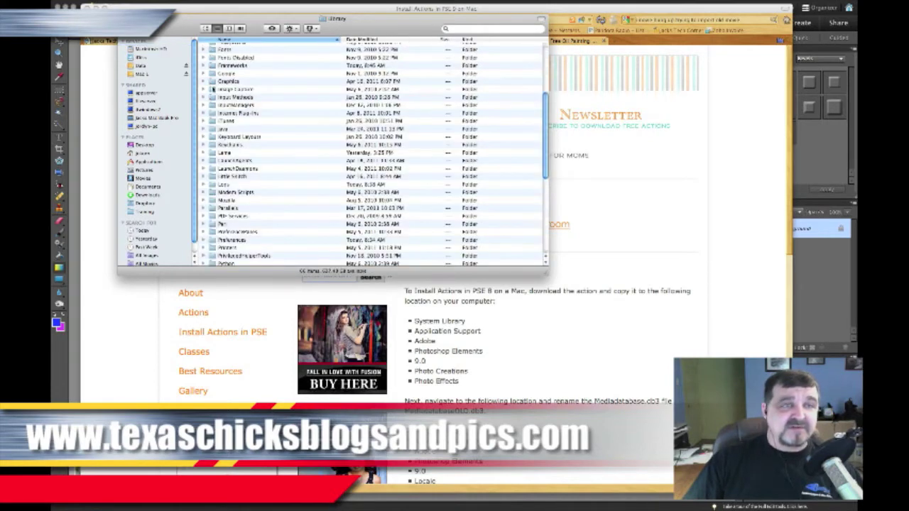
{"action": "scroll", "coordinate": [256, 89], "scroll_direction": "up", "scroll_amount": 5}
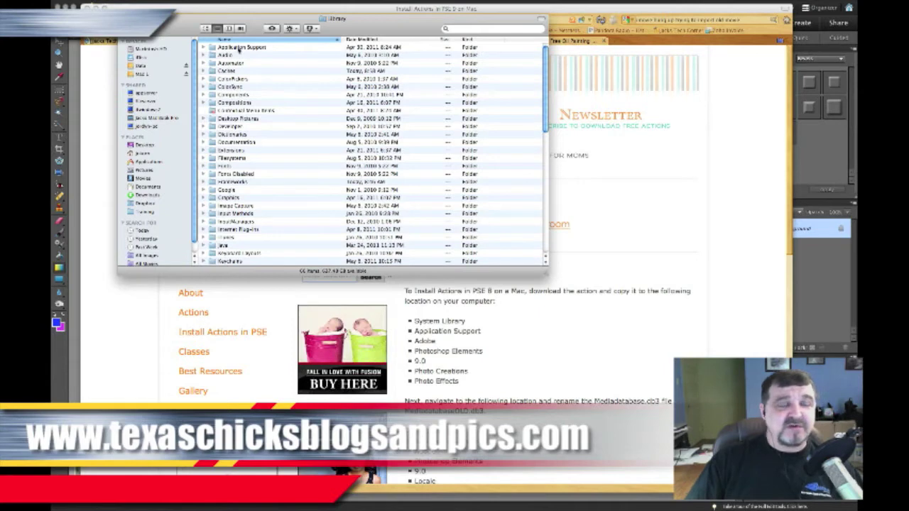
{"action": "left_click", "coordinate": [148, 49]}
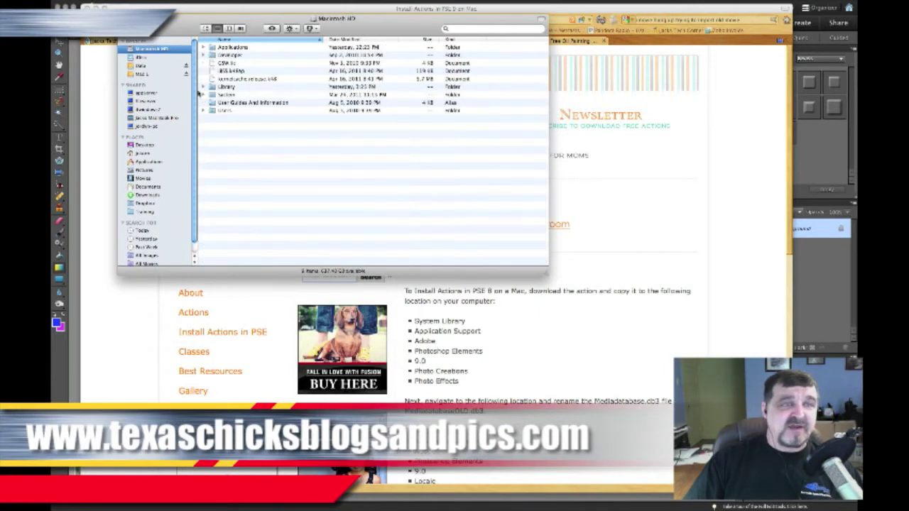
Open the Photoshop Elements folder inside Library/Application Support/Adobe on Macintosh HD
{"action": "double_click", "coordinate": [212, 87]}
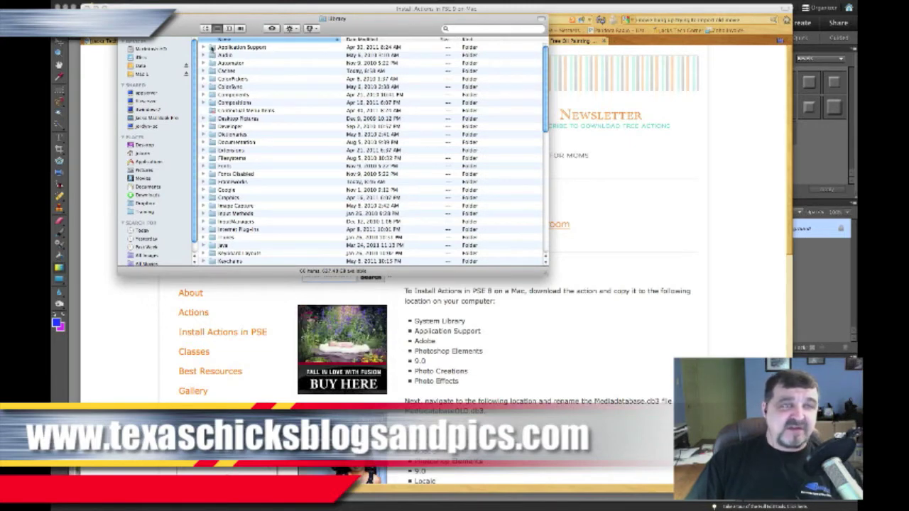
{"action": "double_click", "coordinate": [212, 47]}
{"action": "double_click", "coordinate": [225, 49]}
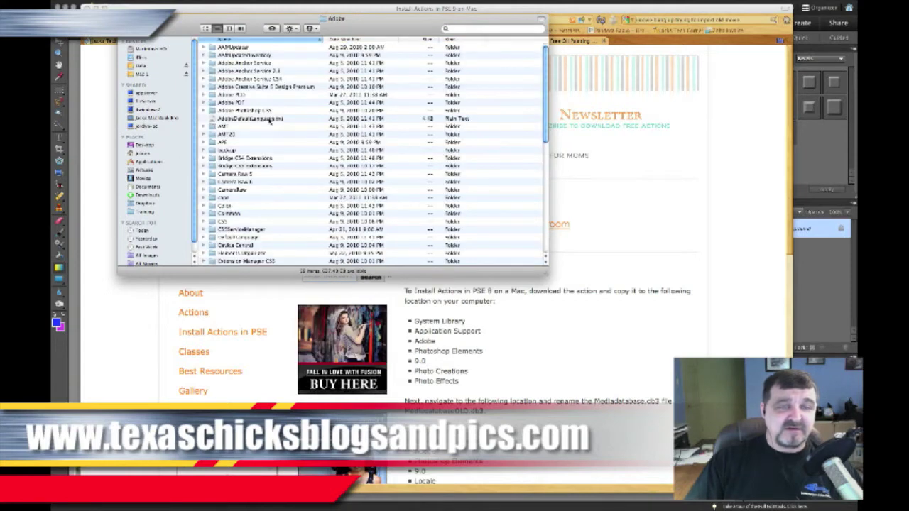
{"action": "scroll", "coordinate": [273, 167], "scroll_direction": "down", "scroll_amount": 4}
{"action": "scroll", "coordinate": [274, 169], "scroll_direction": "down", "scroll_amount": 10}
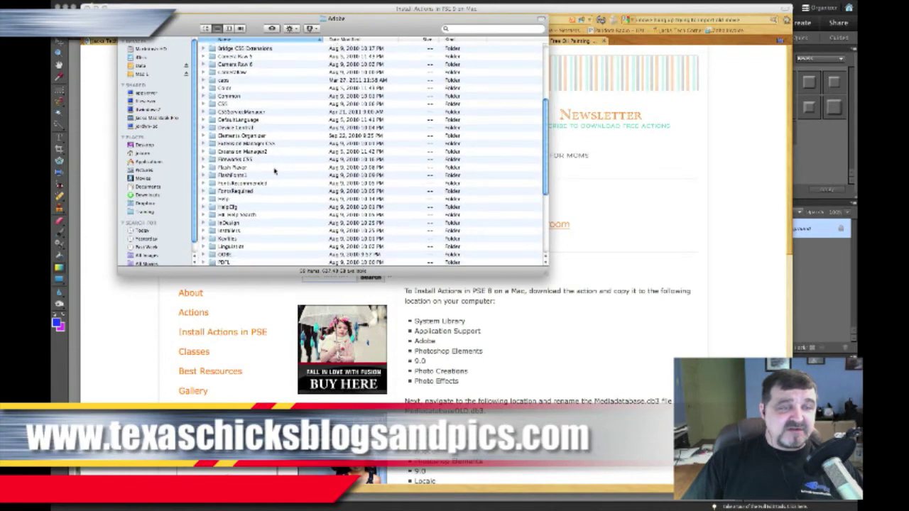
{"action": "double_click", "coordinate": [255, 183]}
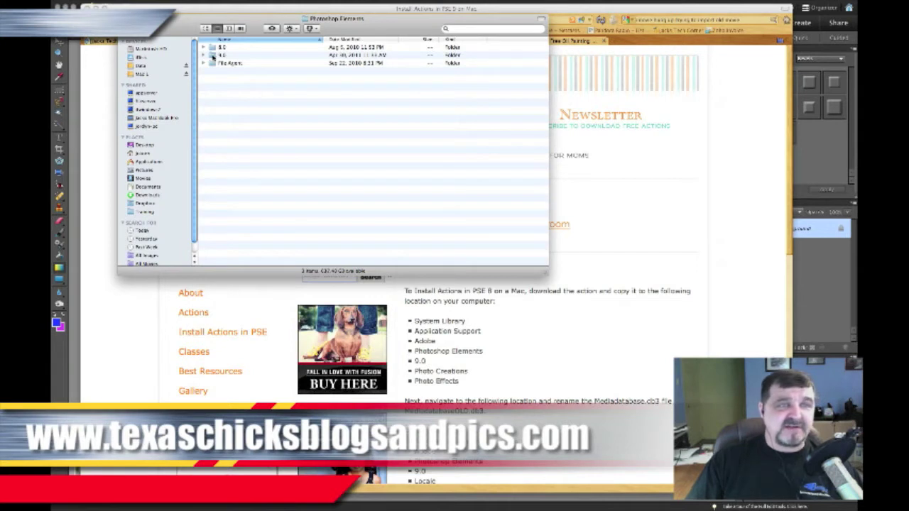
Open the photo effects folder inside 9.0/Photo Creations
{"action": "double_click", "coordinate": [211, 56]}
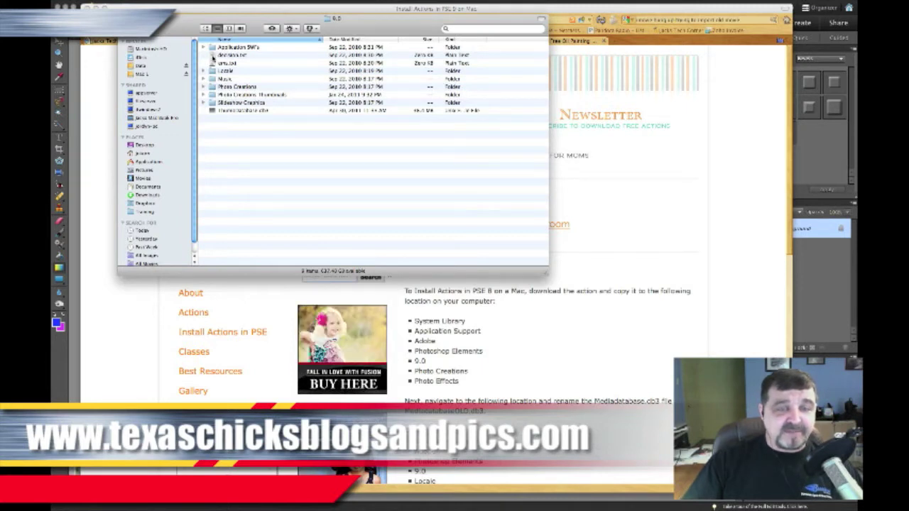
{"action": "double_click", "coordinate": [213, 86]}
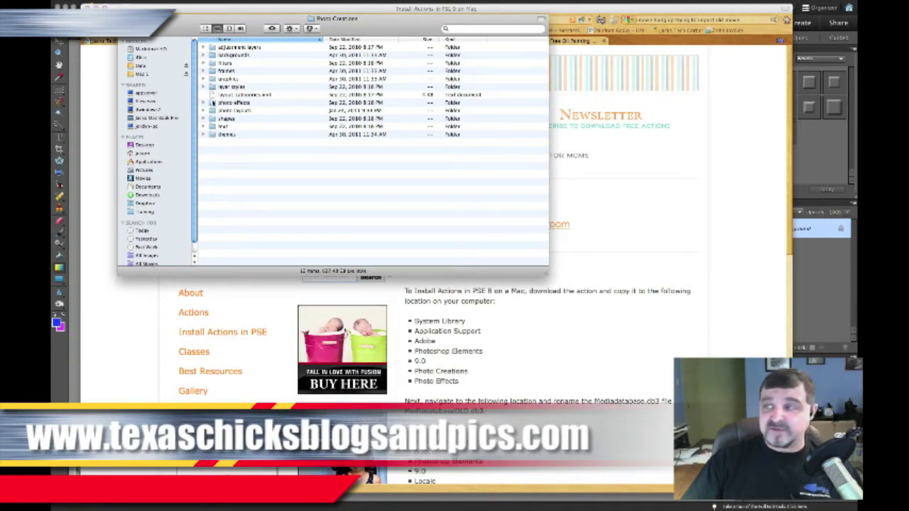
{"action": "double_click", "coordinate": [213, 103]}
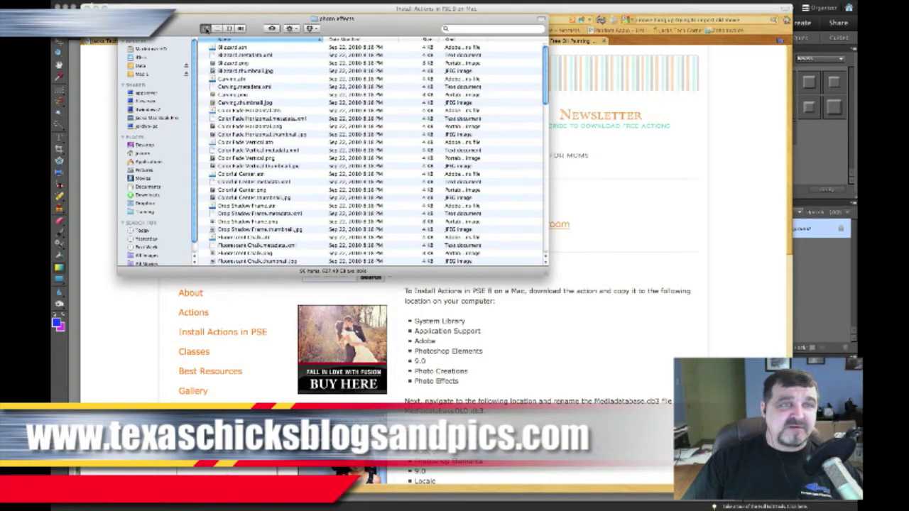
Show the photo effects folder as icons and paste the copied DP Moms Reflection files into it
{"action": "left_click", "coordinate": [205, 28]}
{"action": "right_click", "coordinate": [251, 82]}
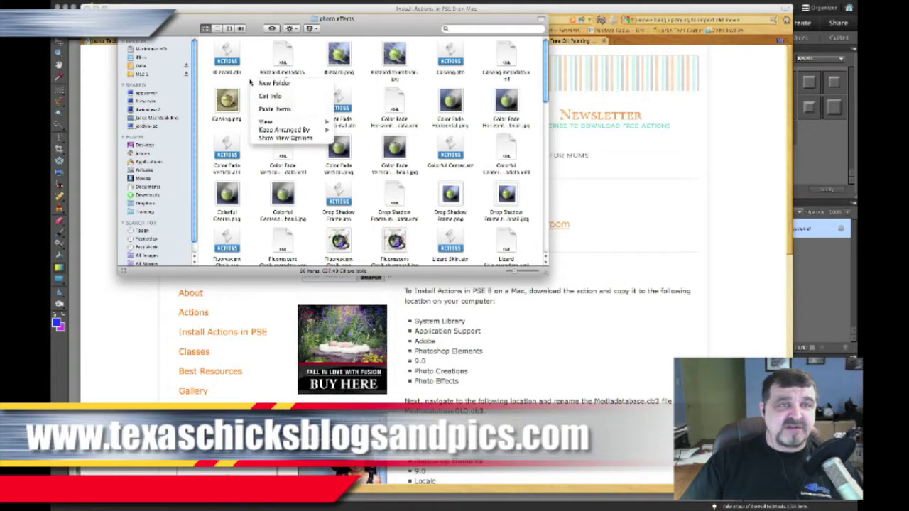
{"action": "left_click", "coordinate": [257, 109]}
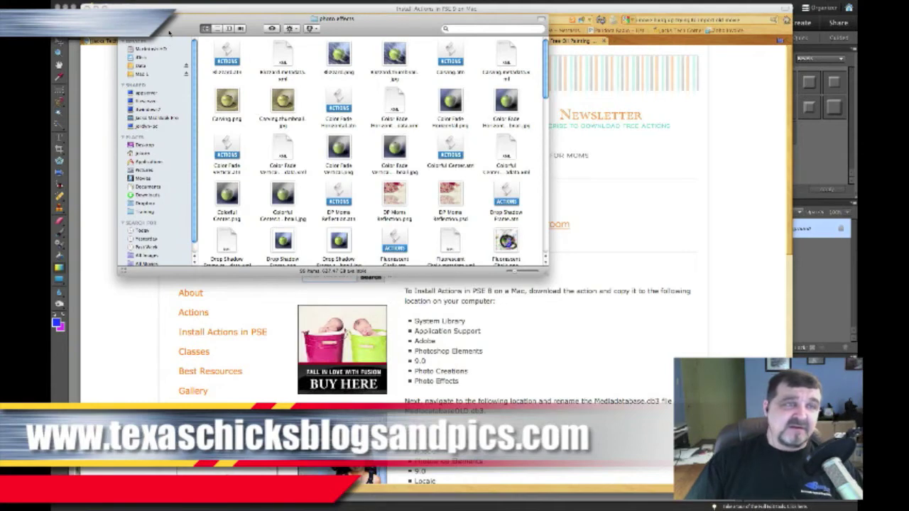
Reposition the Finder window, go back to the 9.0 folder and open its Locale/en_US folder
{"action": "left_click_drag", "start_coordinate": [175, 29], "coordinate": [206, 44]}
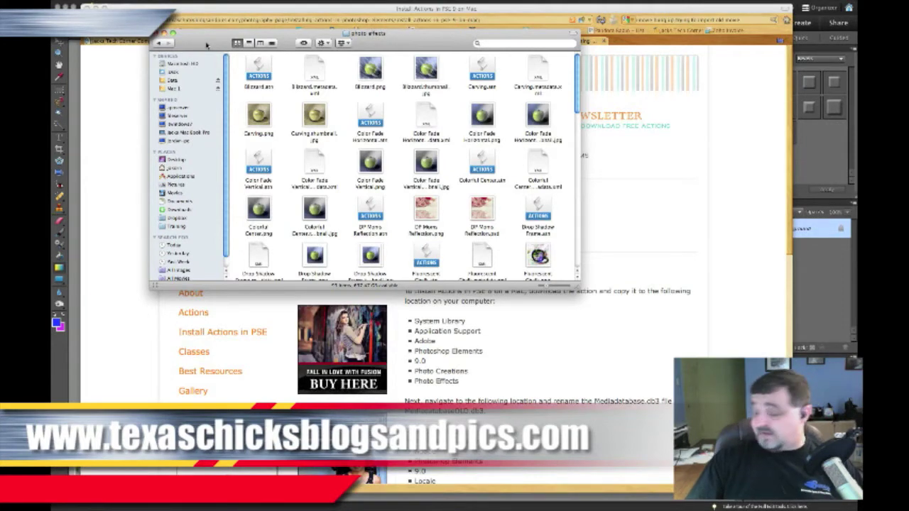
{"action": "left_click_drag", "start_coordinate": [206, 45], "coordinate": [210, 58]}
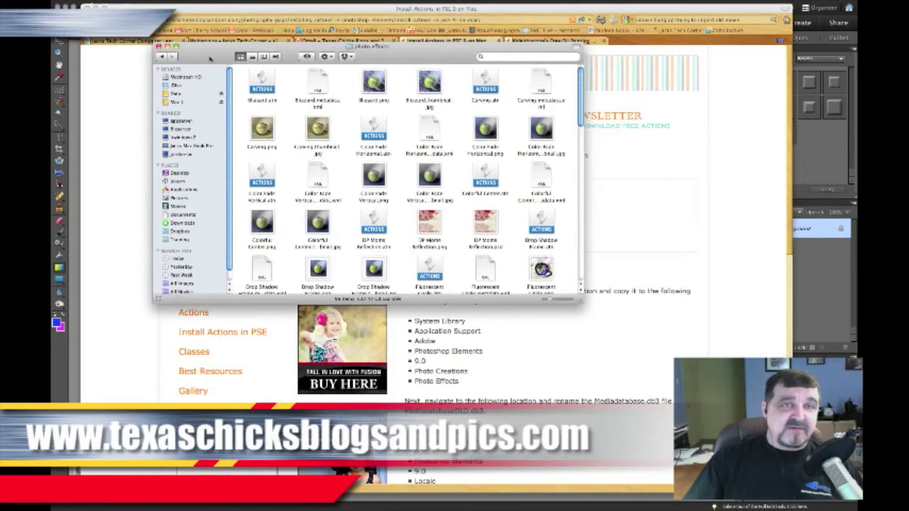
{"action": "left_click", "coordinate": [162, 57]}
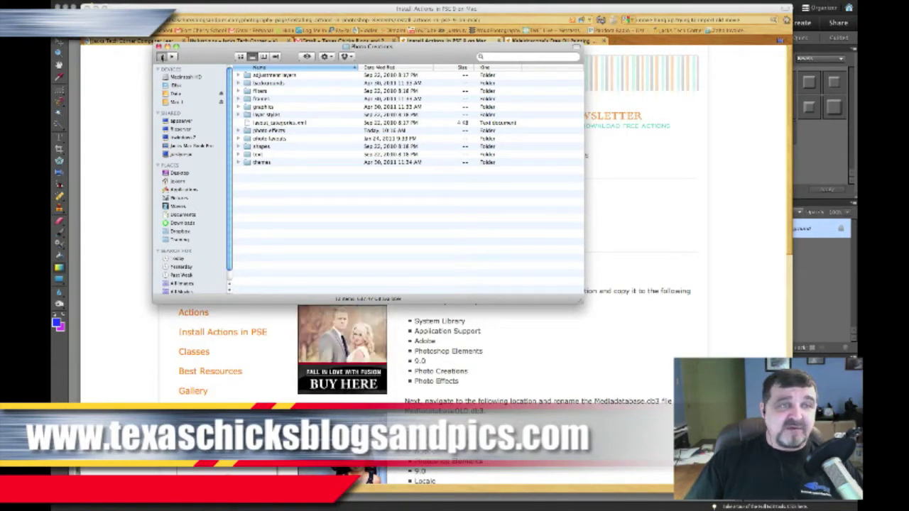
{"action": "left_click", "coordinate": [162, 56]}
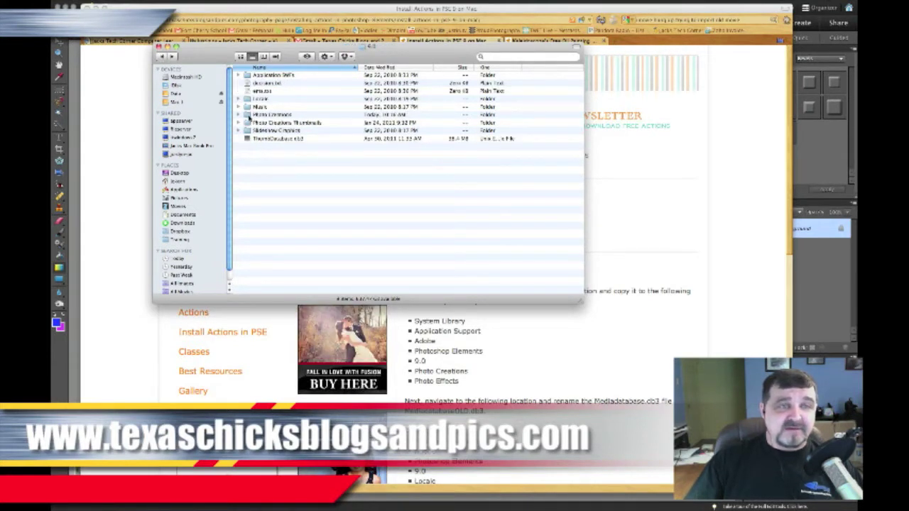
{"action": "double_click", "coordinate": [260, 100]}
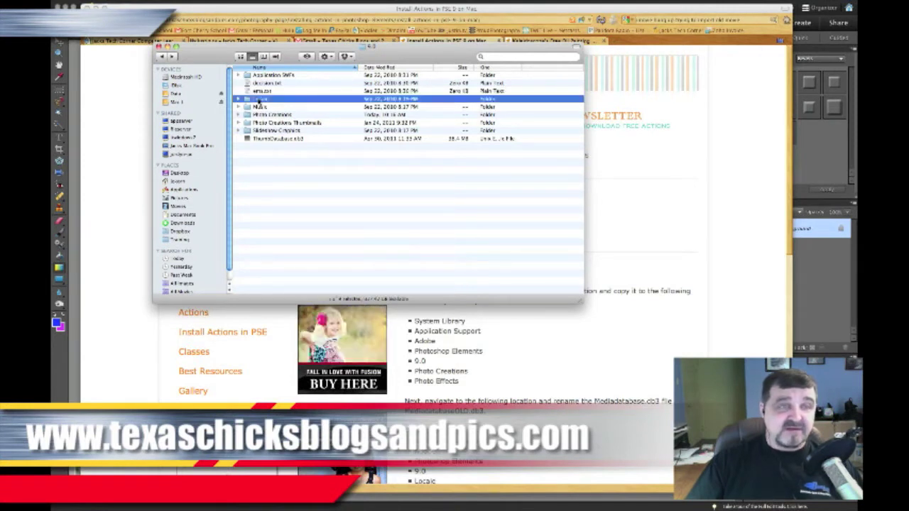
{"action": "left_click", "coordinate": [262, 88]}
{"action": "double_click", "coordinate": [262, 90]}
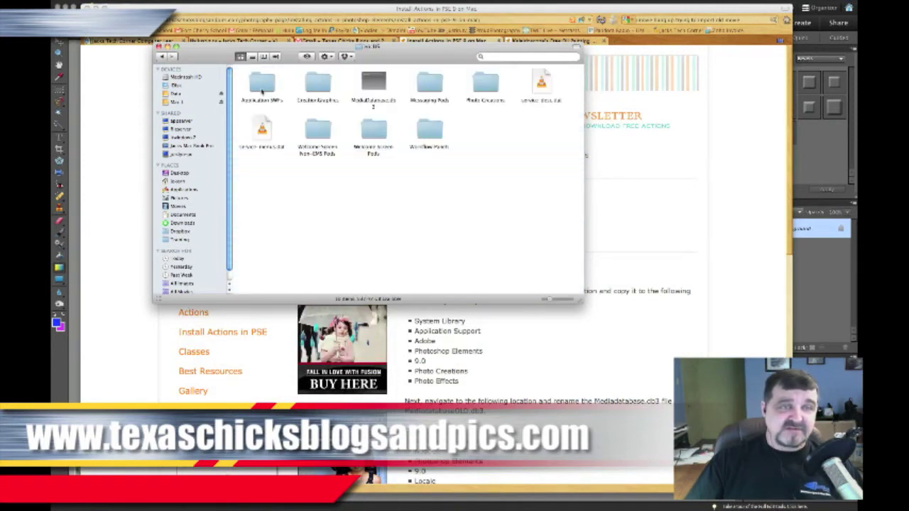
Rename the MediaDatabase.db3 file in the en_US folder to MediaDatabase.db3_1
{"action": "left_click", "coordinate": [364, 103]}
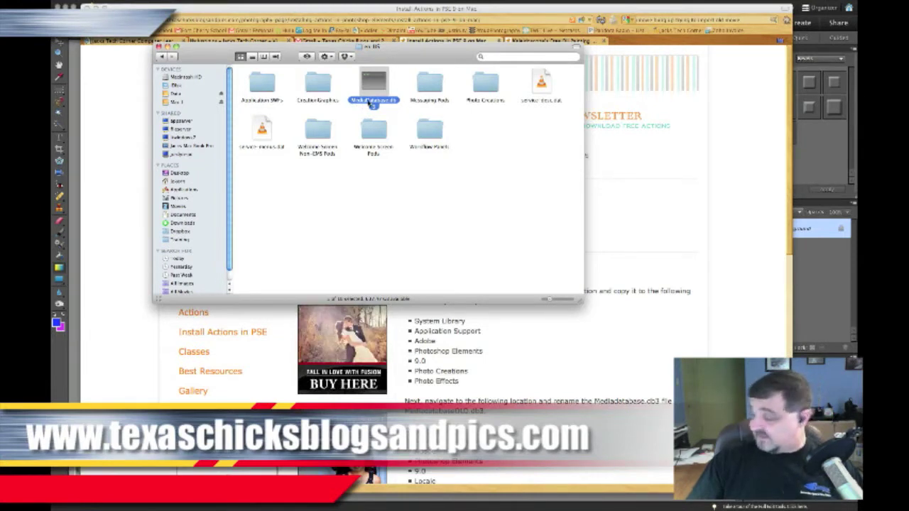
{"action": "right_click", "coordinate": [369, 104]}
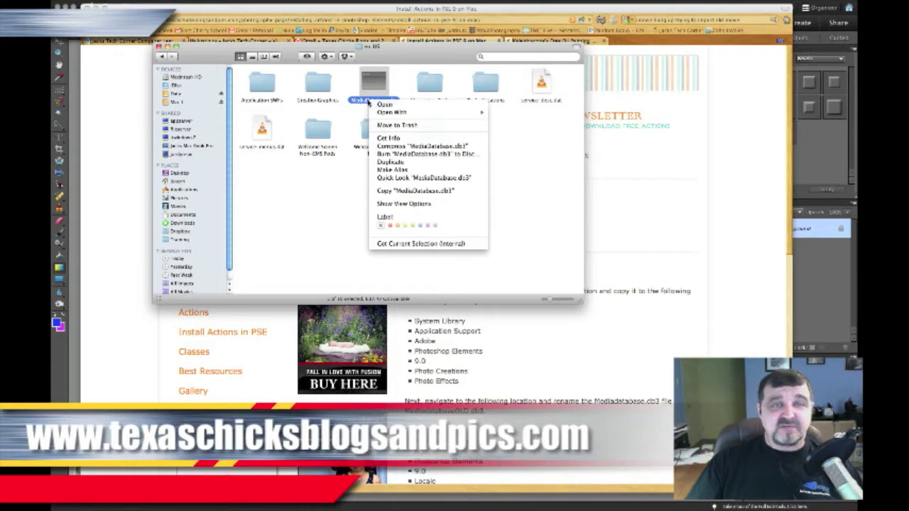
{"action": "left_click", "coordinate": [370, 104]}
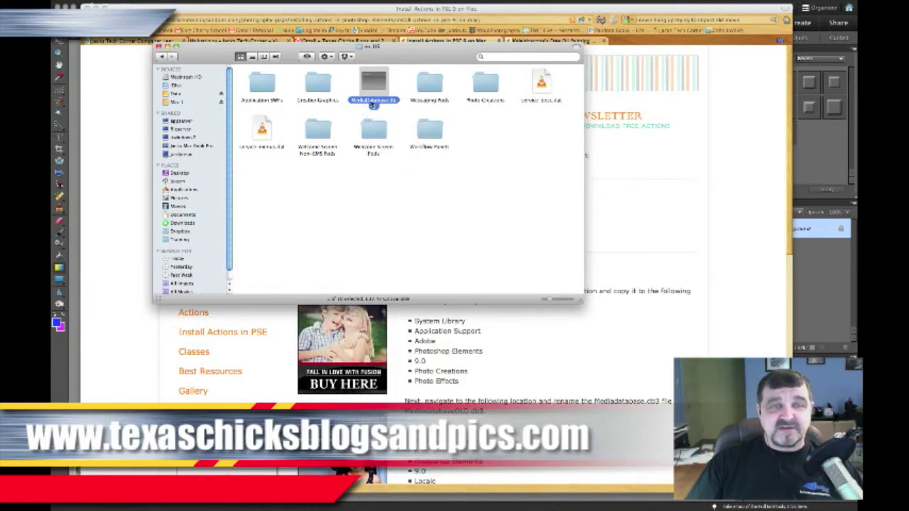
{"action": "left_click", "coordinate": [372, 103]}
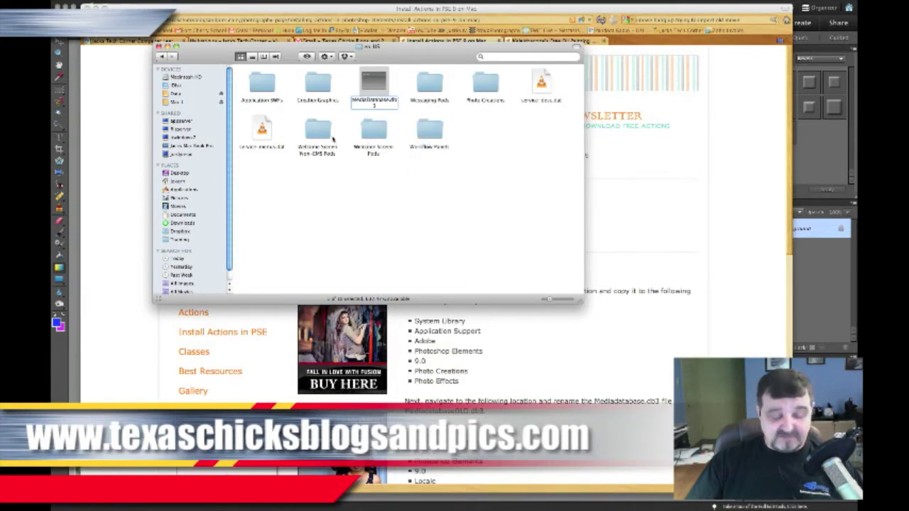
{"action": "type", "text": "OLD"}
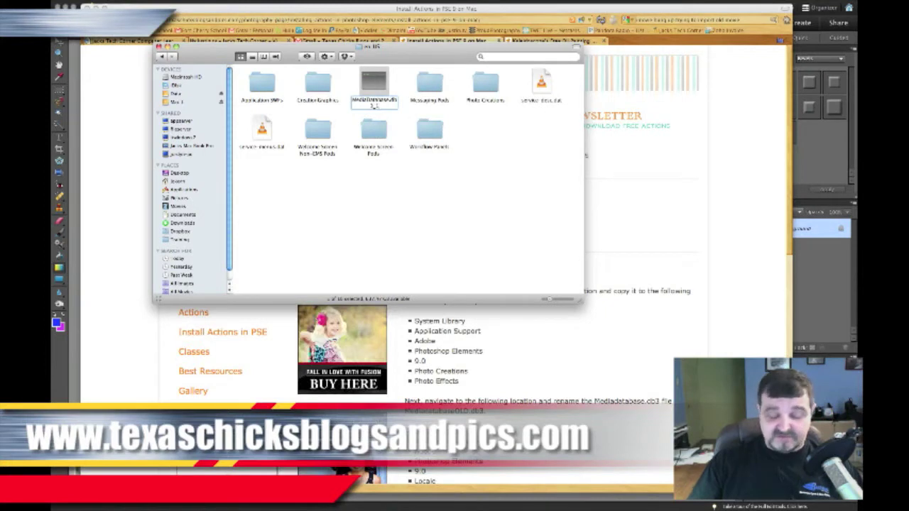
{"action": "key", "text": "Return"}
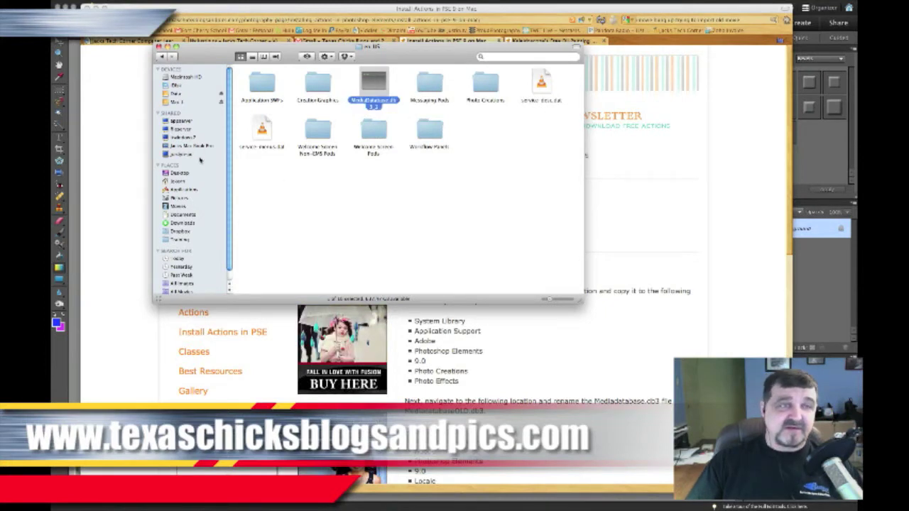
Close the Finder window, minimize the browser with the install instructions and close the small Super Mario Bros. browser window
{"action": "left_click", "coordinate": [160, 47]}
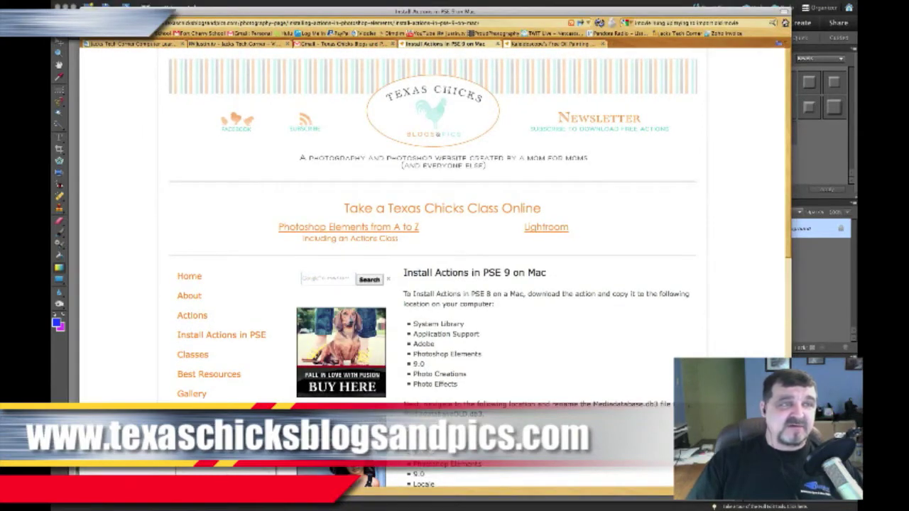
{"action": "key", "text": "super+m"}
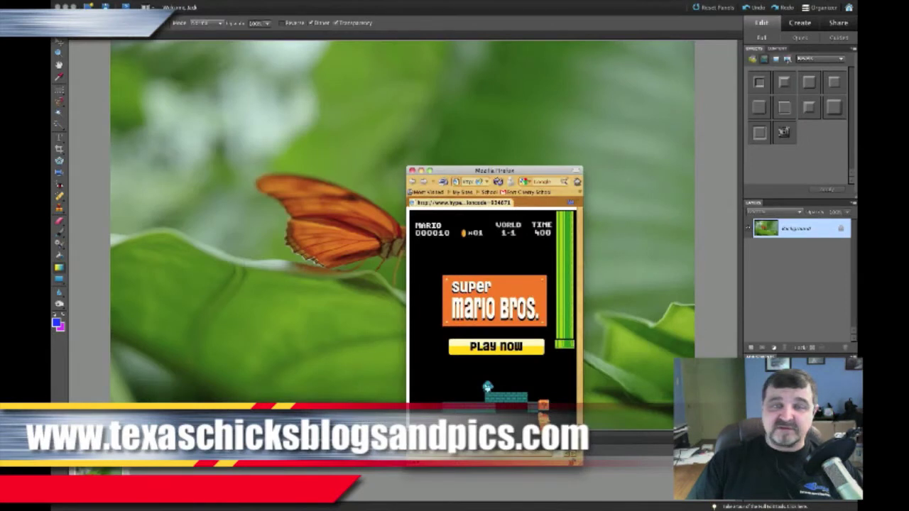
{"action": "left_click", "coordinate": [412, 172]}
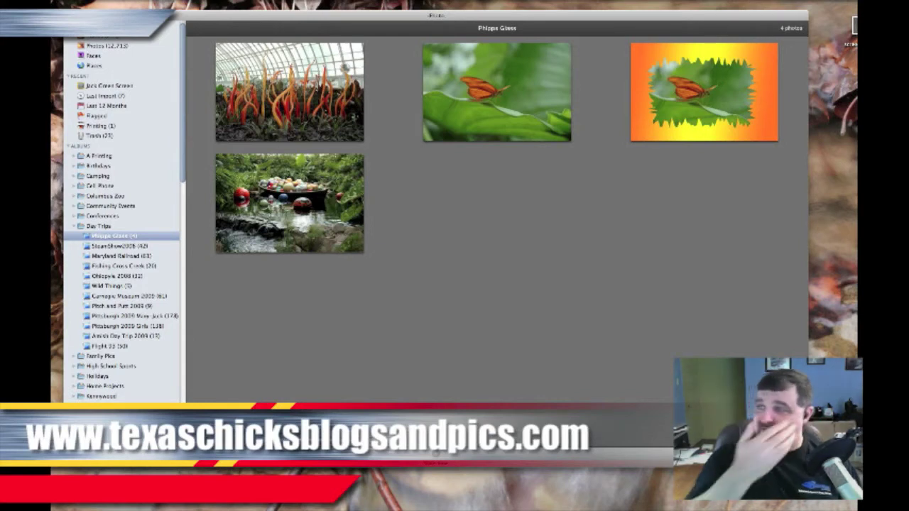
Open the butterfly photo from the Phipps Glass album in the external editor and minimize the Twitter window covering the editor
{"action": "left_click", "coordinate": [498, 90]}
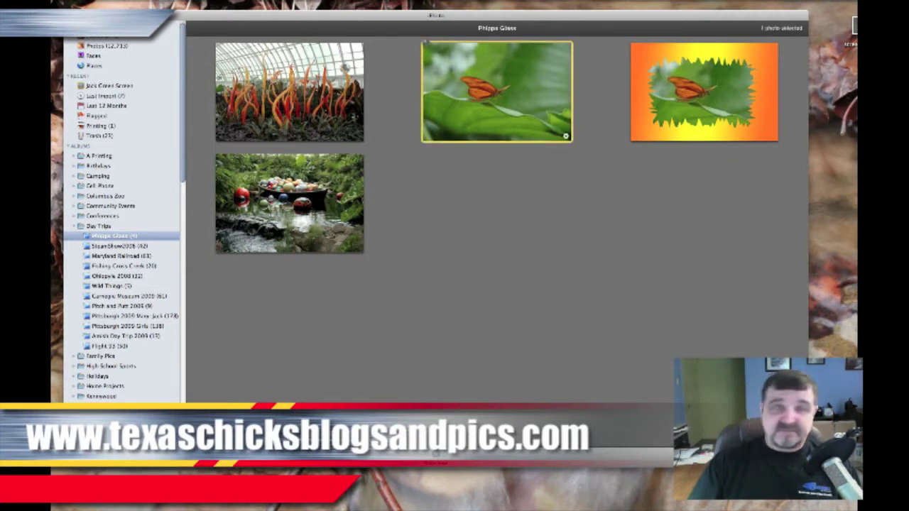
{"action": "right_click", "coordinate": [467, 111]}
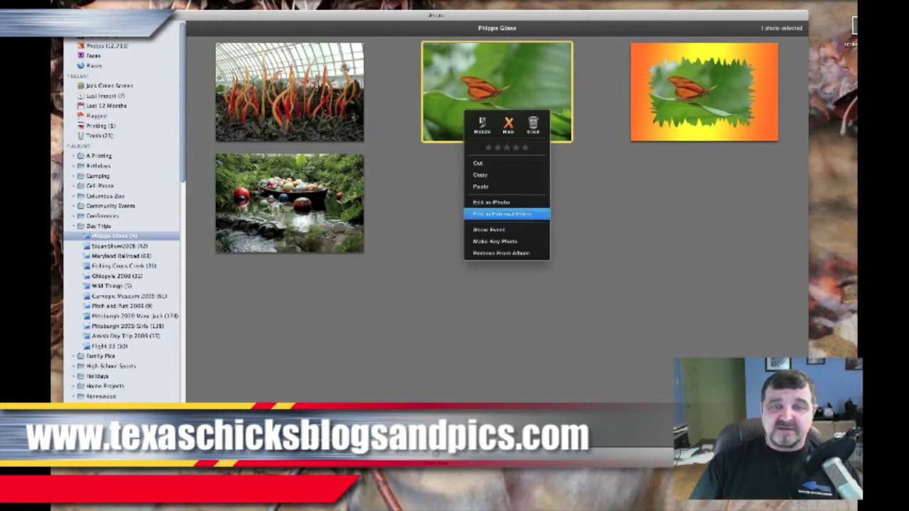
{"action": "left_click", "coordinate": [503, 213]}
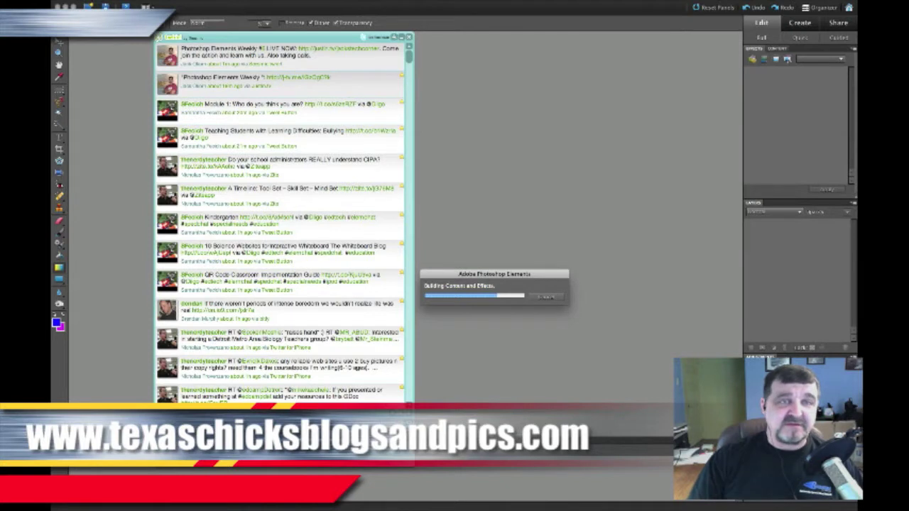
{"action": "key", "text": "super+m"}
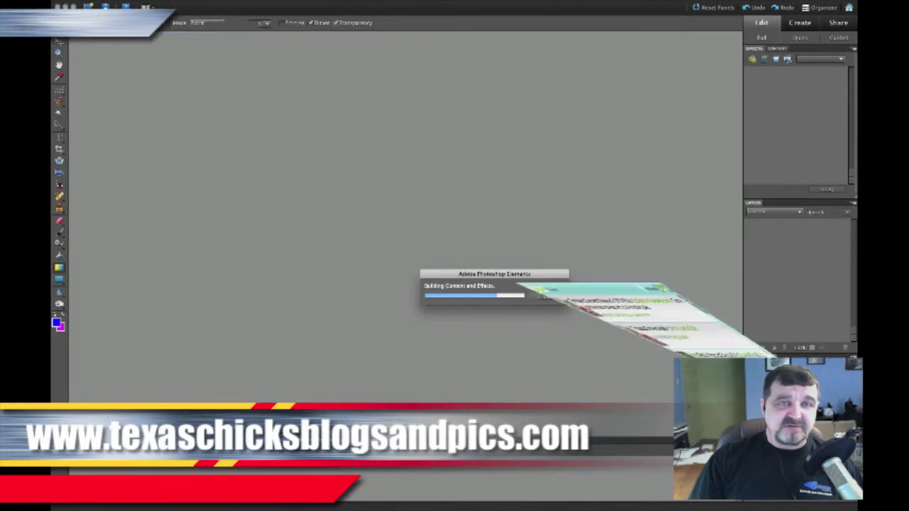
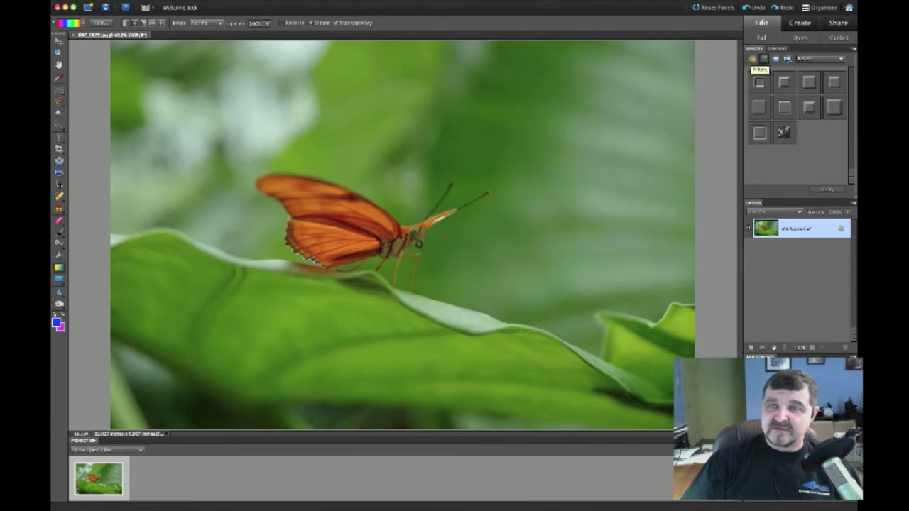
Show all layer styles, switch to the photo effects and show all of them as well
{"action": "left_click", "coordinate": [820, 58]}
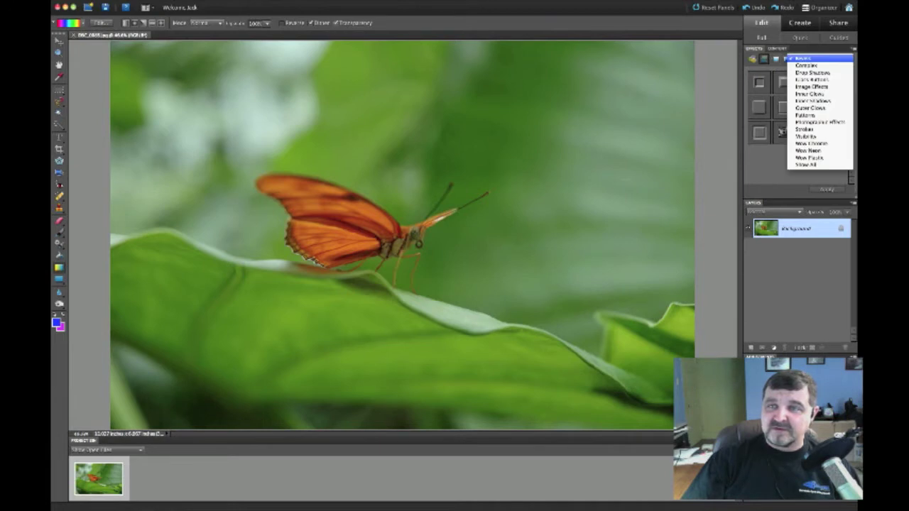
{"action": "left_click", "coordinate": [806, 164]}
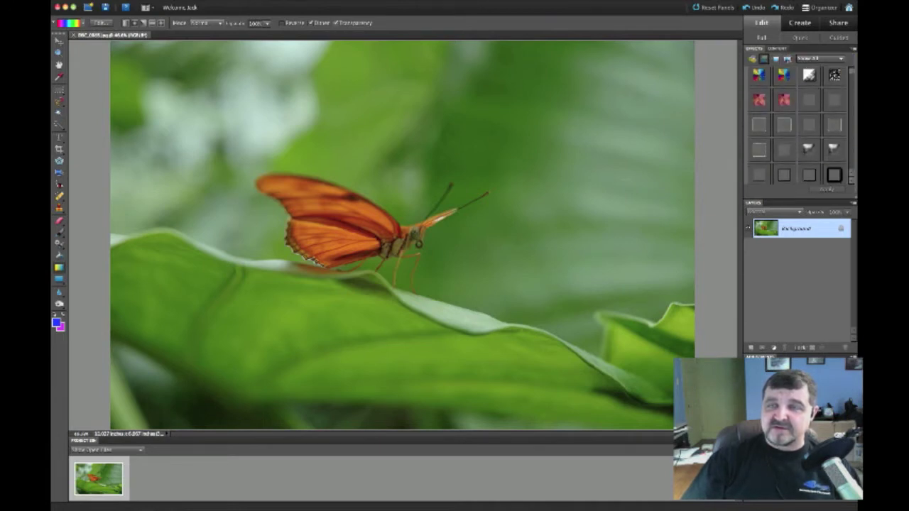
{"action": "left_click", "coordinate": [776, 59]}
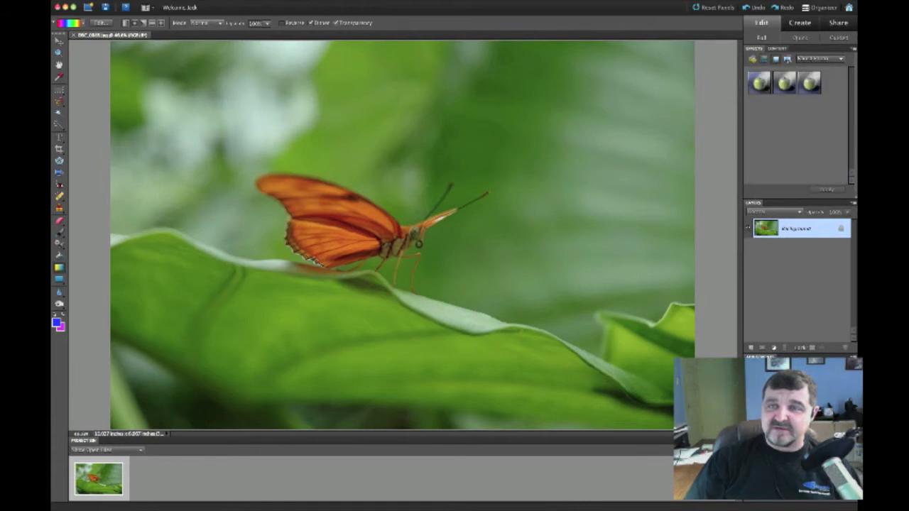
{"action": "left_click", "coordinate": [821, 58]}
{"action": "left_click", "coordinate": [812, 100]}
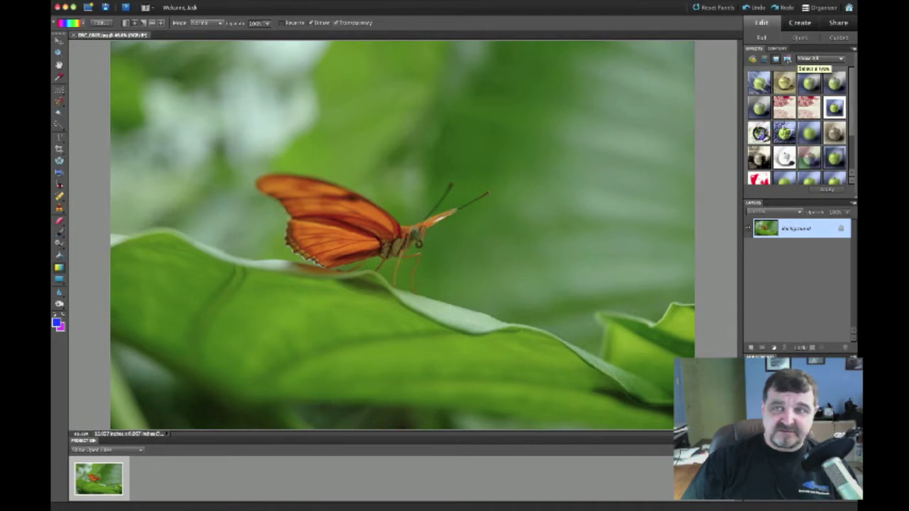
{"action": "left_click", "coordinate": [817, 58]}
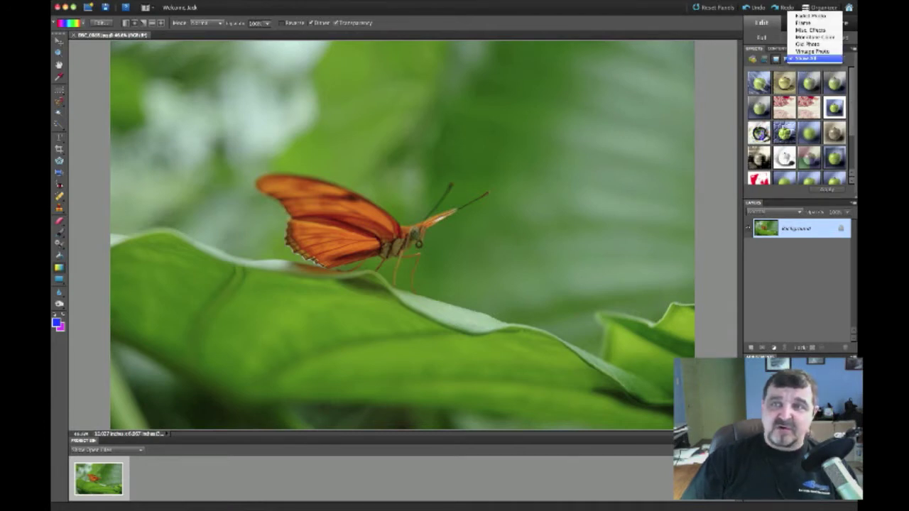
{"action": "left_click", "coordinate": [810, 59]}
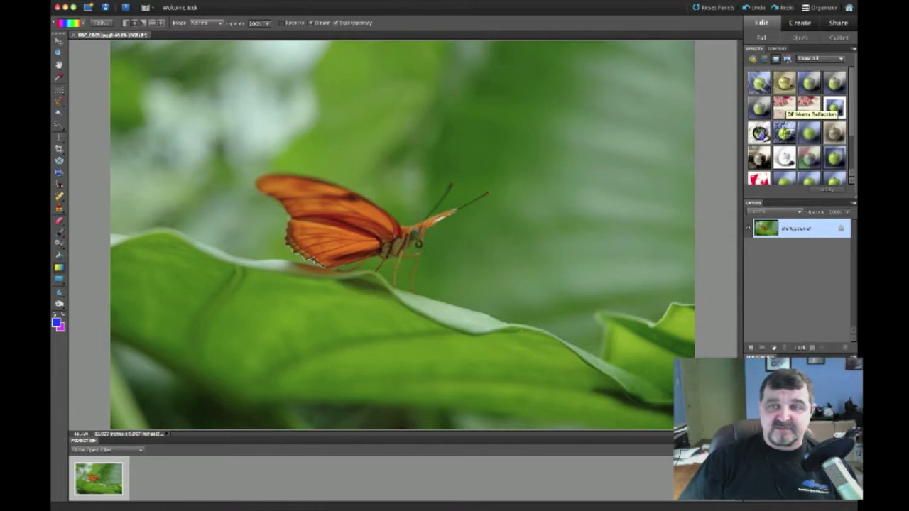
Run the DP Moms Reflection effect on the butterfly photo and continue past its welcome and layer-positioning messages
{"action": "double_click", "coordinate": [833, 107]}
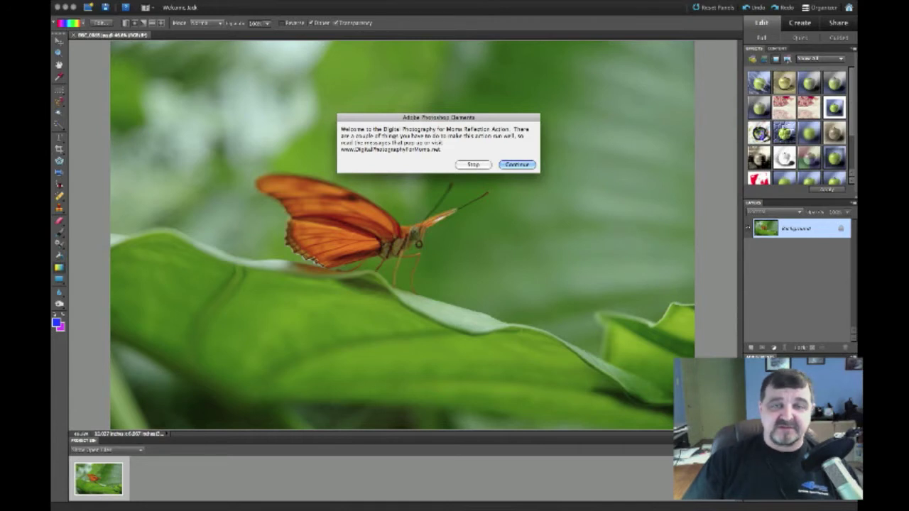
{"action": "left_click", "coordinate": [515, 164]}
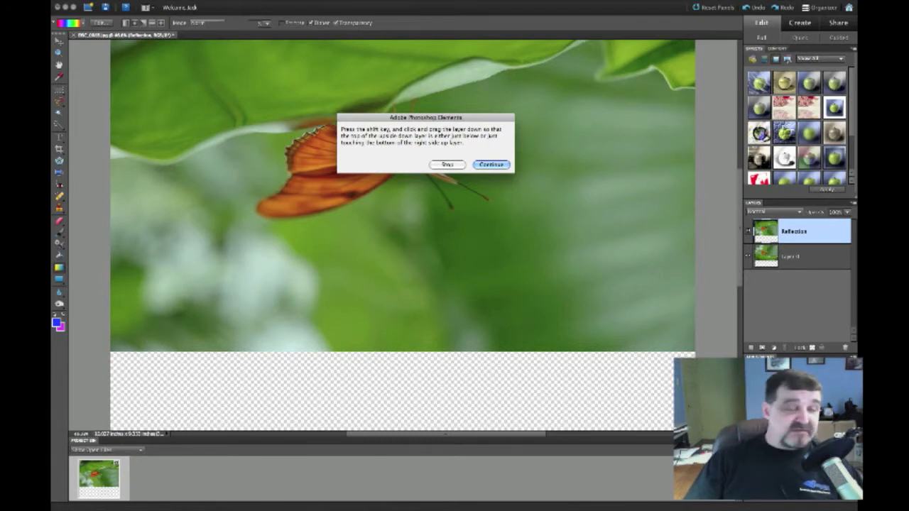
{"action": "key", "text": "Return"}
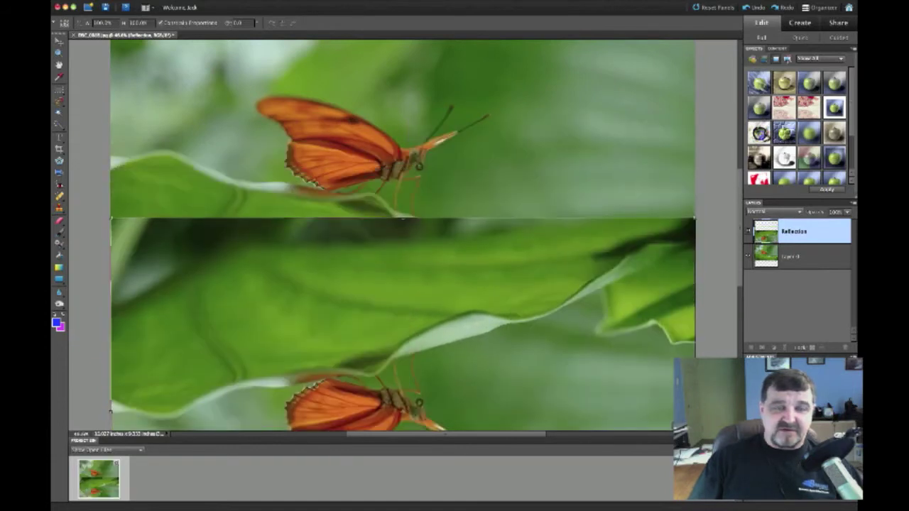
Move the upside-down Reflection layer straight down until its top edge just touches the bottom edge of the upright photo
{"action": "key", "text": "shift+Down"}
{"action": "key", "text": "shift+Down"}
{"action": "key", "text": "shift+Down"}
{"action": "key", "text": "shift+Down"}
{"action": "key", "text": "shift+Down"}
{"action": "key", "text": "shift+Down"}
{"action": "key", "text": "shift+Down"}
{"action": "key", "text": "shift+Down"}
{"action": "key", "text": "shift+Down"}
{"action": "key", "text": "shift+Down"}
{"action": "key", "text": "shift+Down"}
{"action": "key", "text": "shift+Down"}
{"action": "key", "text": "shift+Down"}
{"action": "key", "text": "shift+Down"}
{"action": "key", "text": "shift+Down"}
{"action": "key", "text": "shift+Down"}
{"action": "key", "text": "shift+Down"}
{"action": "key", "text": "shift+Down"}
{"action": "key", "text": "shift+Down"}
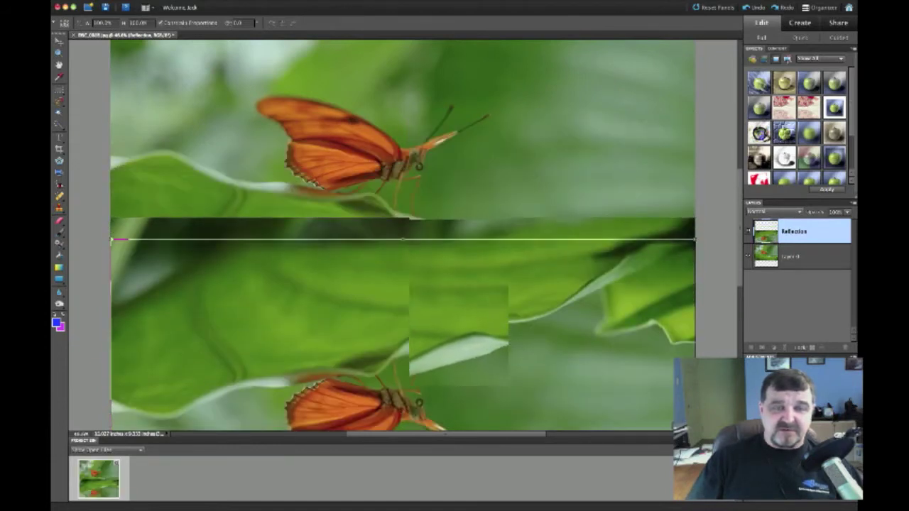
{"action": "key", "text": "shift+Down"}
{"action": "key", "text": "shift+Down"}
{"action": "key", "text": "shift+Down"}
{"action": "key", "text": "shift+Down"}
{"action": "key", "text": "shift+Down"}
{"action": "key", "text": "shift+Down"}
{"action": "key", "text": "shift+Down"}
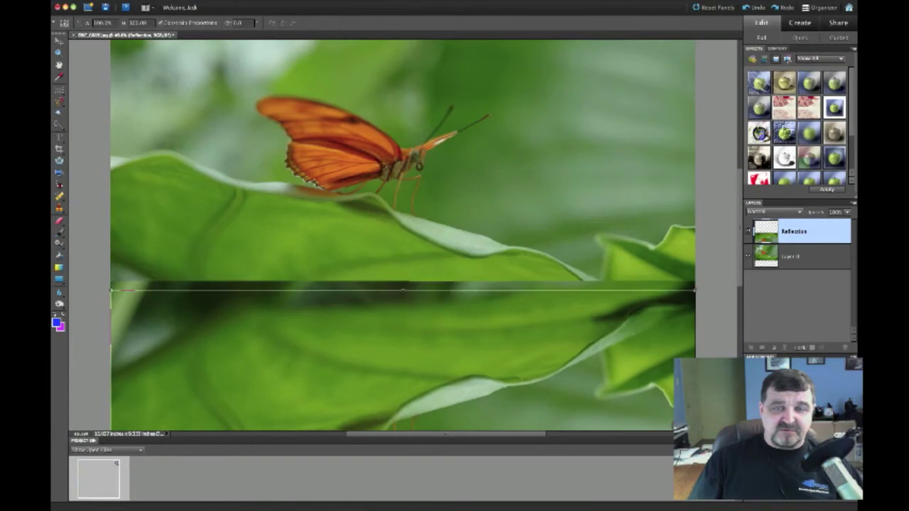
{"action": "key", "text": "shift+Down"}
{"action": "key", "text": "shift+Down"}
{"action": "key", "text": "shift+Down"}
{"action": "key", "text": "shift+Down"}
{"action": "key", "text": "shift+Down"}
{"action": "key", "text": "shift+Down"}
{"action": "key", "text": "shift+Down"}
{"action": "key", "text": "shift+Down"}
{"action": "key", "text": "shift+Down"}
{"action": "key", "text": "shift+Down"}
{"action": "key", "text": "shift+Down"}
{"action": "key", "text": "shift+Down"}
{"action": "key", "text": "shift+Down"}
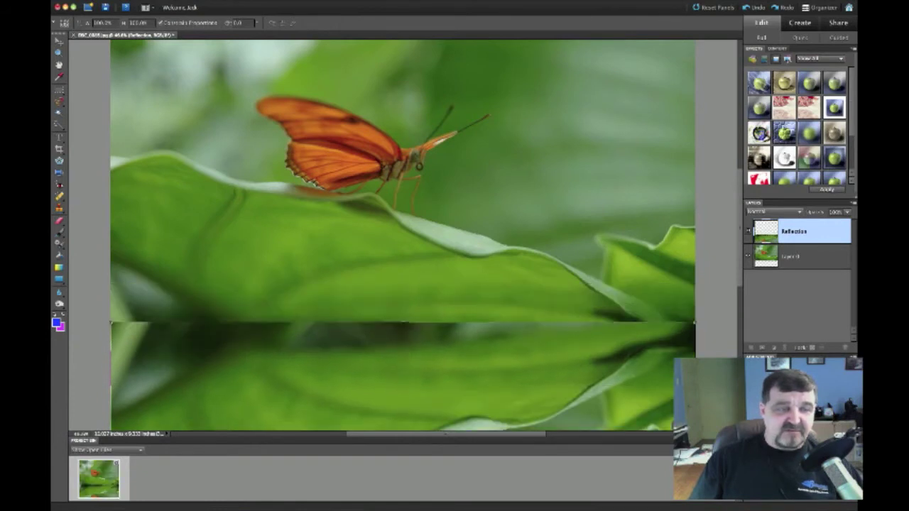
{"action": "key", "text": "shift+Down"}
{"action": "key", "text": "shift+Down"}
{"action": "key", "text": "shift+Down"}
{"action": "key", "text": "shift+Down"}
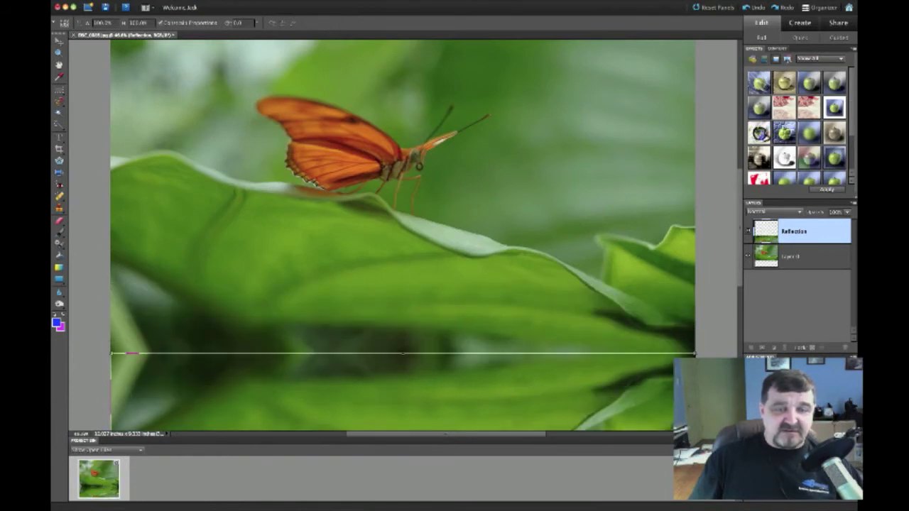
{"action": "key", "text": "shift+Up"}
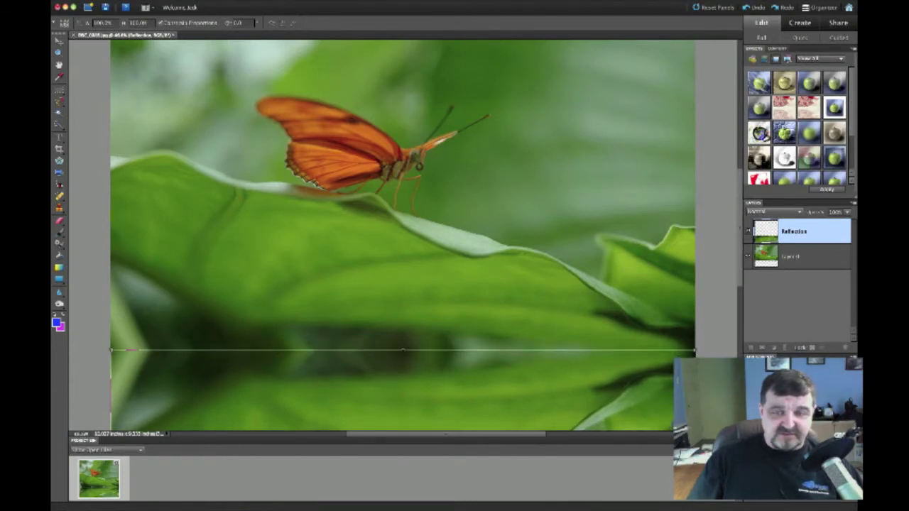
{"action": "key", "text": "Up"}
{"action": "key", "text": "Up"}
{"action": "key", "text": "Up"}
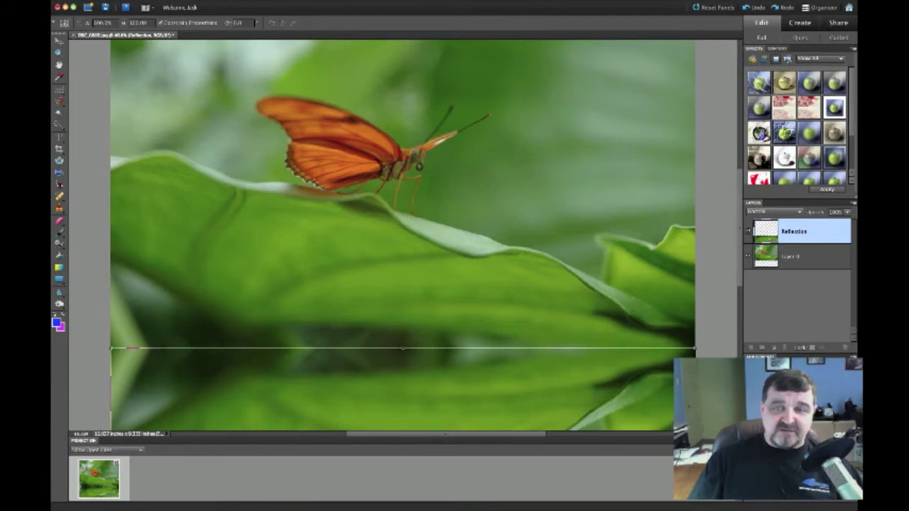
Squash the Reflection layer vertically to about 56% height with its top edge kept at the seam, and commit the transform
{"action": "scroll", "coordinate": [403, 234], "scroll_direction": "down", "scroll_amount": 5}
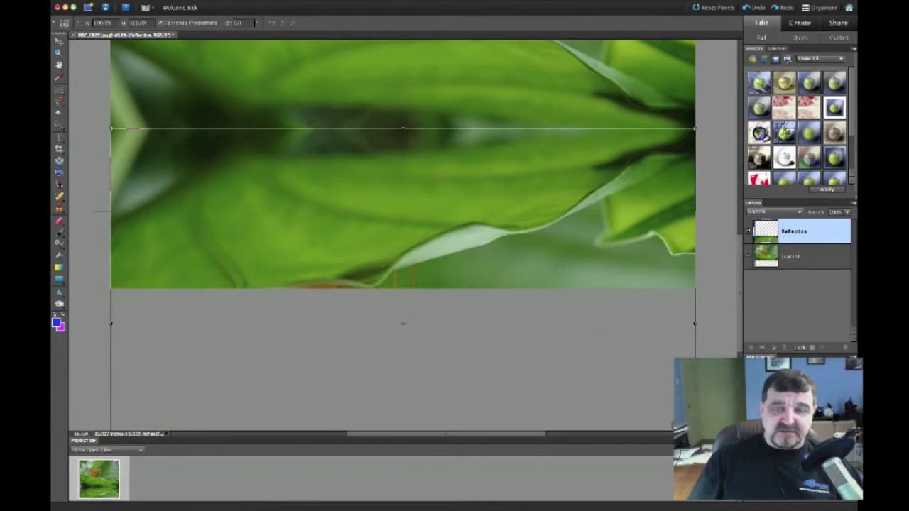
{"action": "scroll", "coordinate": [419, 199], "scroll_direction": "down", "scroll_amount": 4}
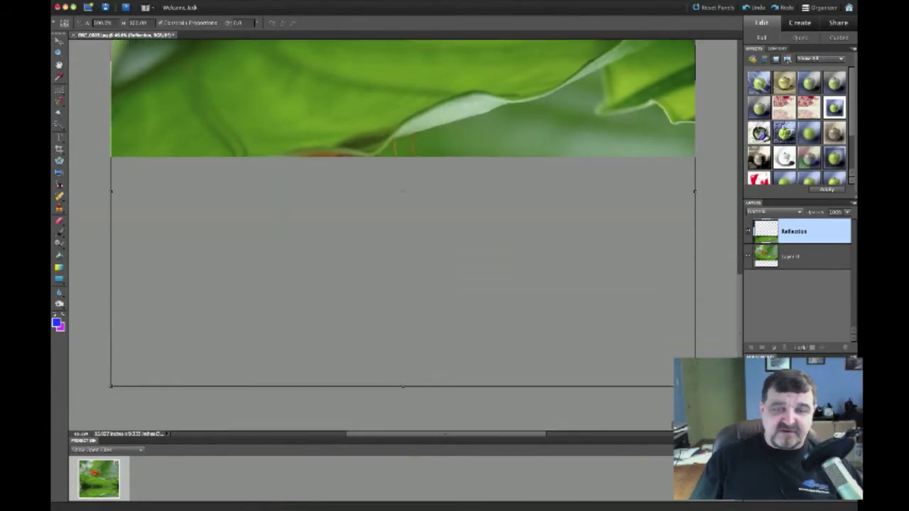
{"action": "left_click_drag", "start_coordinate": [402, 156], "coordinate": [419, 71]}
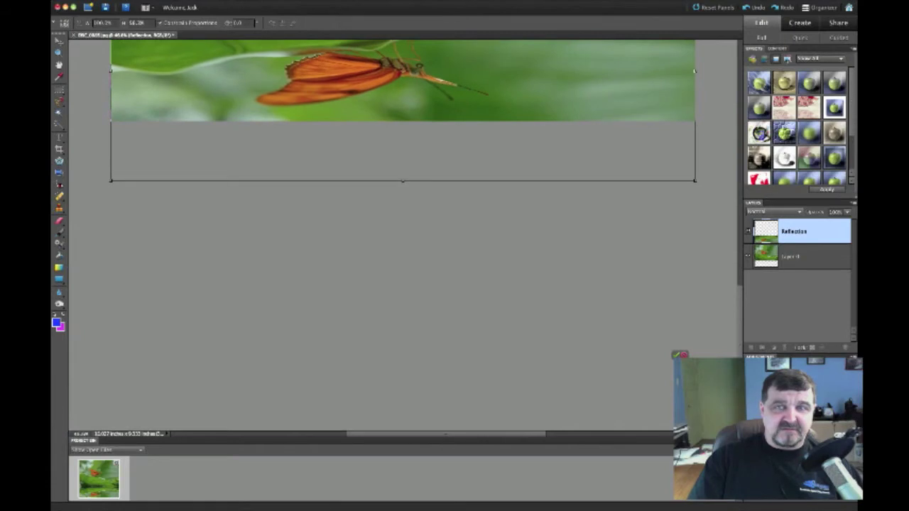
{"action": "left_click_drag", "start_coordinate": [419, 70], "coordinate": [403, 213]}
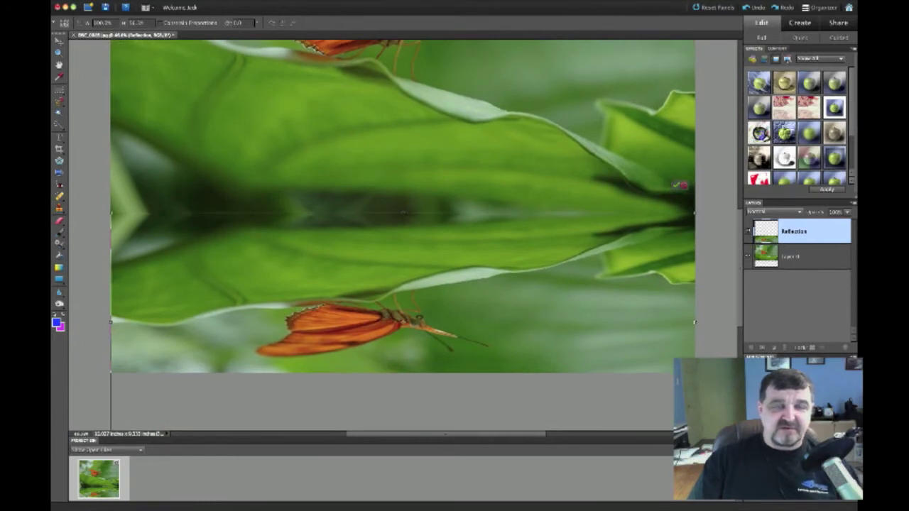
{"action": "left_click_drag", "start_coordinate": [403, 213], "coordinate": [403, 184]}
{"action": "scroll", "coordinate": [682, 186], "scroll_direction": "down", "scroll_amount": 2}
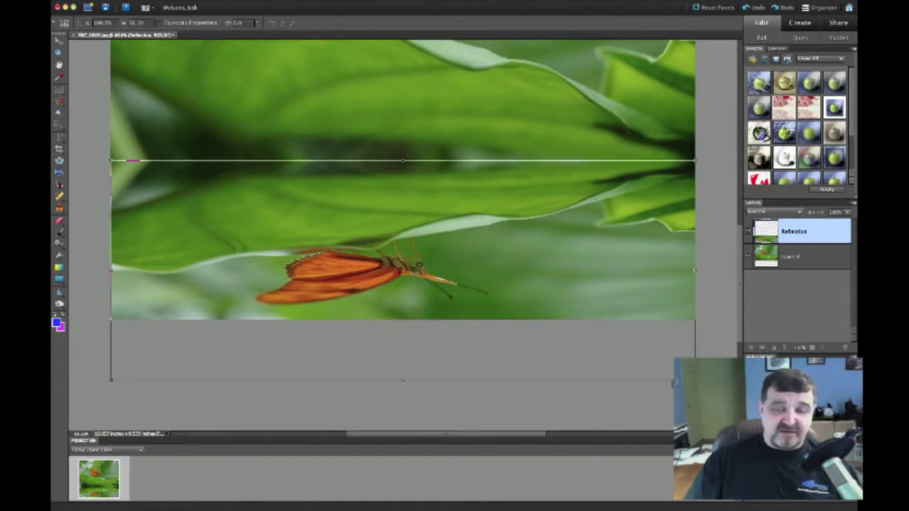
{"action": "key", "text": "g"}
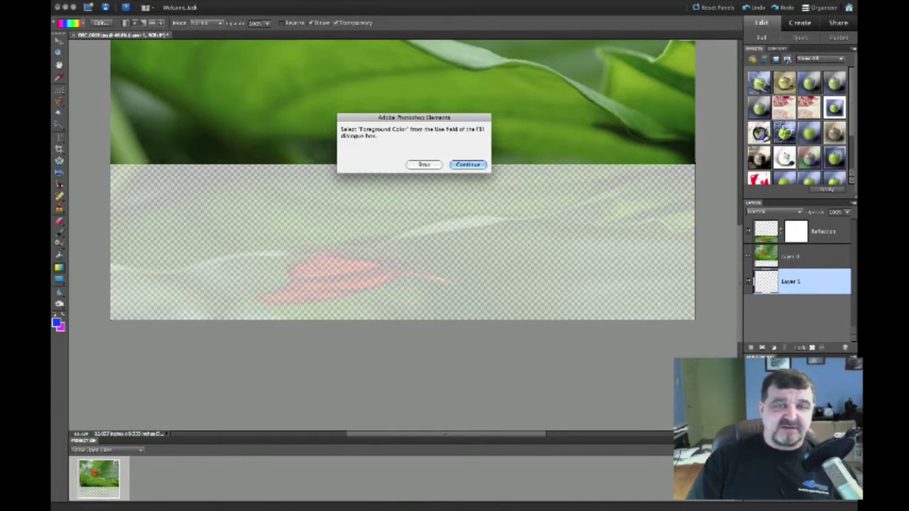
Sample a leaf green as the foreground color and rerun the DP Moms Reflection effect on the original butterfly photo, up to its fill stage
{"action": "key", "text": "Return"}
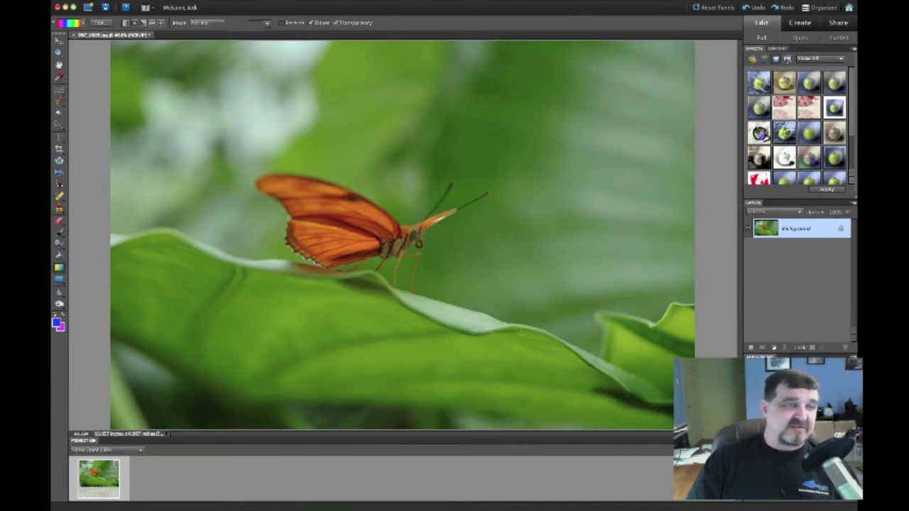
{"action": "key", "text": "i"}
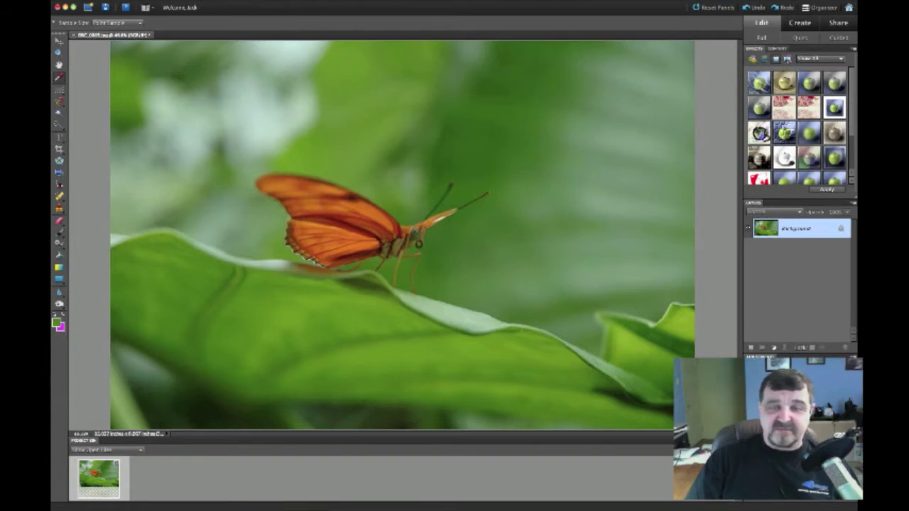
{"action": "left_click", "coordinate": [826, 190]}
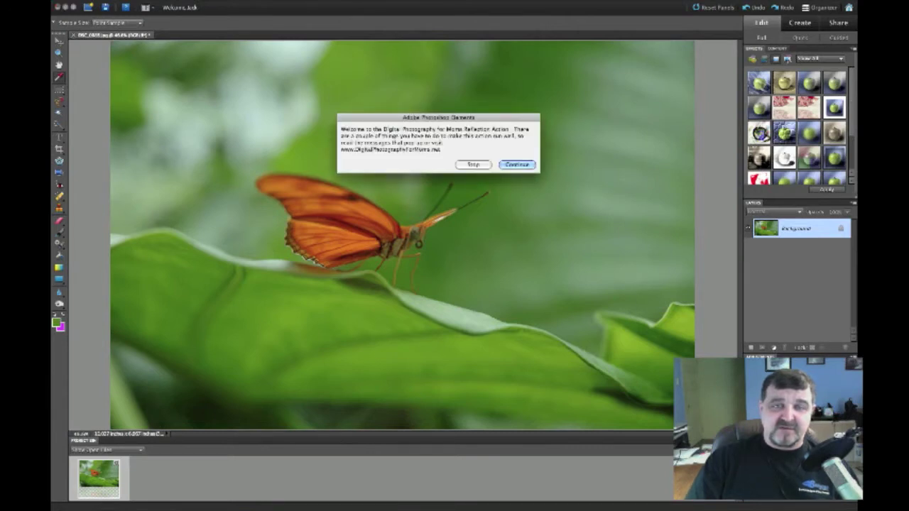
{"action": "key", "text": "Return"}
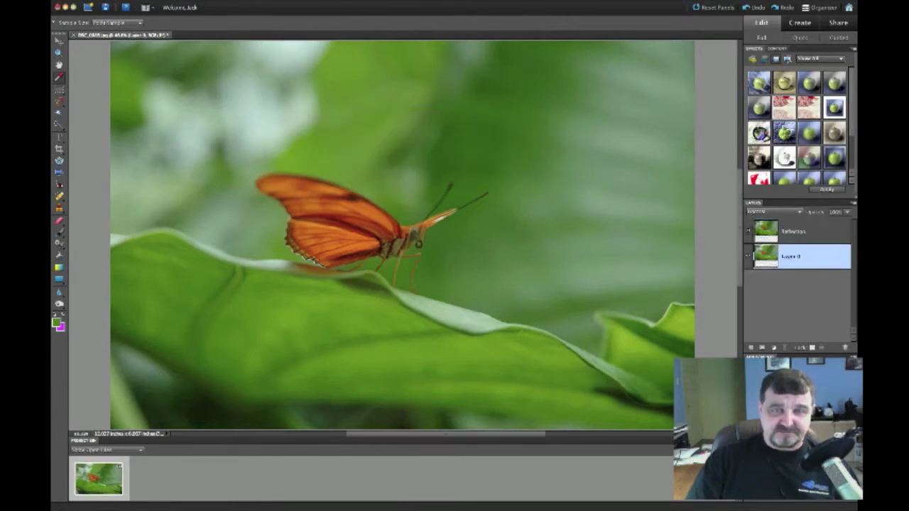
{"action": "key", "text": "Return"}
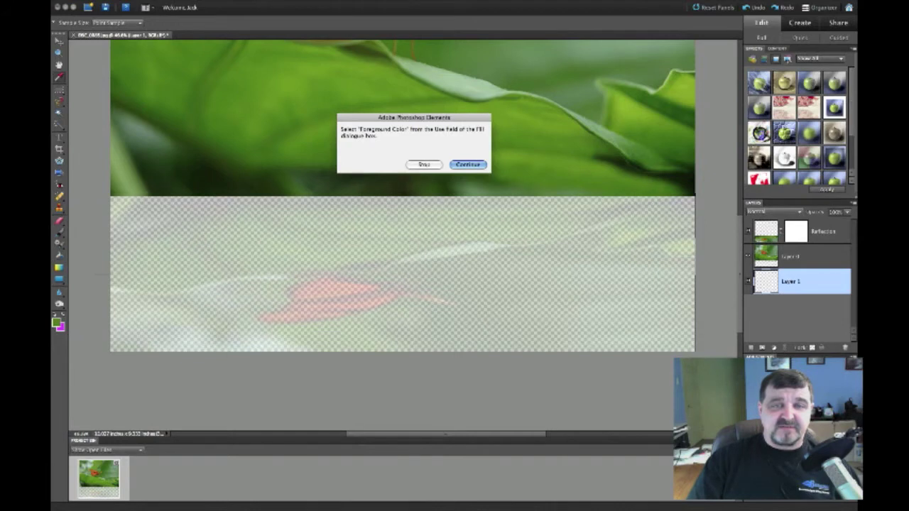
Fill the layer beneath the photo with the foreground color in Normal mode at 100% opacity, and continue past the gradient instructions
{"action": "key", "text": "Return"}
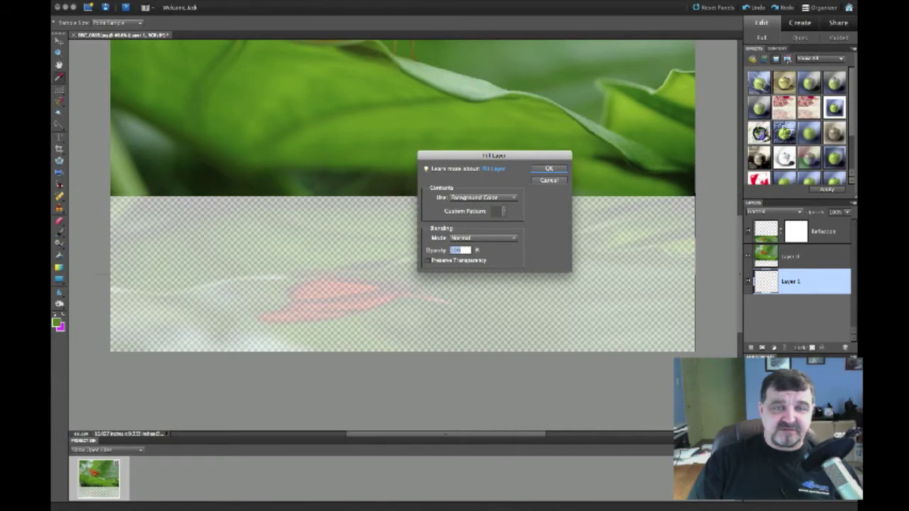
{"action": "key", "text": "Return"}
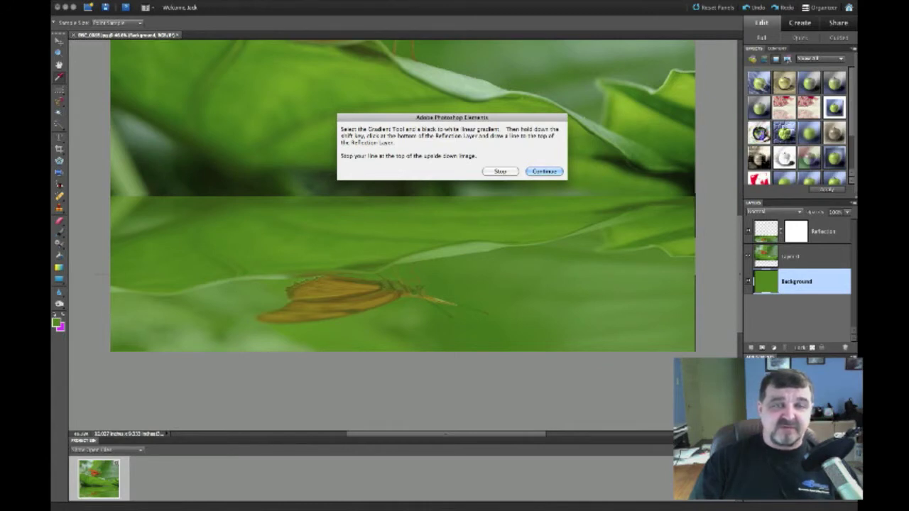
{"action": "key", "text": "Return"}
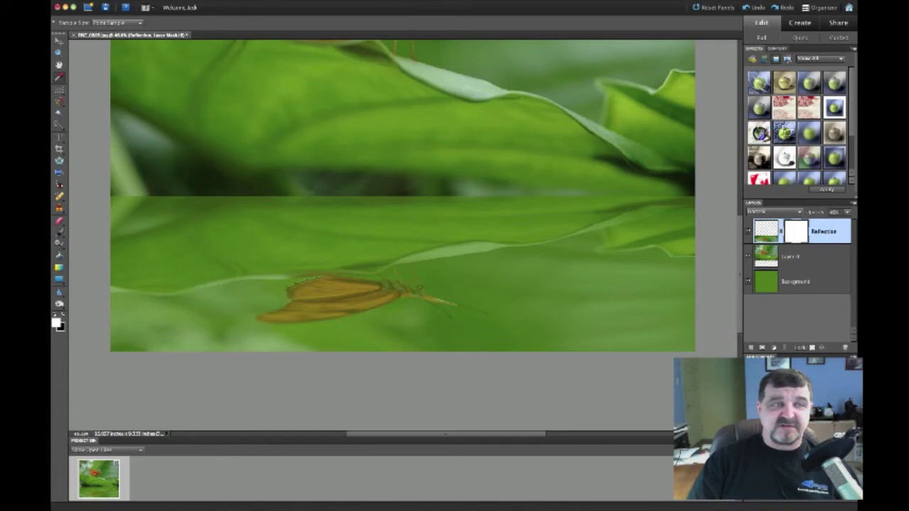
Apply a Foreground to Background linear gradient to the Reflection layer's mask, straight up from the reflection's bottom edge to the seam
{"action": "key", "text": "g"}
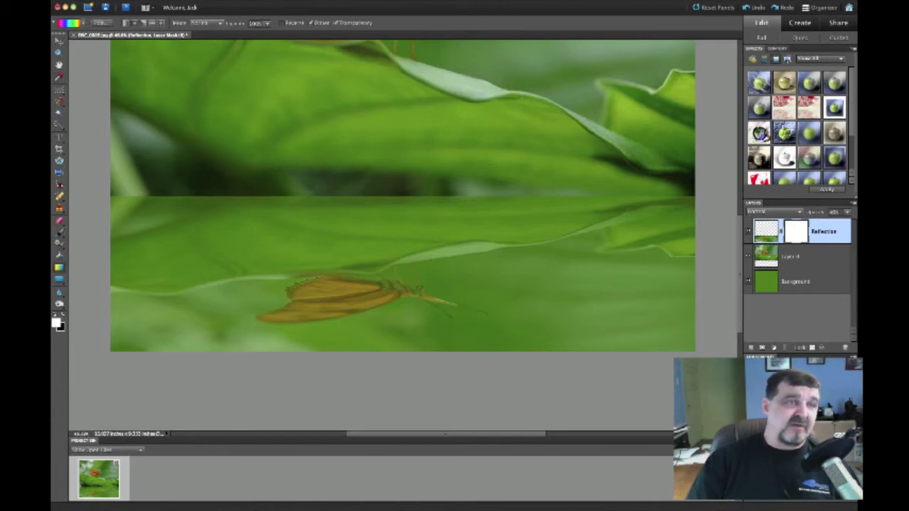
{"action": "left_click", "coordinate": [84, 23]}
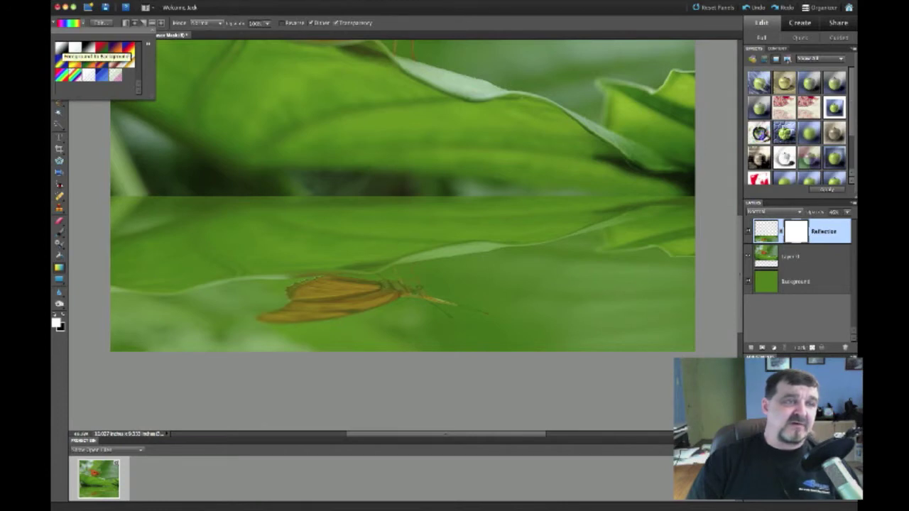
{"action": "double_click", "coordinate": [61, 48]}
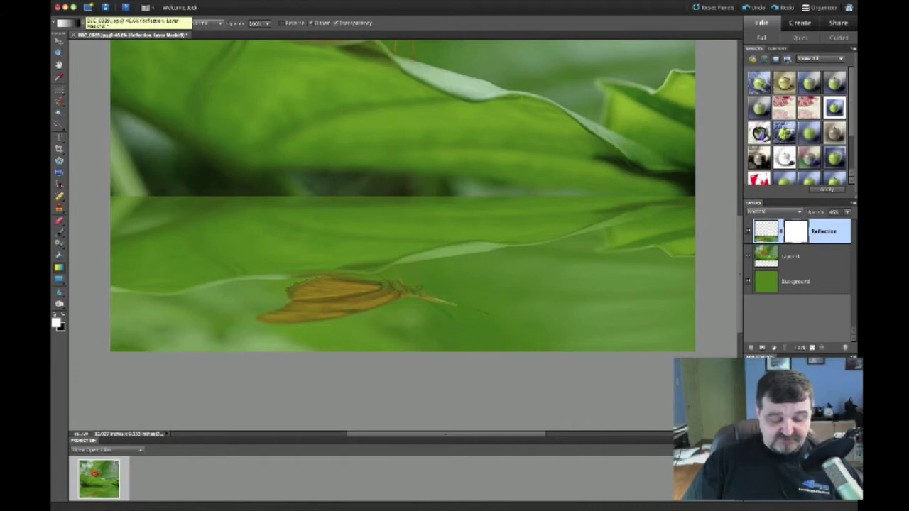
{"action": "left_click_drag", "start_coordinate": [412, 351], "coordinate": [412, 197]}
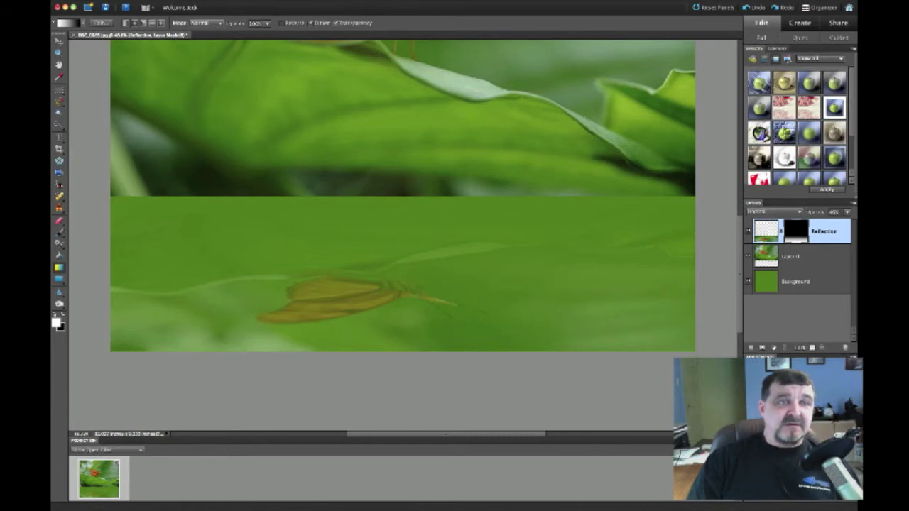
{"action": "left_click", "coordinate": [224, 0]}
{"action": "left_click", "coordinate": [245, 32]}
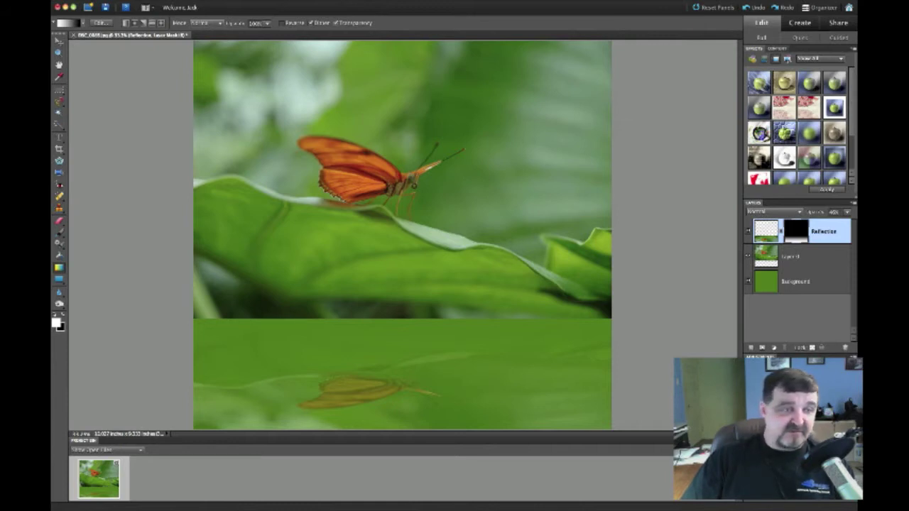
Try painting white on the Reflection mask near the seam's left end with a 400 px brush, and undo the stroke
{"action": "key", "text": "r"}
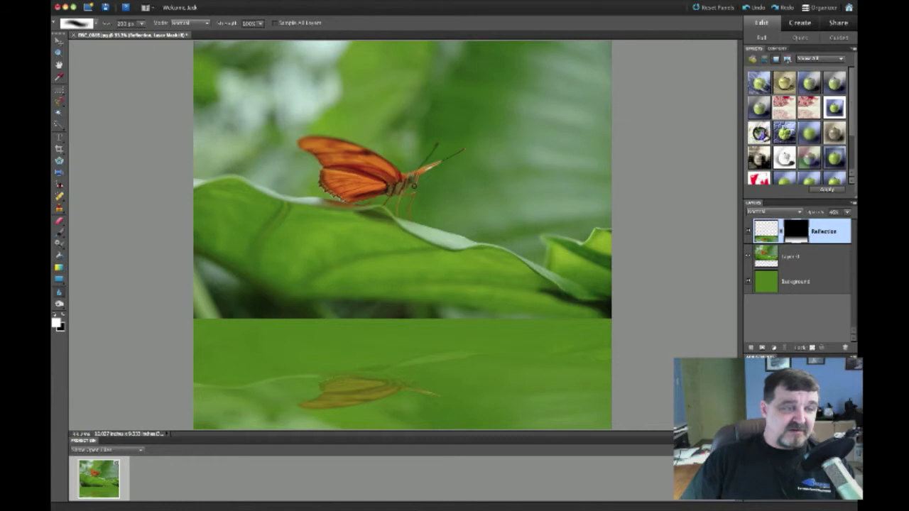
{"action": "key", "text": "b"}
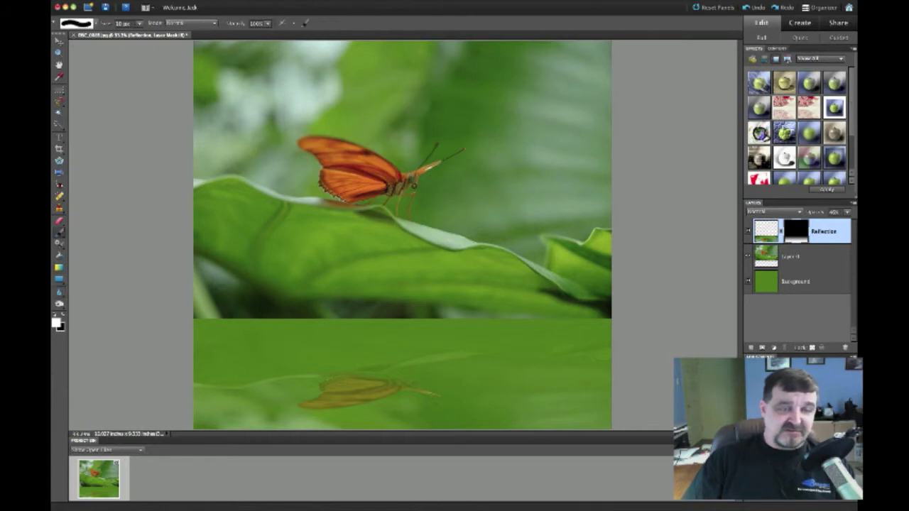
{"action": "key", "text": "bracketright"}
{"action": "key", "text": "bracketright"}
{"action": "key", "text": "bracketright"}
{"action": "key", "text": "bracketright"}
{"action": "key", "text": "bracketright"}
{"action": "key", "text": "bracketright"}
{"action": "key", "text": "bracketright"}
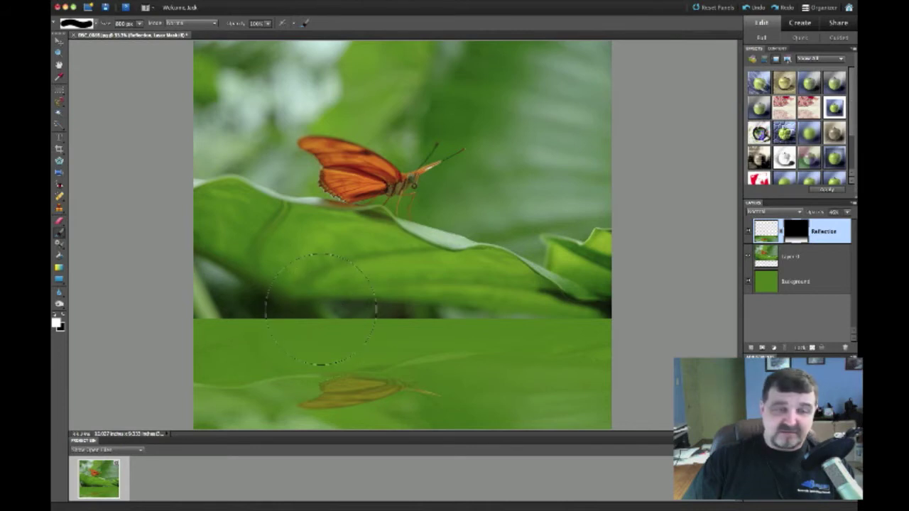
{"action": "key", "text": "bracketleft"}
{"action": "key", "text": "bracketleft"}
{"action": "key", "text": "bracketleft"}
{"action": "key", "text": "bracketleft"}
{"action": "key", "text": "bracketleft"}
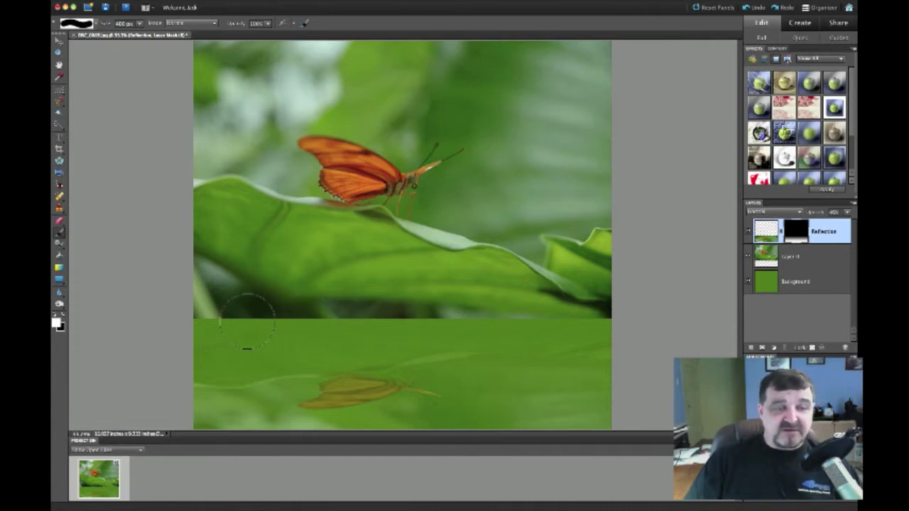
{"action": "mouse_move", "coordinate": [246, 321]}
{"action": "left_mouse_down"}
{"action": "mouse_move", "coordinate": [231, 323]}
{"action": "mouse_move", "coordinate": [245, 324]}
{"action": "left_mouse_up"}
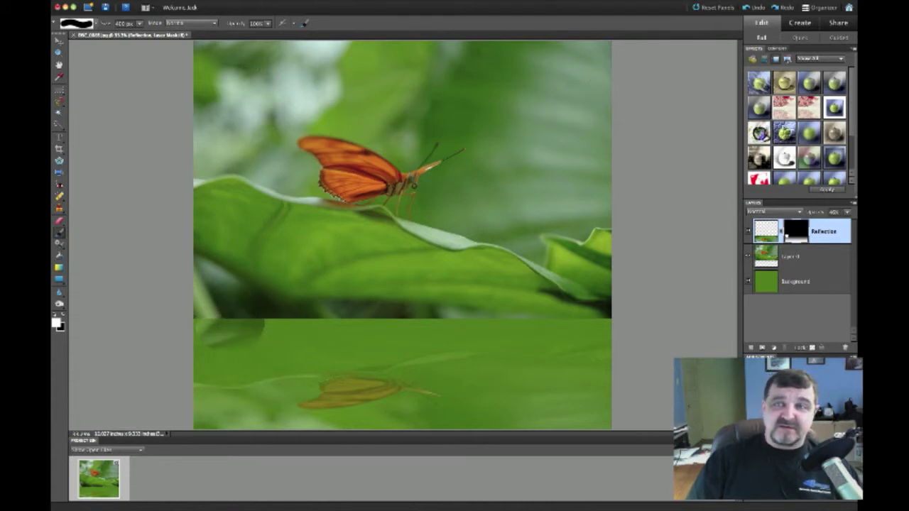
{"action": "key", "text": "ctrl+z"}
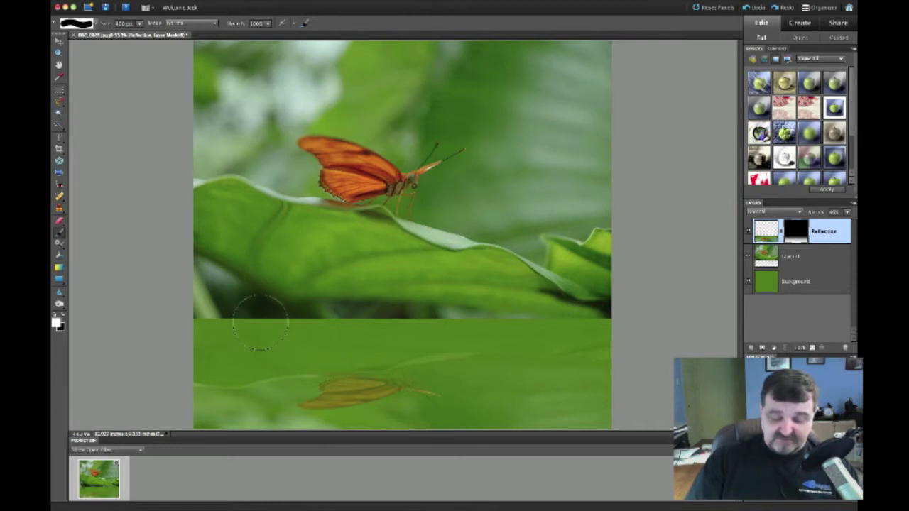
Paint thin white strokes on the Reflection mask along the seam below the upright photo, using a much smaller brush
{"action": "key", "text": "bracketleft"}
{"action": "key", "text": "bracketleft"}
{"action": "key", "text": "bracketleft"}
{"action": "key", "text": "bracketleft"}
{"action": "key", "text": "bracketleft"}
{"action": "key", "text": "bracketleft"}
{"action": "key", "text": "bracketleft"}
{"action": "key", "text": "bracketleft"}
{"action": "key", "text": "bracketleft"}
{"action": "key", "text": "bracketleft"}
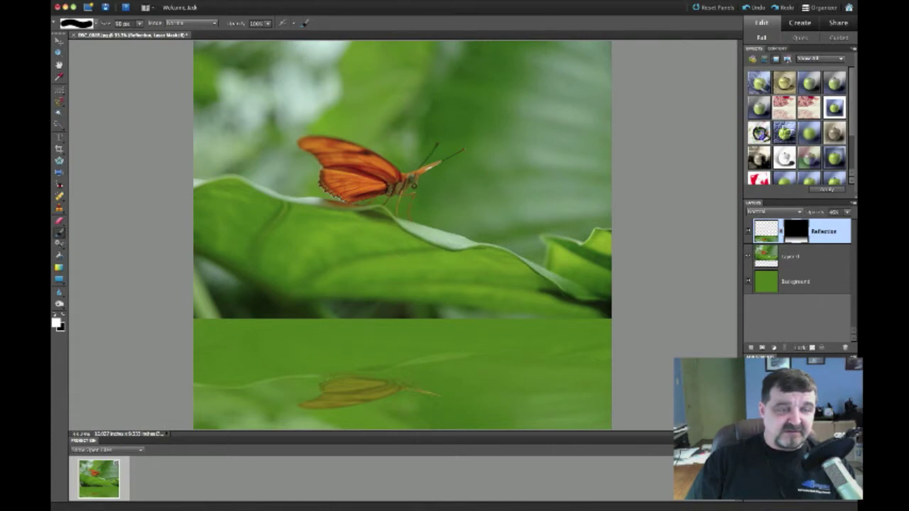
{"action": "left_click_drag", "start_coordinate": [216, 322], "coordinate": [477, 321]}
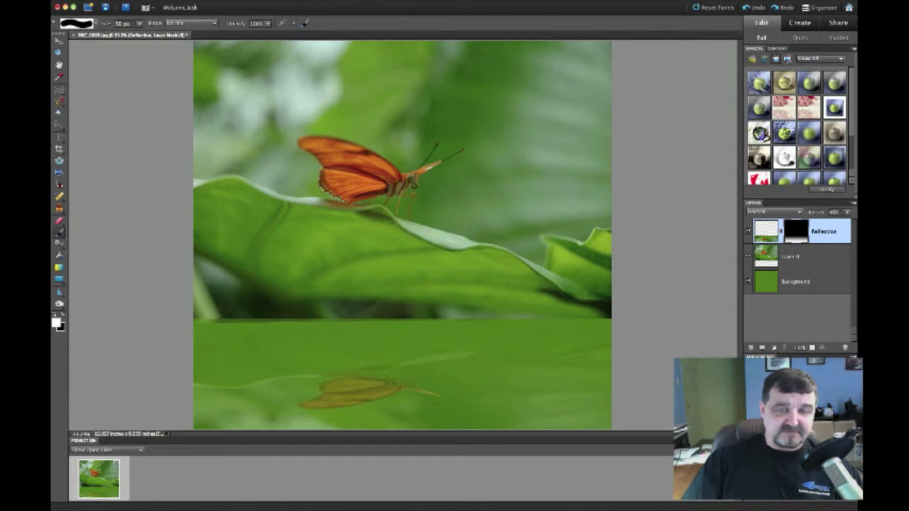
{"action": "left_click_drag", "start_coordinate": [574, 322], "coordinate": [613, 321]}
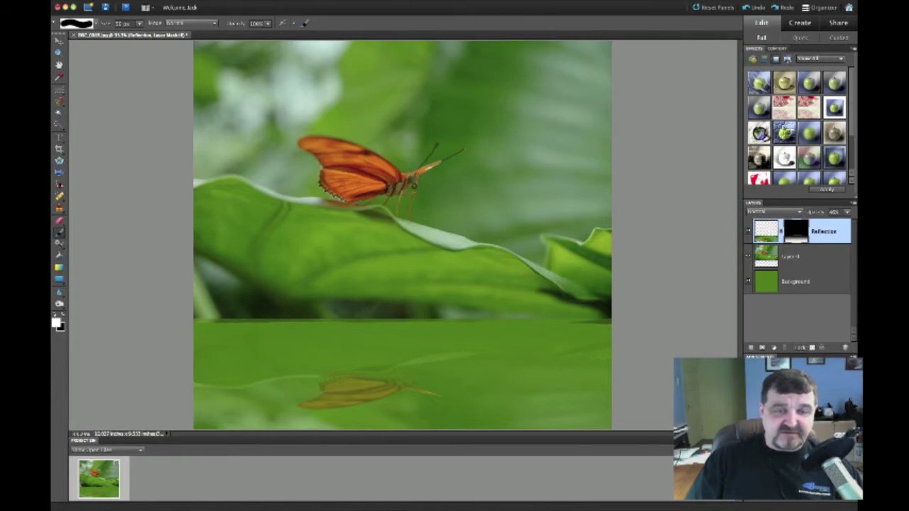
{"action": "left_click_drag", "start_coordinate": [212, 324], "coordinate": [427, 323]}
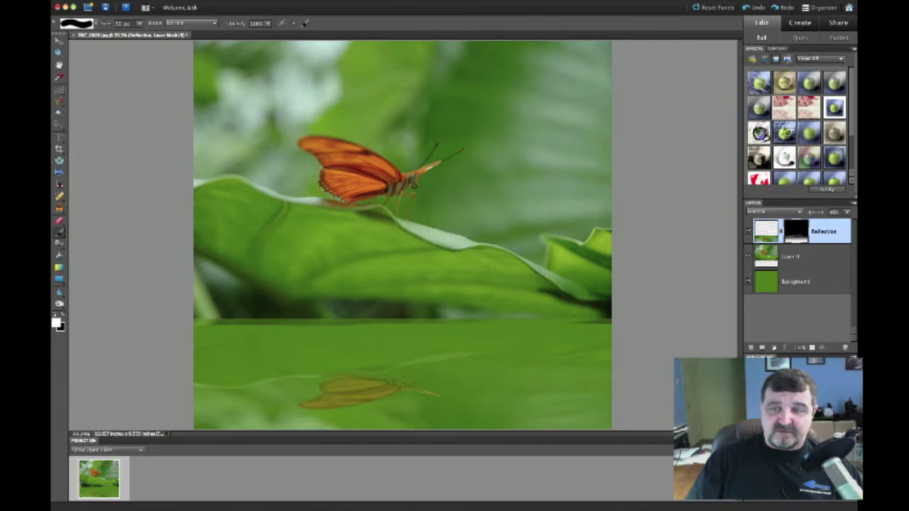
Paint the leaf green along the seam on the Reflection layer's image instead of its mask
{"action": "left_click", "coordinate": [765, 231]}
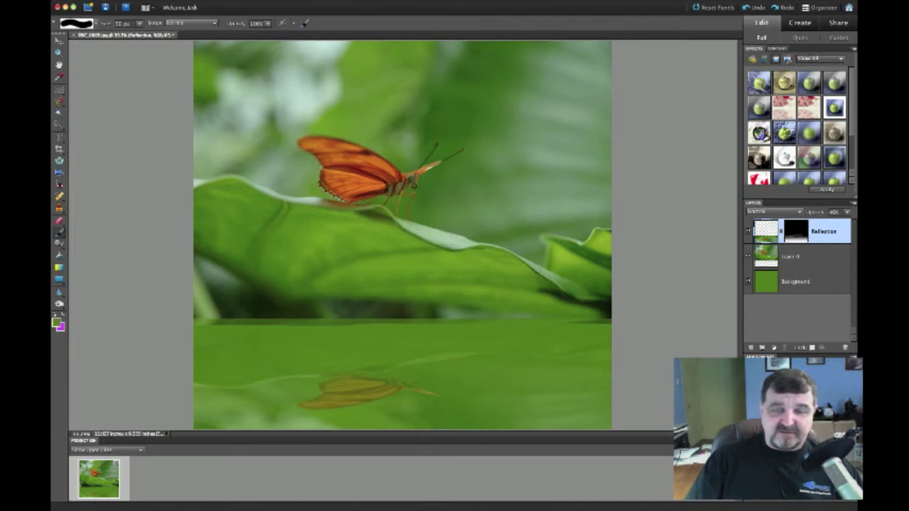
{"action": "mouse_move", "coordinate": [409, 321]}
{"action": "left_mouse_down"}
{"action": "mouse_move", "coordinate": [197, 322]}
{"action": "mouse_move", "coordinate": [235, 324]}
{"action": "left_mouse_up"}
{"action": "left_click_drag", "start_coordinate": [381, 318], "coordinate": [440, 319]}
{"action": "left_click_drag", "start_coordinate": [574, 321], "coordinate": [611, 320]}
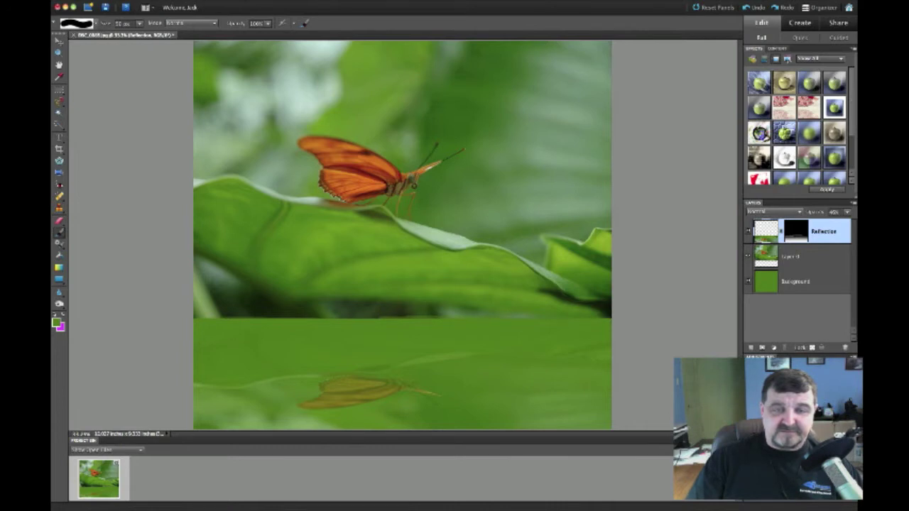
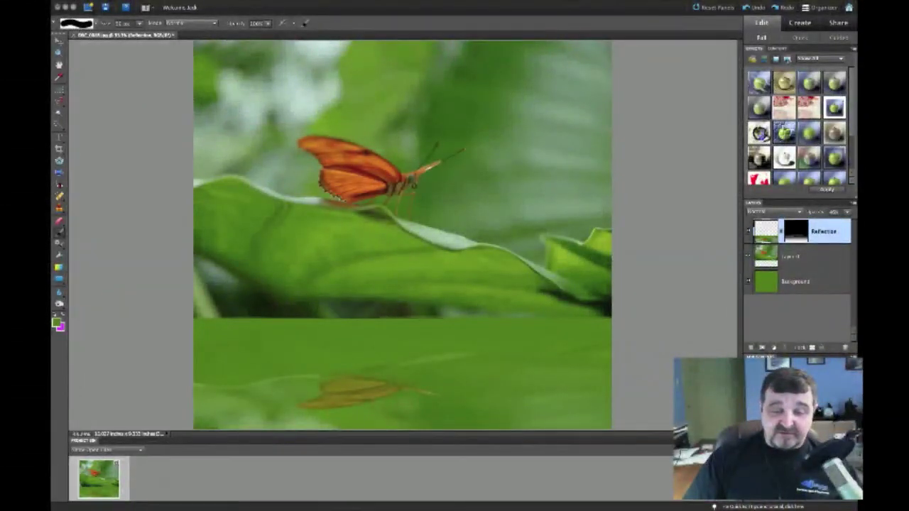
Switch to iPhoto and open the Phipps Glass photo of the boat filled with glass balls in the external editor
{"action": "key", "text": "super+Tab"}
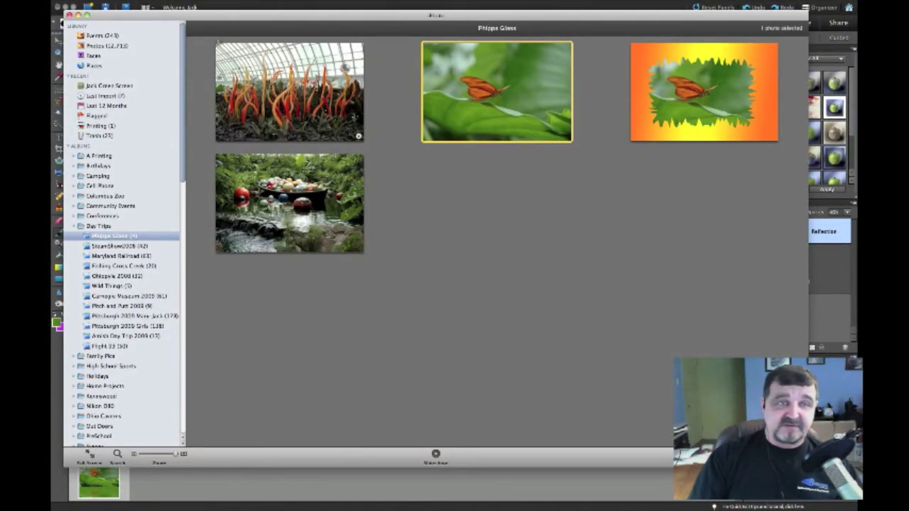
{"action": "left_click", "coordinate": [289, 92]}
{"action": "left_click", "coordinate": [289, 203]}
{"action": "right_click", "coordinate": [285, 186]}
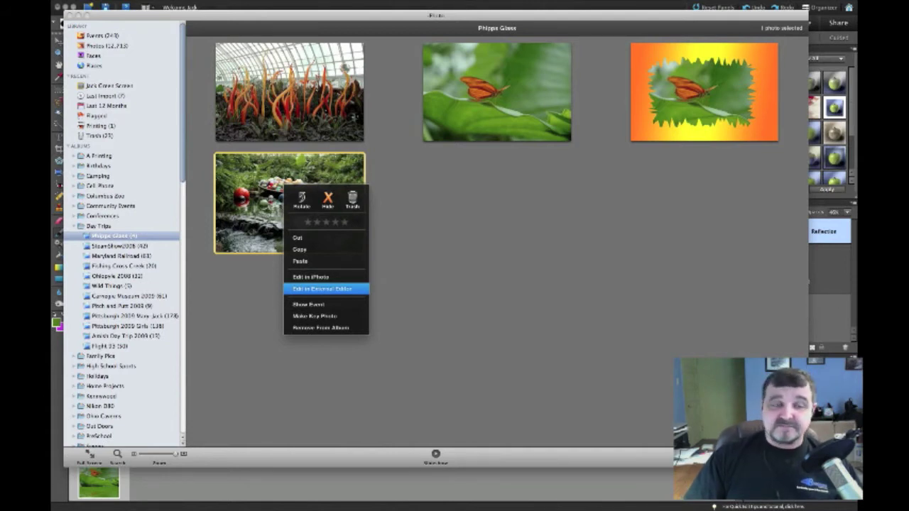
{"action": "left_click", "coordinate": [323, 289]}
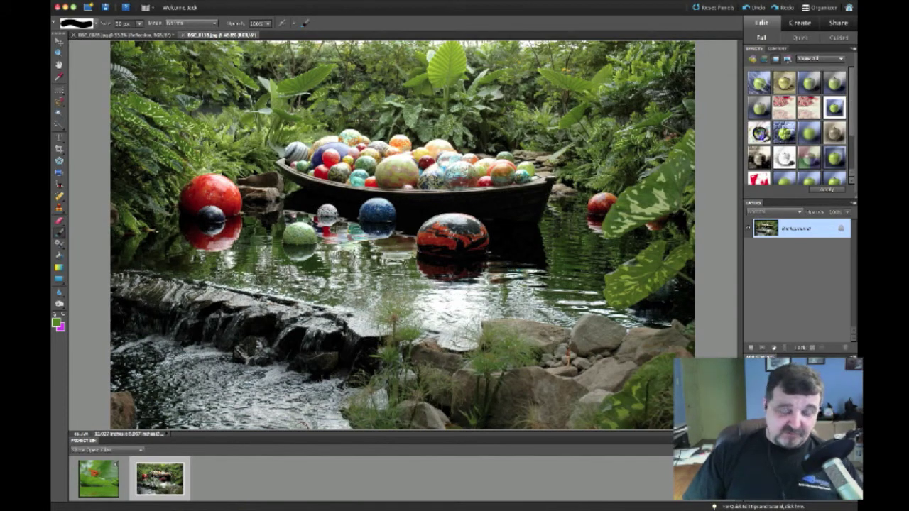
Duplicate the boat photo's background layer and open Color Variations for the copy with Midtones as the area to adjust
{"action": "key", "text": "ctrl+j"}
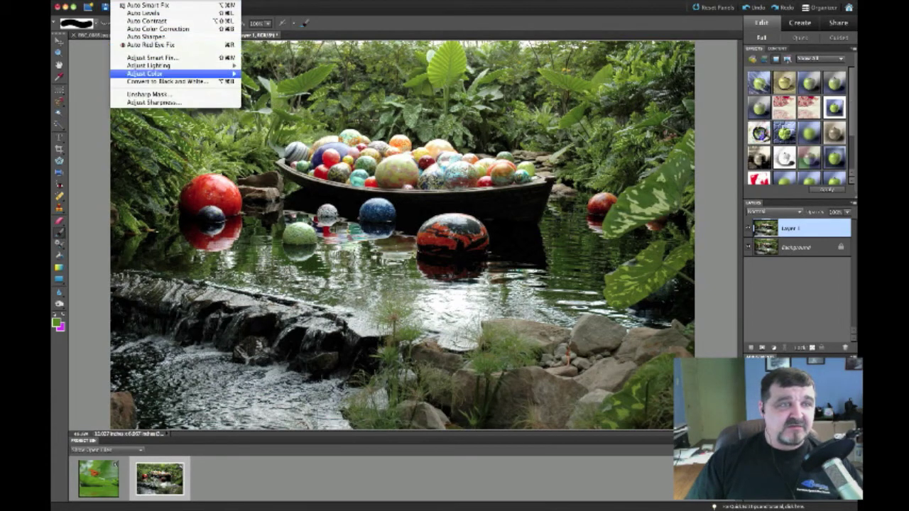
{"action": "mouse_move", "coordinate": [170, 74]}
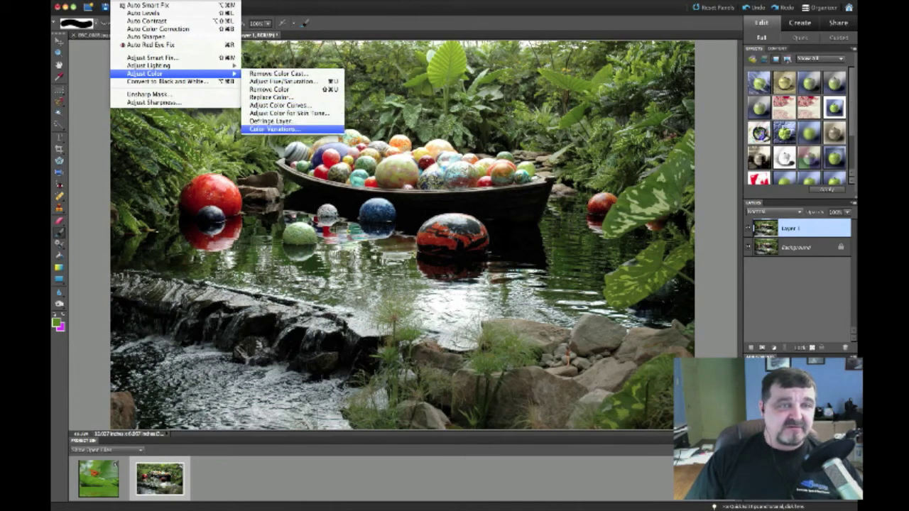
{"action": "key", "text": "Return"}
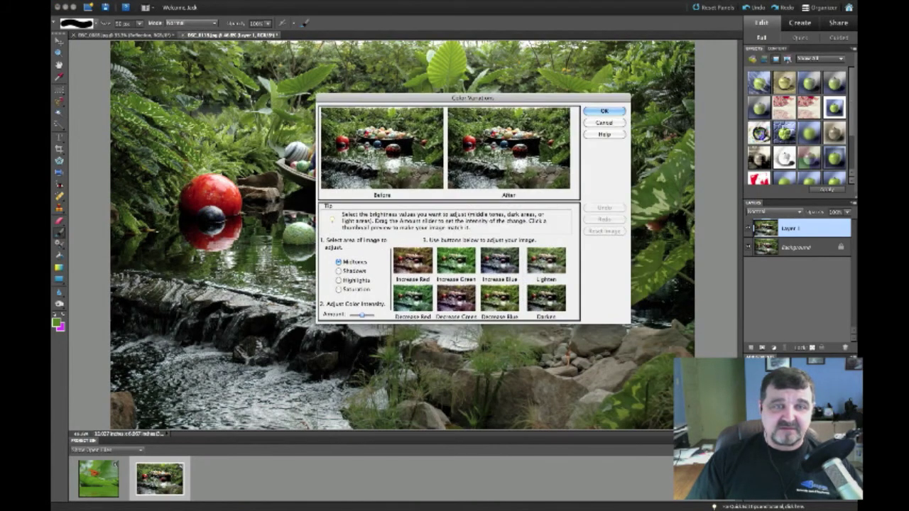
{"action": "left_click", "coordinate": [339, 271]}
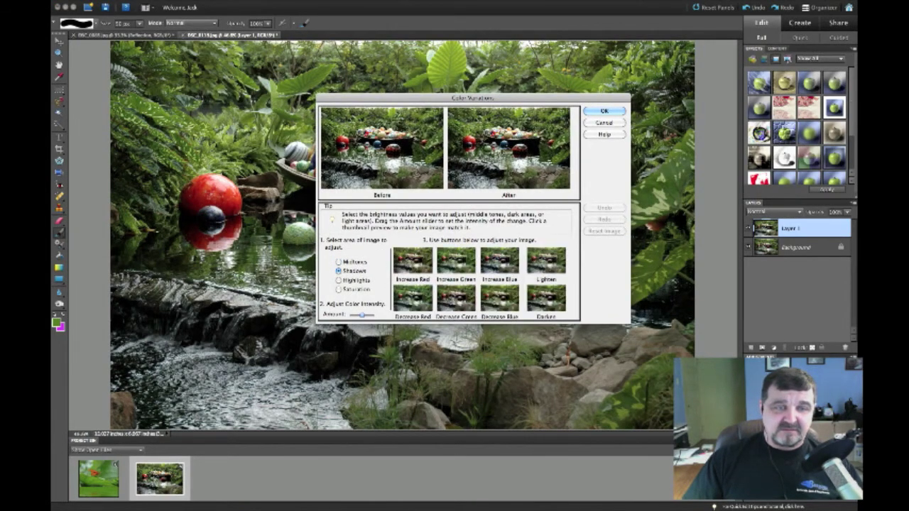
{"action": "left_click", "coordinate": [339, 262]}
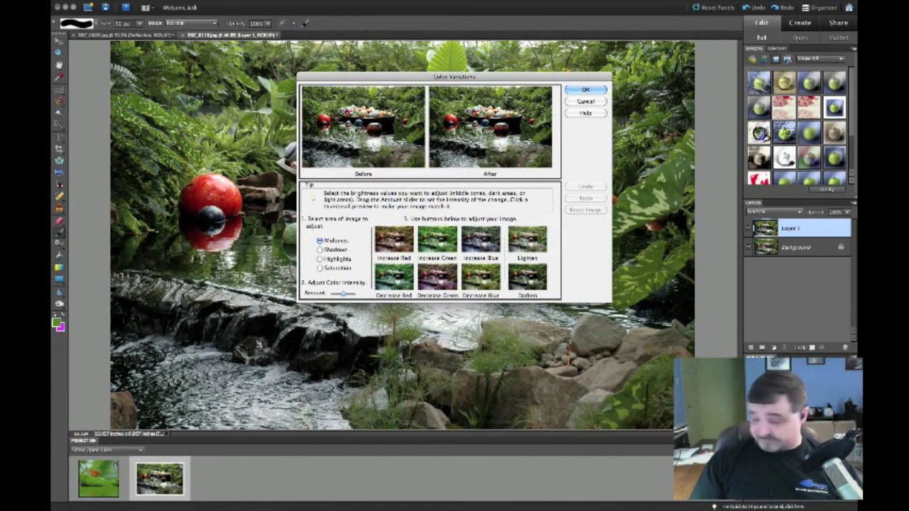
Try increasing red and green and decreasing green in the midtones, and reset the image
{"action": "left_click", "coordinate": [393, 240]}
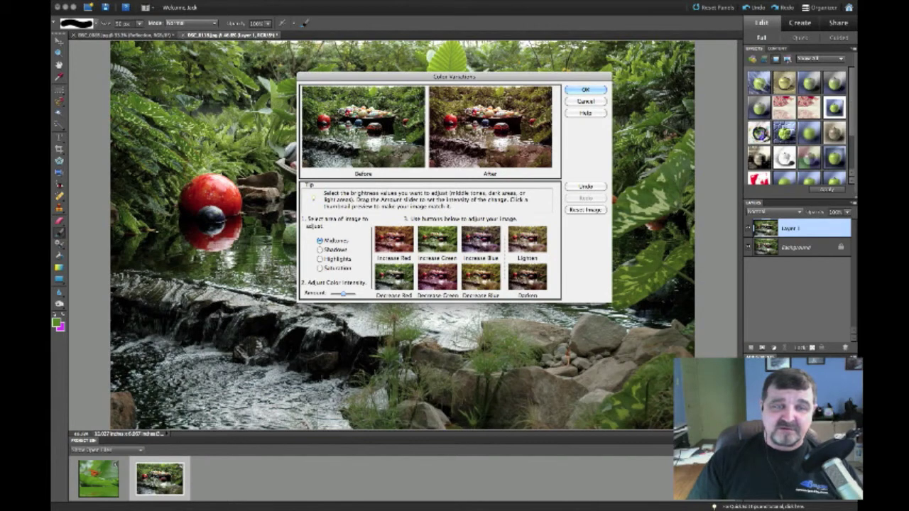
{"action": "left_click", "coordinate": [438, 240]}
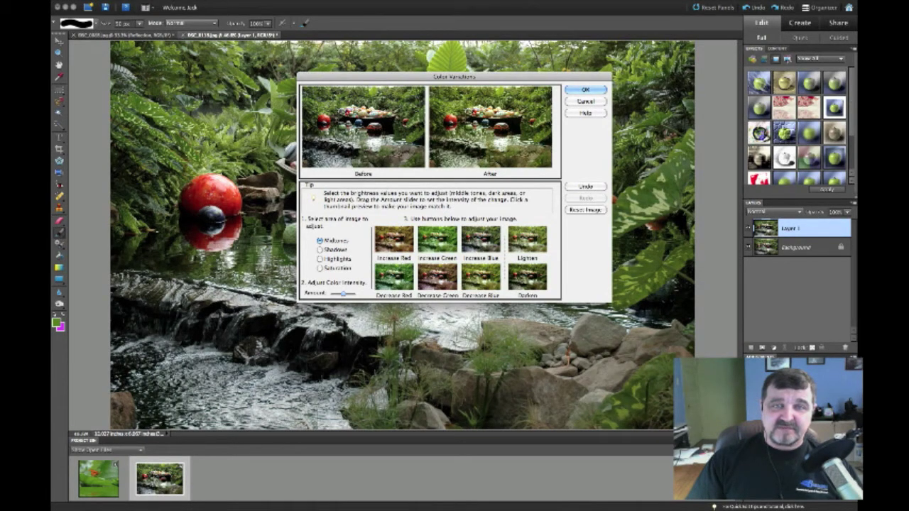
{"action": "left_click_drag", "start_coordinate": [455, 76], "coordinate": [410, 177]}
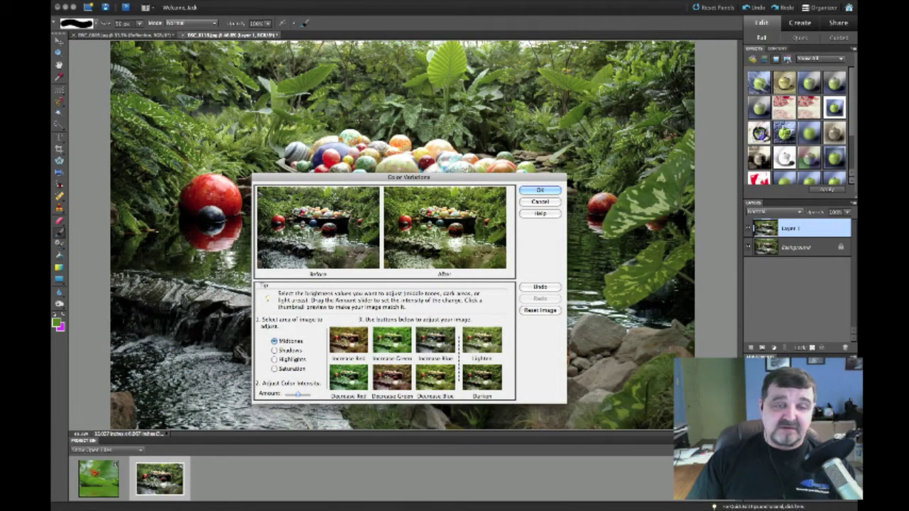
{"action": "left_click", "coordinate": [392, 376]}
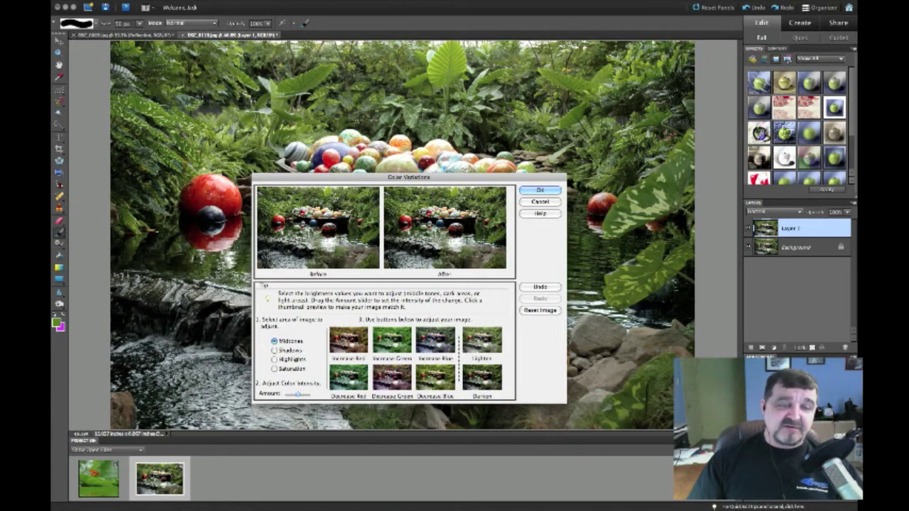
{"action": "left_click", "coordinate": [275, 350]}
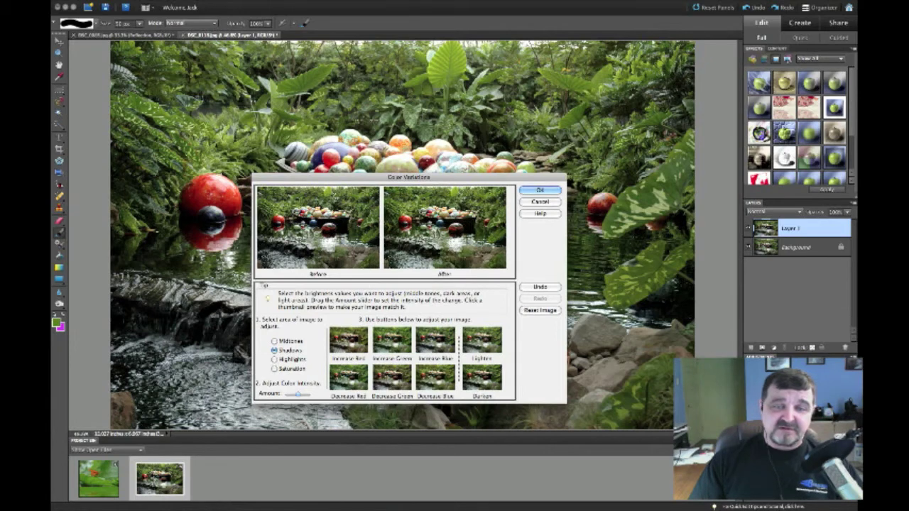
{"action": "left_click", "coordinate": [540, 310]}
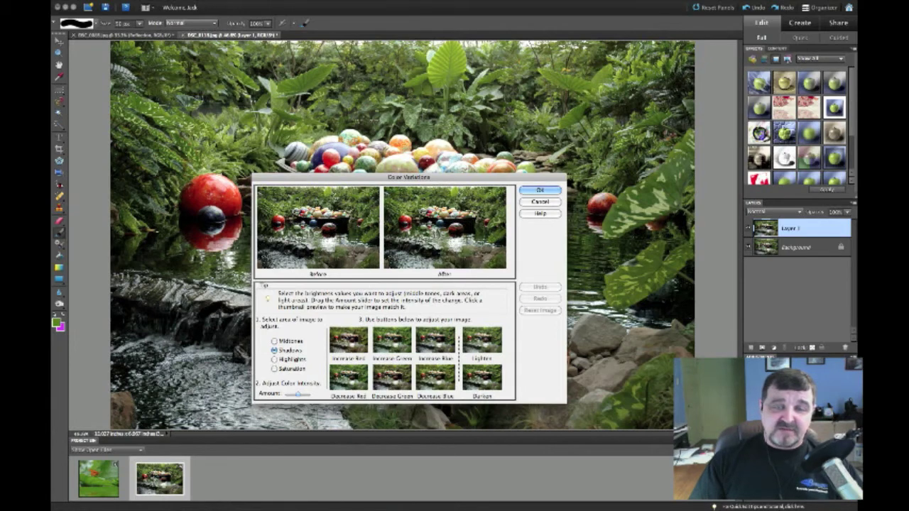
Try the Highlights and Saturation adjustments in Color Variations, raising the photo's saturation
{"action": "left_click", "coordinate": [274, 360]}
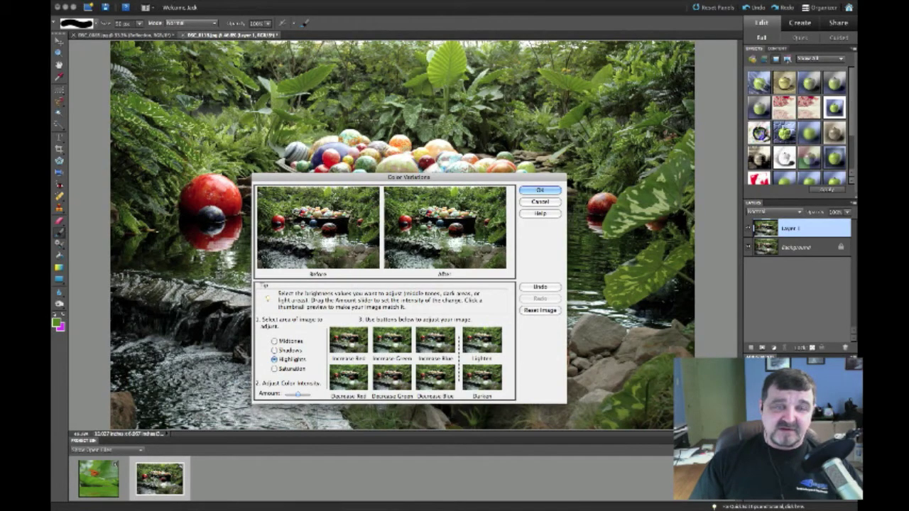
{"action": "left_click", "coordinate": [275, 368]}
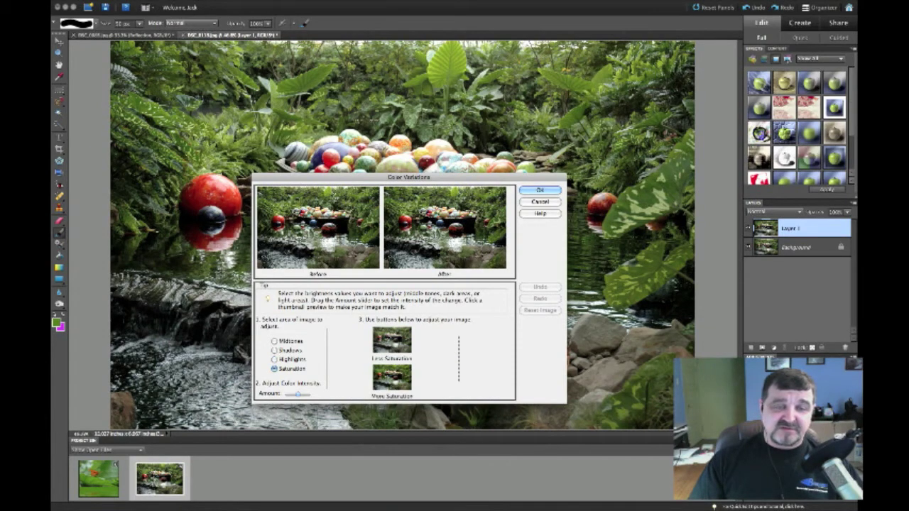
{"action": "left_click", "coordinate": [392, 340]}
{"action": "key", "text": "ctrl+z"}
{"action": "left_click", "coordinate": [392, 340]}
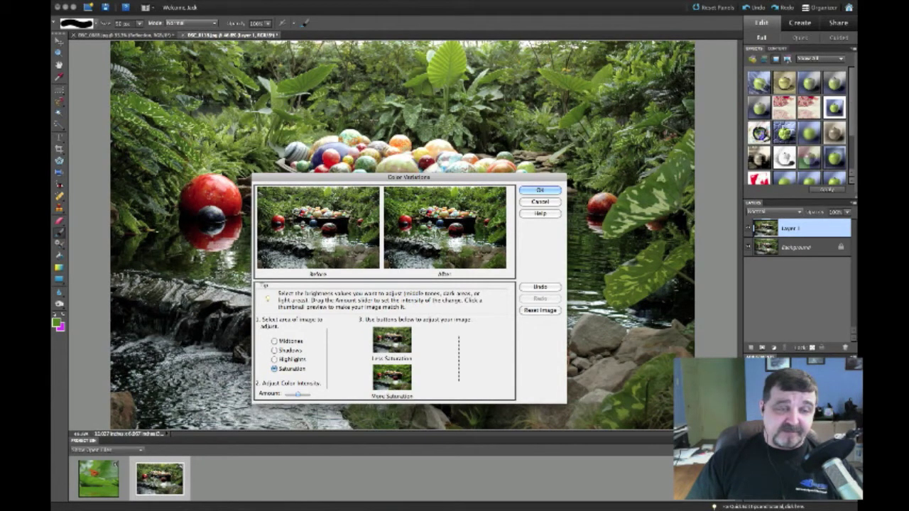
Try the midtones' color intensity amount at its maximum and at a low setting, and return it to the middle
{"action": "left_click", "coordinate": [275, 341]}
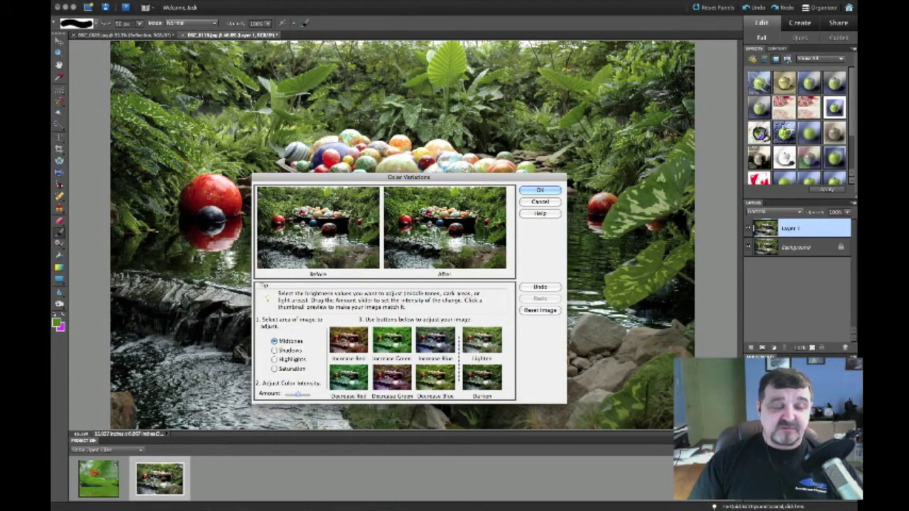
{"action": "left_click_drag", "start_coordinate": [297, 395], "coordinate": [308, 395]}
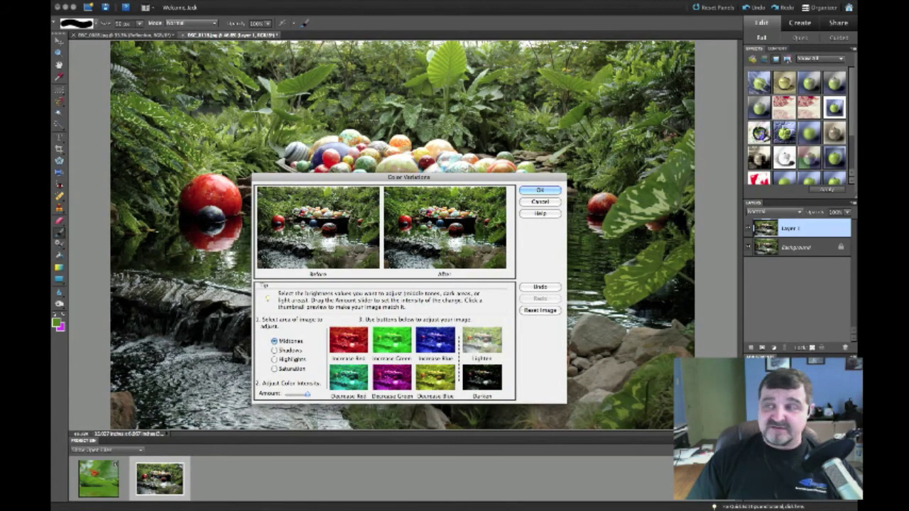
{"action": "left_click_drag", "start_coordinate": [307, 394], "coordinate": [291, 394]}
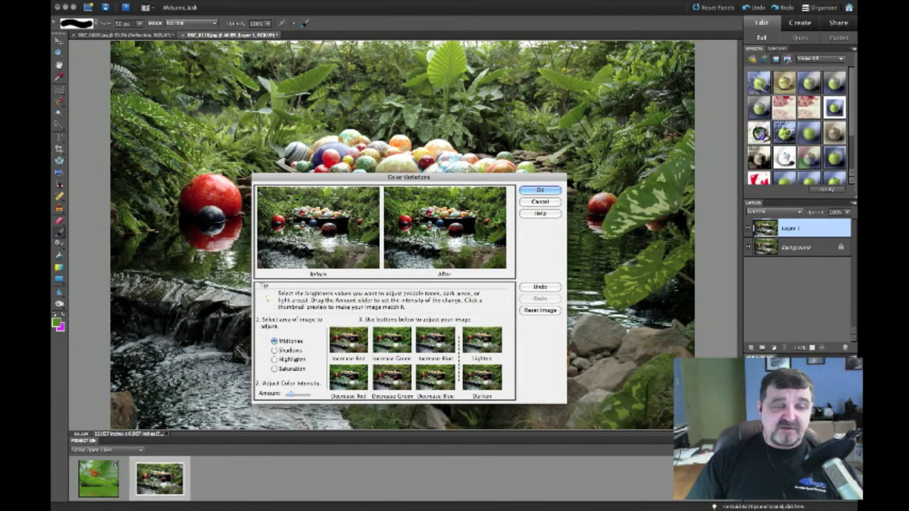
{"action": "left_click_drag", "start_coordinate": [289, 395], "coordinate": [290, 395]}
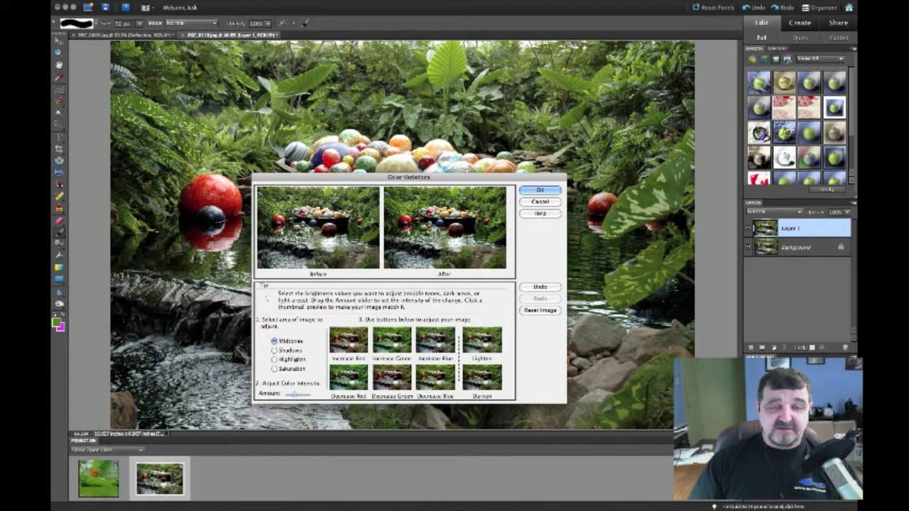
{"action": "left_click_drag", "start_coordinate": [290, 395], "coordinate": [298, 394]}
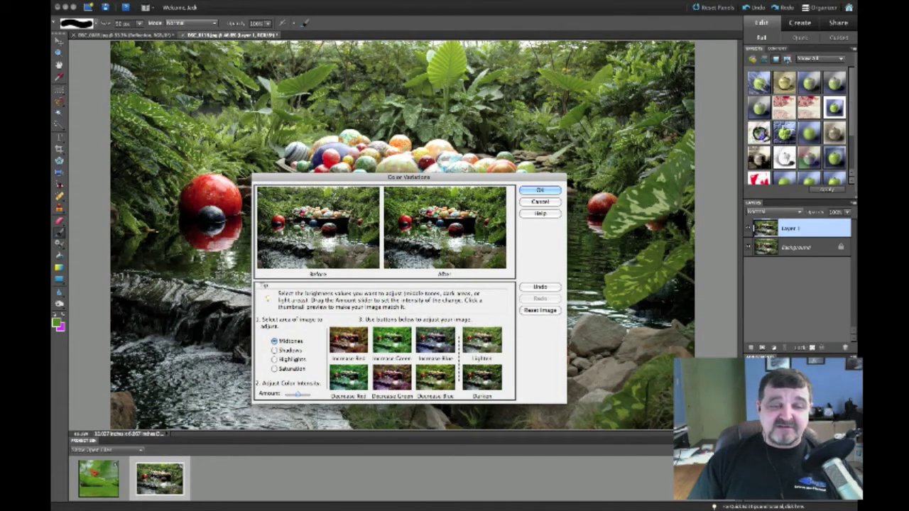
Apply Color Variations with increased green in the midtones, and undo the adjustment on the photo
{"action": "left_click", "coordinate": [391, 339]}
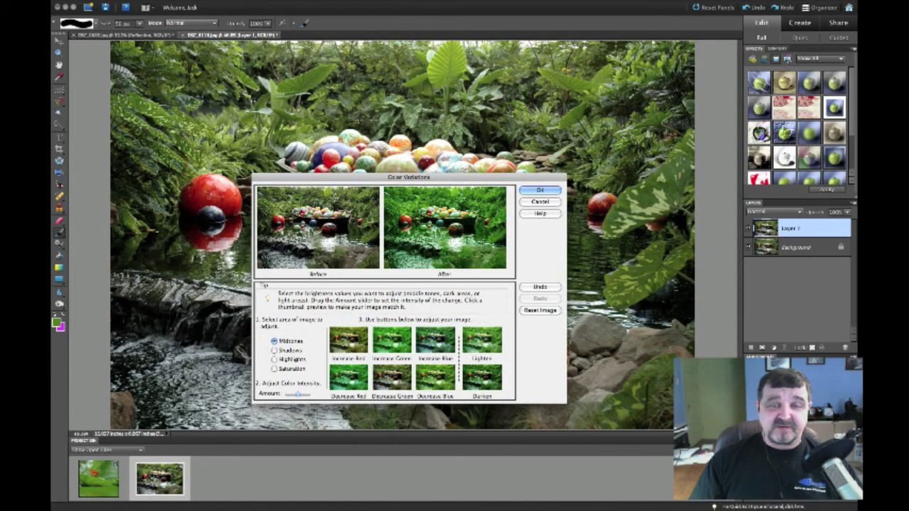
{"action": "key", "text": "Return"}
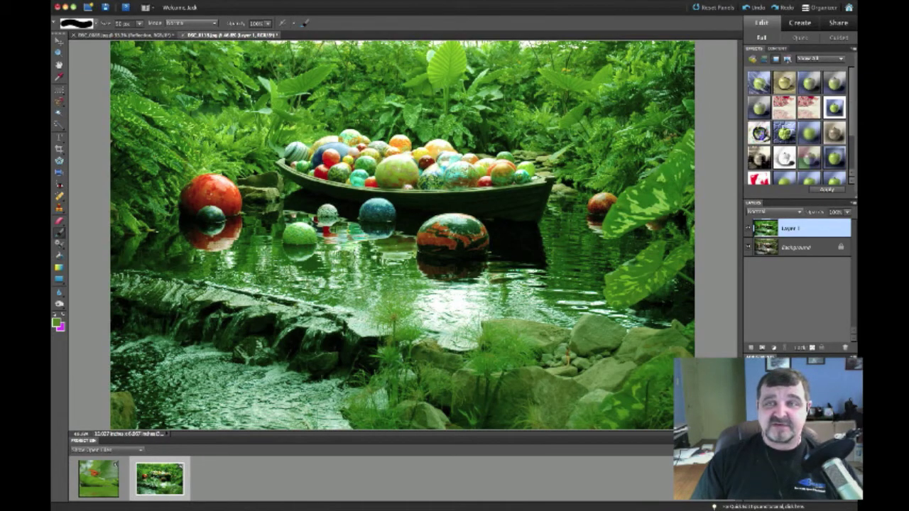
{"action": "key", "text": "ctrl+z"}
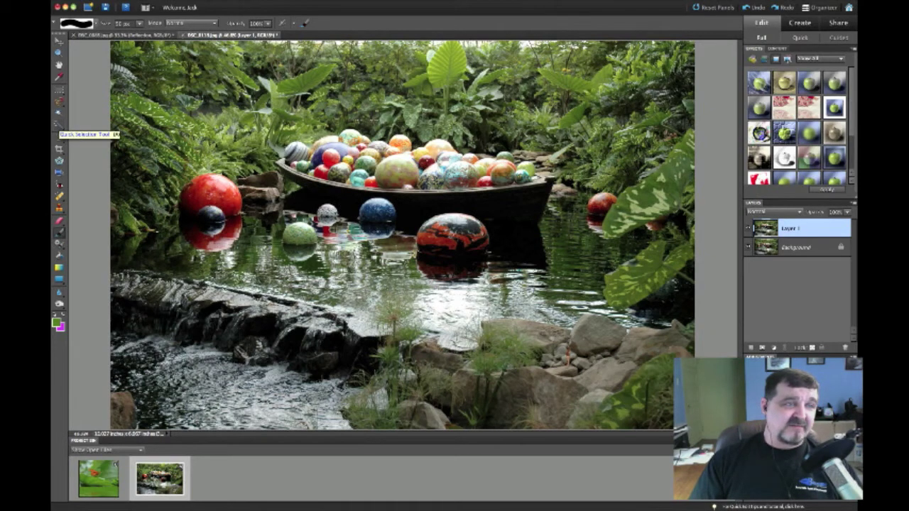
Select the green foliage around the boat with the Quick Selection tool and open Hue/Saturation for it
{"action": "left_click", "coordinate": [59, 125]}
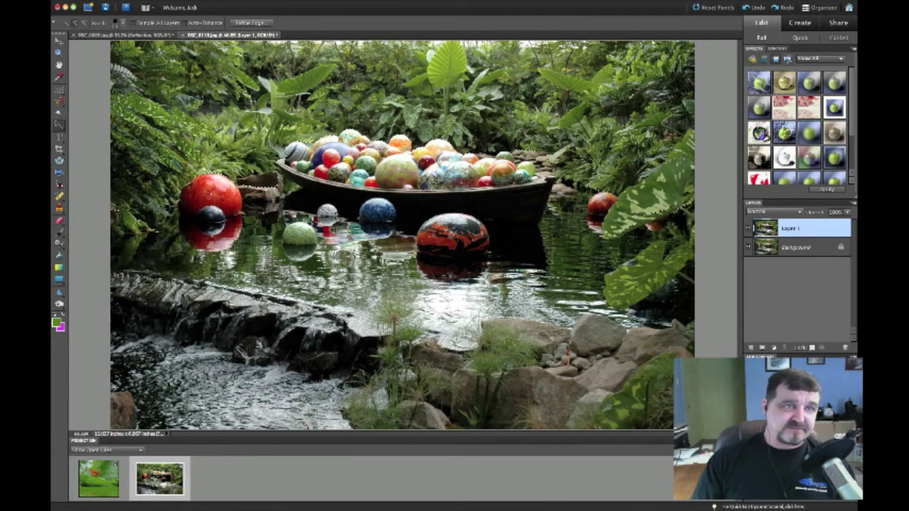
{"action": "left_click", "coordinate": [135, 0]}
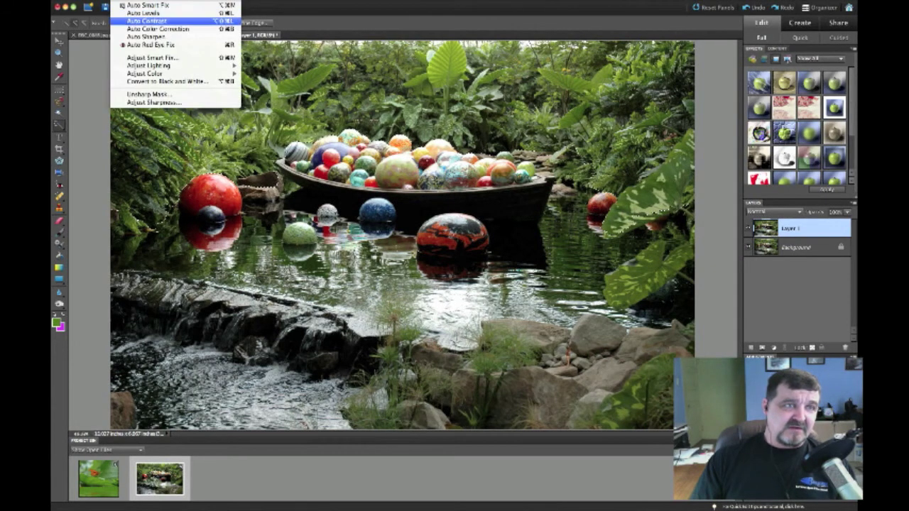
{"action": "mouse_move", "coordinate": [178, 73]}
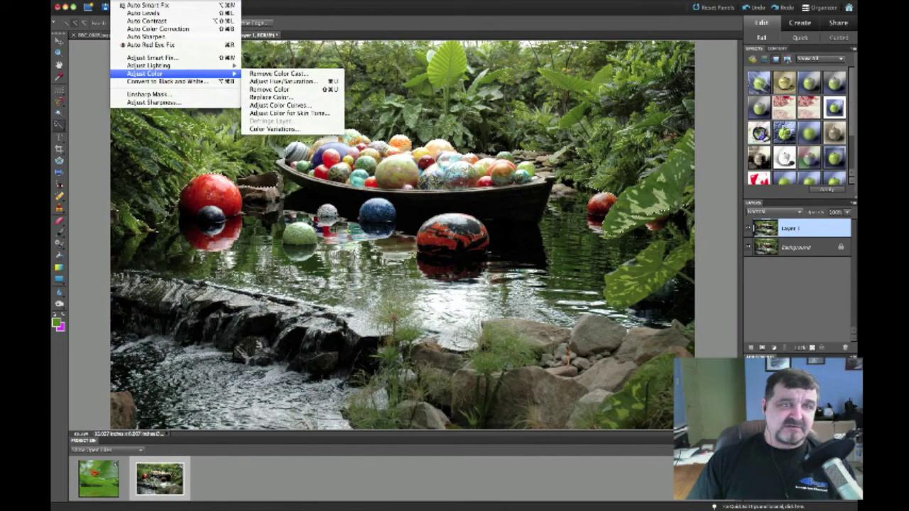
{"action": "left_click", "coordinate": [281, 81]}
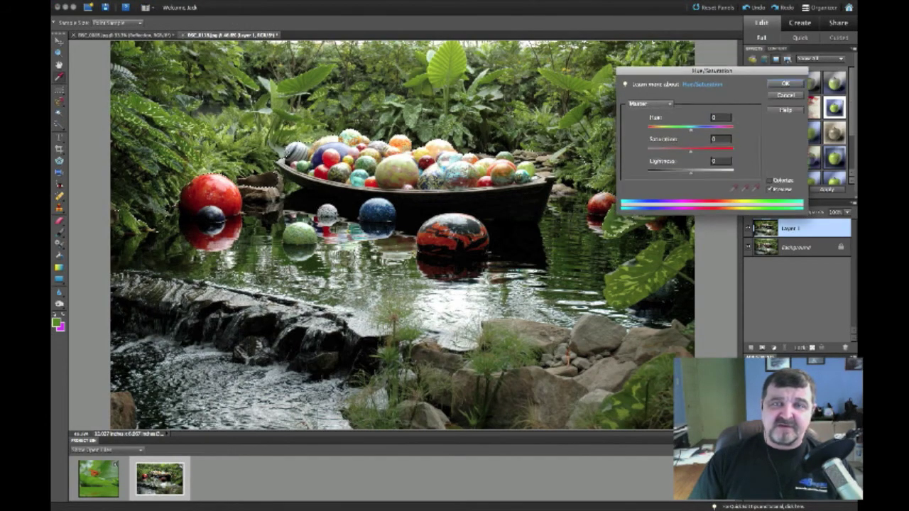
{"action": "left_click_drag", "start_coordinate": [713, 62], "coordinate": [389, 175]}
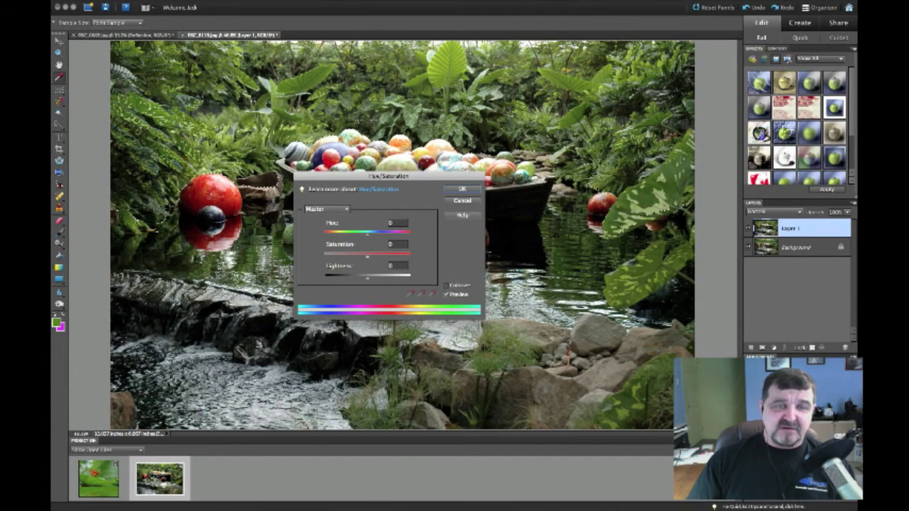
Set the selected foliage's hue to +20 and saturation to +41
{"action": "mouse_move", "coordinate": [368, 234]}
{"action": "left_mouse_down"}
{"action": "mouse_move", "coordinate": [395, 234]}
{"action": "mouse_move", "coordinate": [371, 234]}
{"action": "left_mouse_up"}
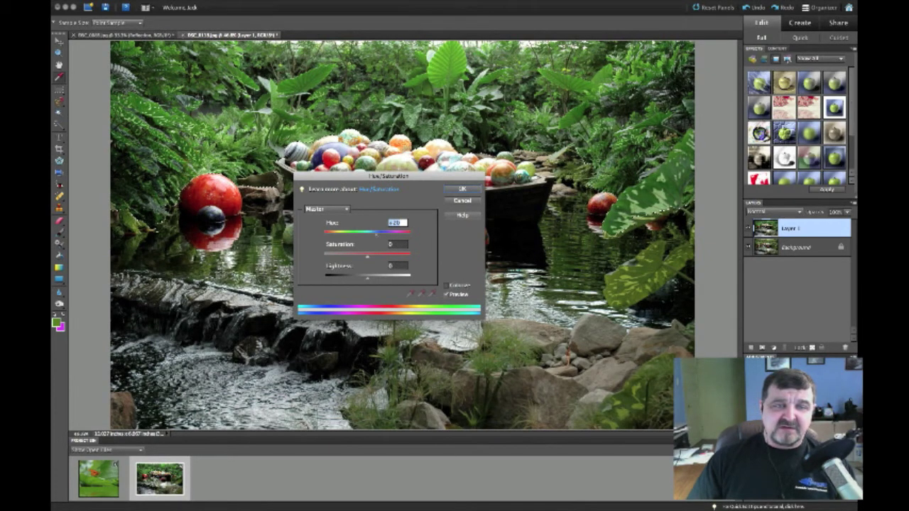
{"action": "type", "text": "8"}
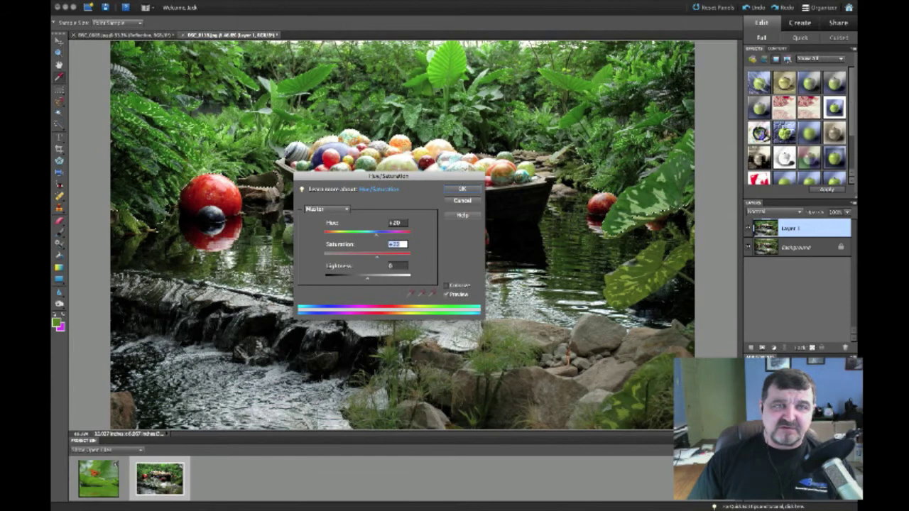
{"action": "key", "text": "Down"}
{"action": "key", "text": "Down"}
{"action": "key", "text": "Down"}
{"action": "key", "text": "Down"}
{"action": "key", "text": "Down"}
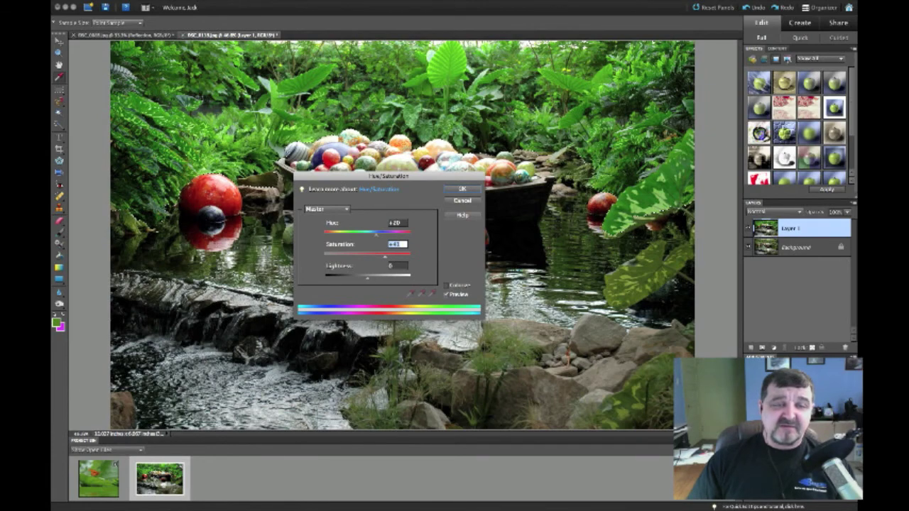
Try a brighter and a darker lightness for the foliage, settle on +2, and apply the Hue/Saturation adjustment
{"action": "key", "text": "Tab"}
{"action": "type", "text": "22"}
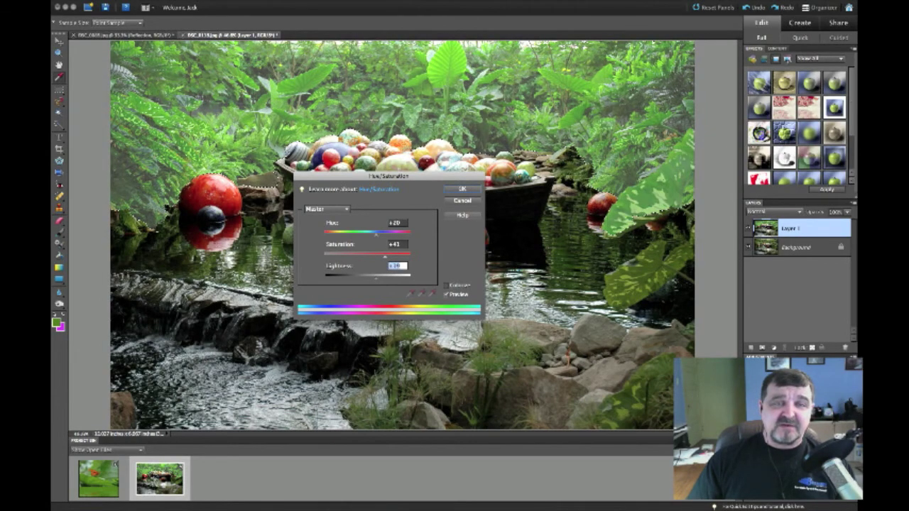
{"action": "key", "text": "Down"}
{"action": "key", "text": "Down"}
{"action": "key", "text": "Down"}
{"action": "key", "text": "Down"}
{"action": "key", "text": "Down"}
{"action": "key", "text": "Down"}
{"action": "key", "text": "Down"}
{"action": "key", "text": "Down"}
{"action": "key", "text": "Down"}
{"action": "key", "text": "Down"}
{"action": "key", "text": "Down"}
{"action": "key", "text": "Down"}
{"action": "key", "text": "Down"}
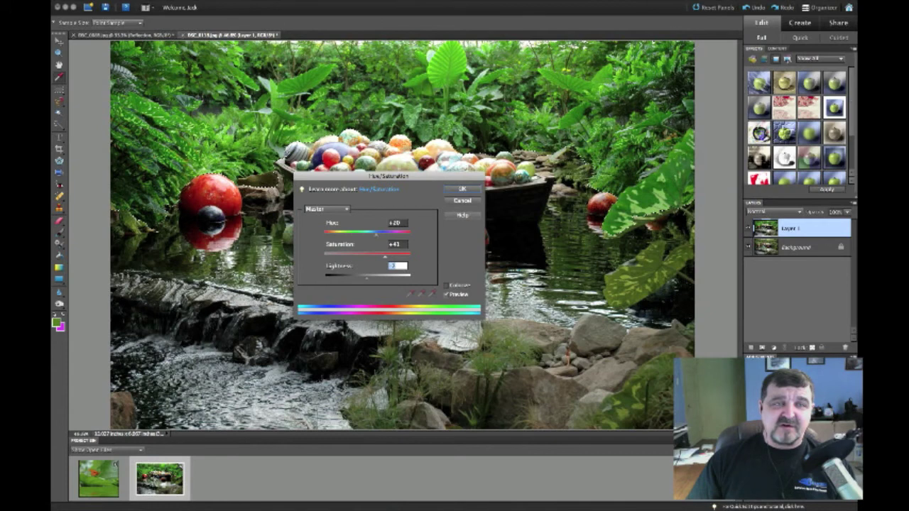
{"action": "key", "text": "Up"}
{"action": "key", "text": "Up"}
{"action": "key", "text": "Up"}
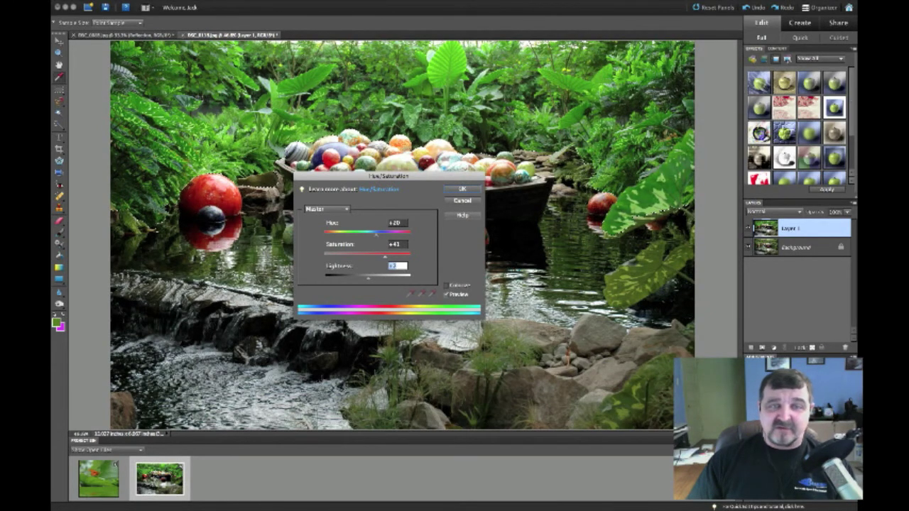
{"action": "key", "text": "Return"}
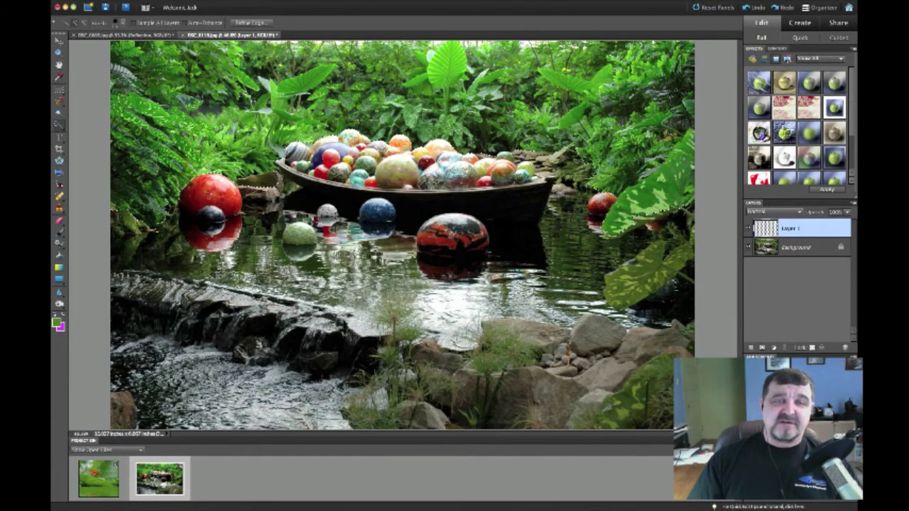
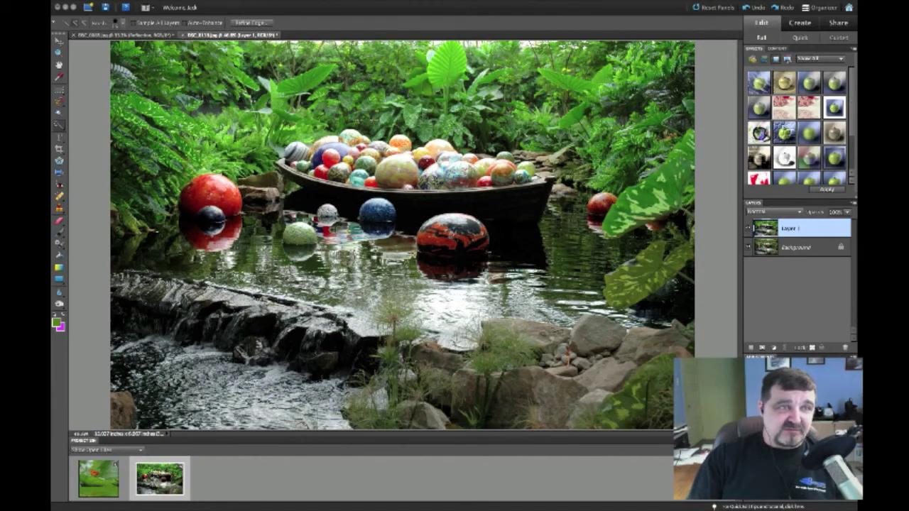
Glance at the butterfly photo, return to the boat photo and deselect its foliage selection
{"action": "key", "text": "ctrl+Tab"}
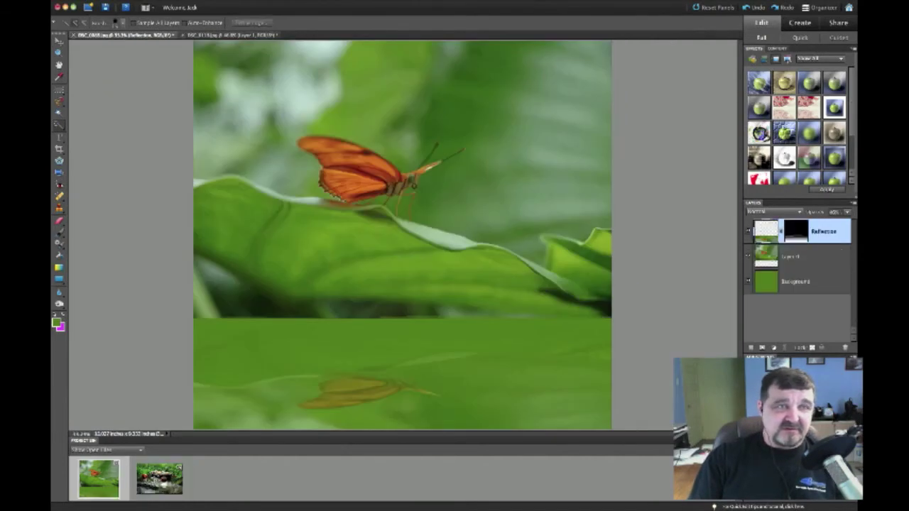
{"action": "key", "text": "ctrl+Tab"}
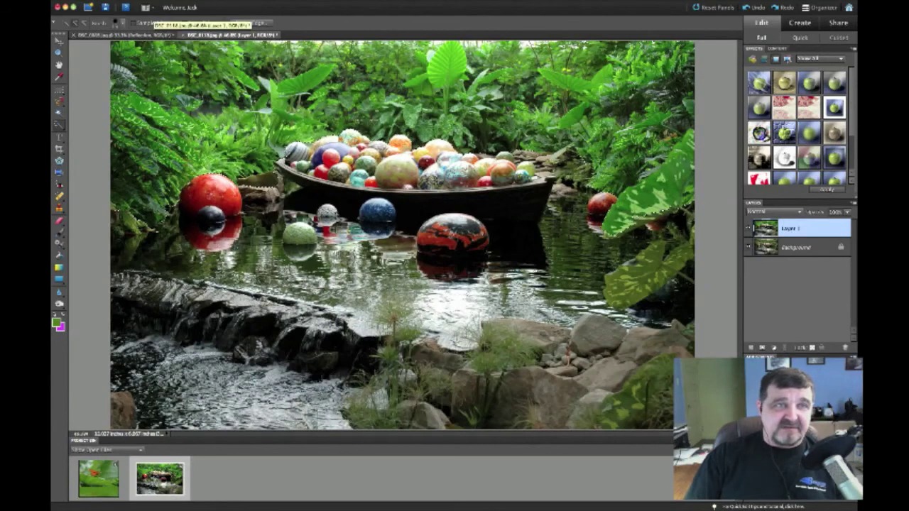
{"action": "left_click", "coordinate": [176, 2]}
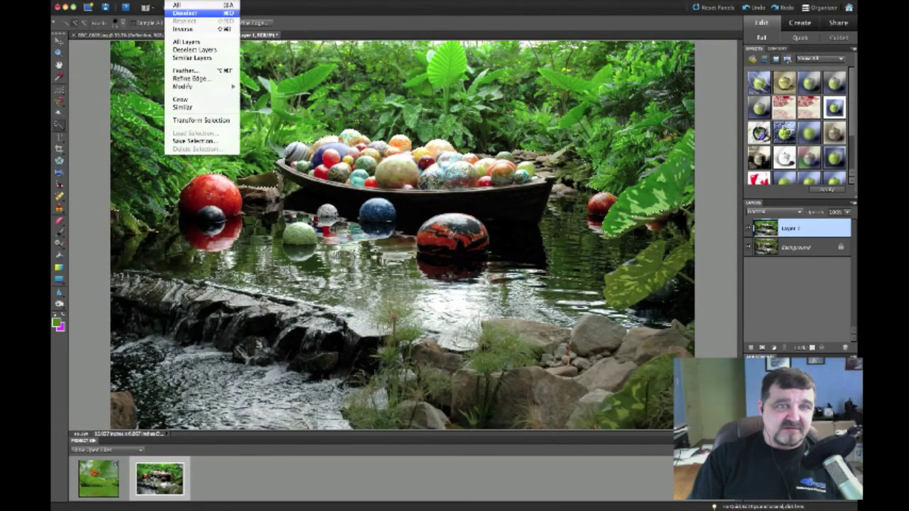
{"action": "left_click", "coordinate": [176, 5]}
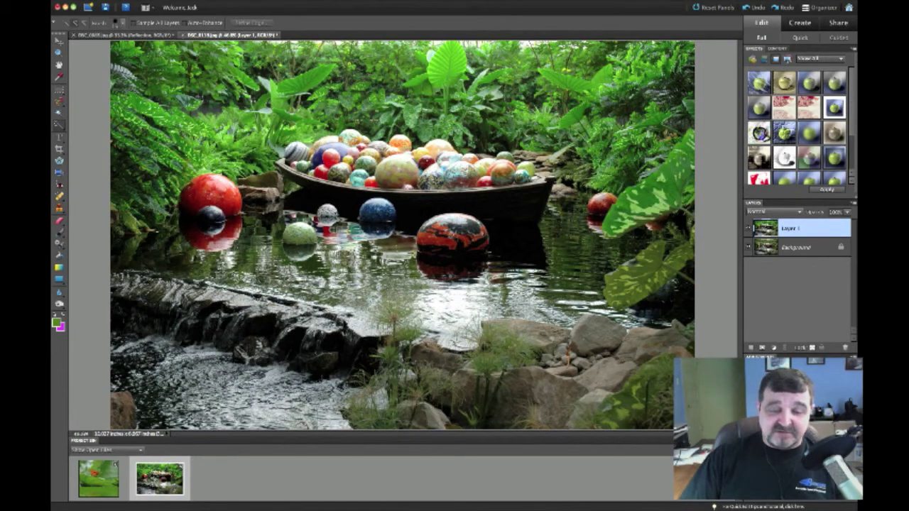
Switch to iPhoto and open the second album in the Columbus Zoo folder
{"action": "key", "text": "super+Tab"}
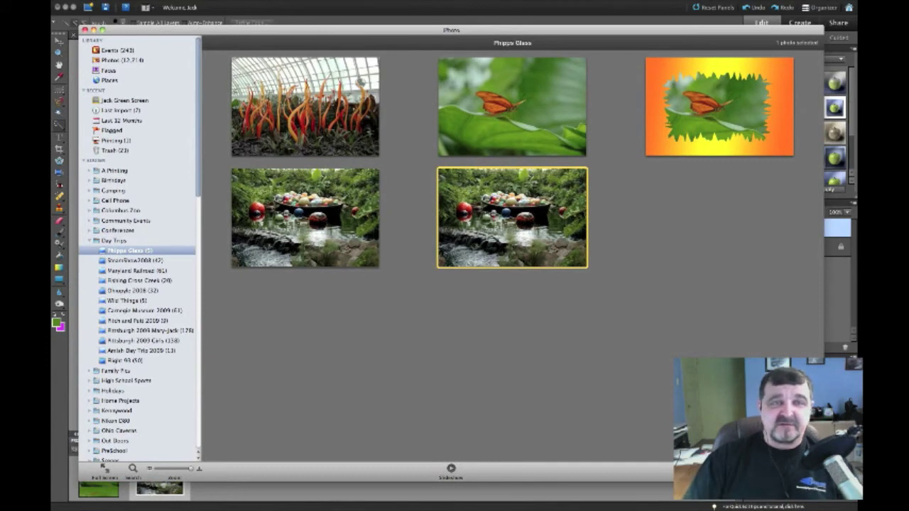
{"action": "left_click", "coordinate": [361, 82]}
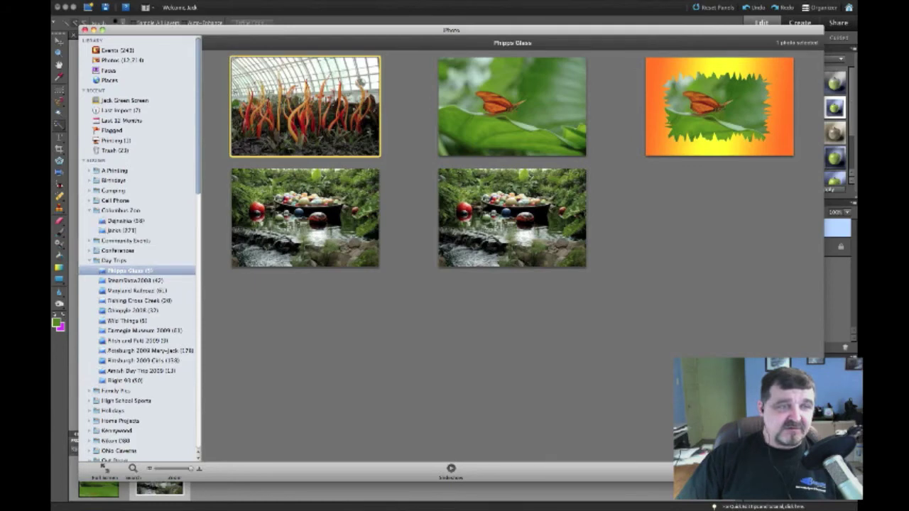
{"action": "left_click", "coordinate": [123, 231]}
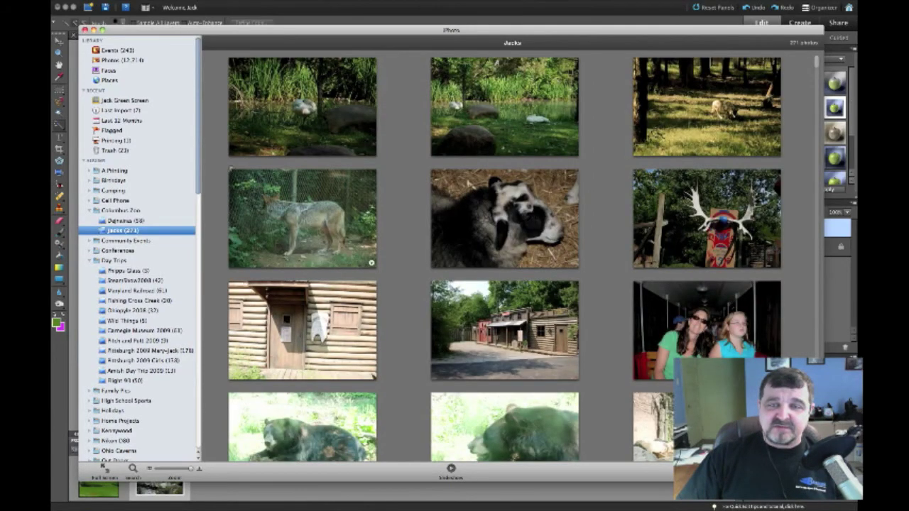
Find the dark zoo photo of the woman in the green shirt and open it in the external editor
{"action": "scroll", "coordinate": [302, 227], "scroll_direction": "down", "scroll_amount": 10}
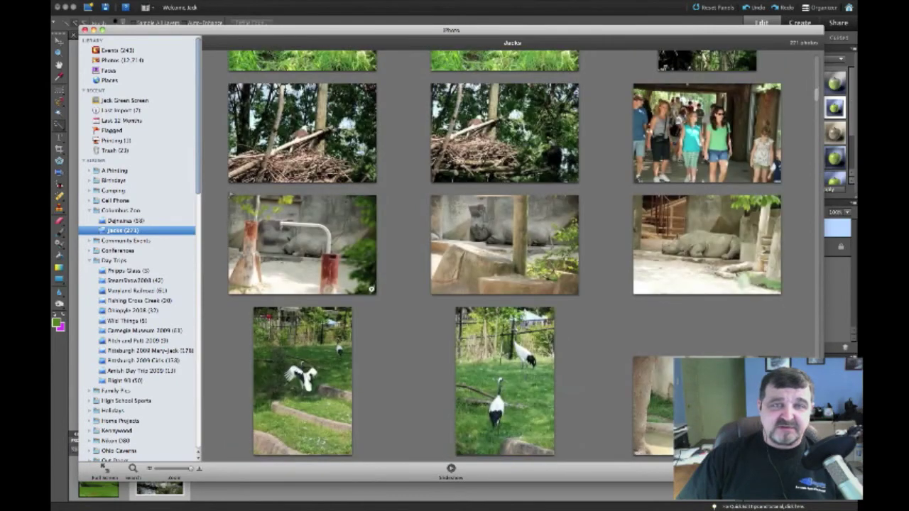
{"action": "scroll", "coordinate": [508, 256], "scroll_direction": "down", "scroll_amount": 5}
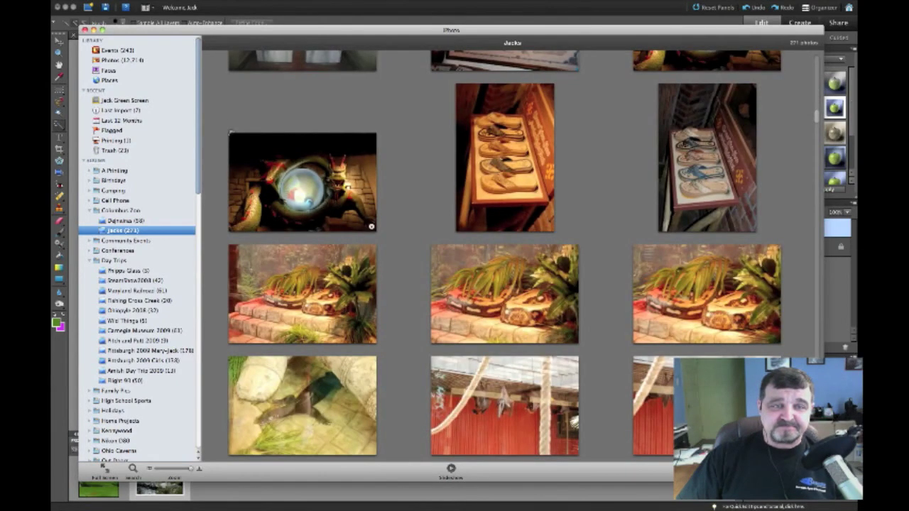
{"action": "scroll", "coordinate": [230, 133], "scroll_direction": "down", "scroll_amount": 5}
{"action": "scroll", "coordinate": [230, 132], "scroll_direction": "down", "scroll_amount": 5}
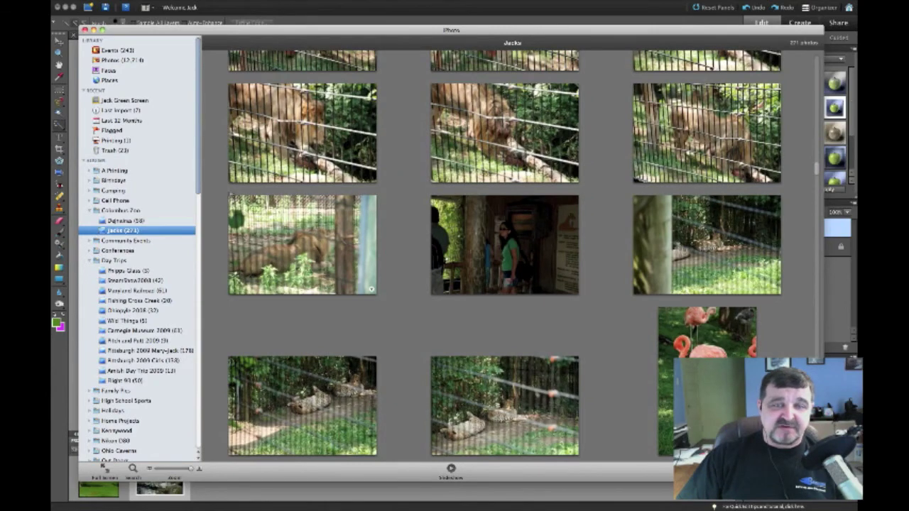
{"action": "scroll", "coordinate": [231, 132], "scroll_direction": "down", "scroll_amount": 5}
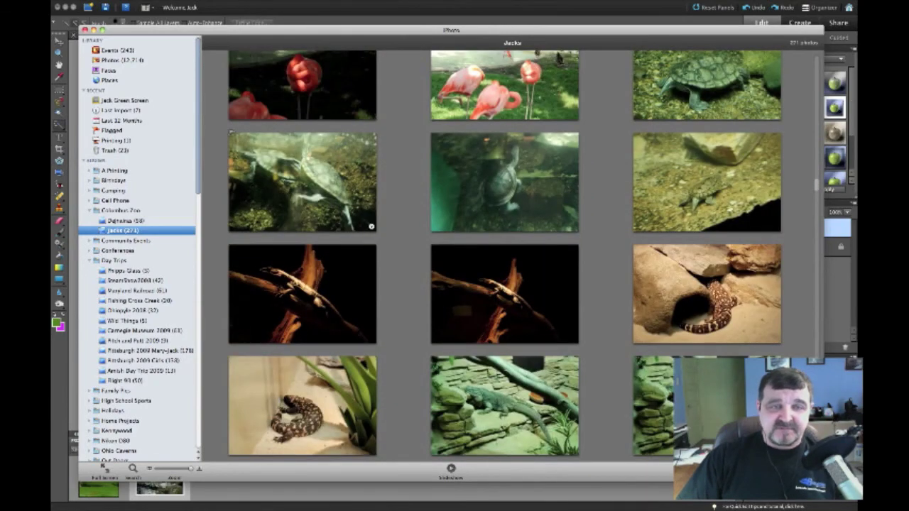
{"action": "scroll", "coordinate": [230, 133], "scroll_direction": "up", "scroll_amount": 10}
{"action": "scroll", "coordinate": [231, 132], "scroll_direction": "down", "scroll_amount": 10}
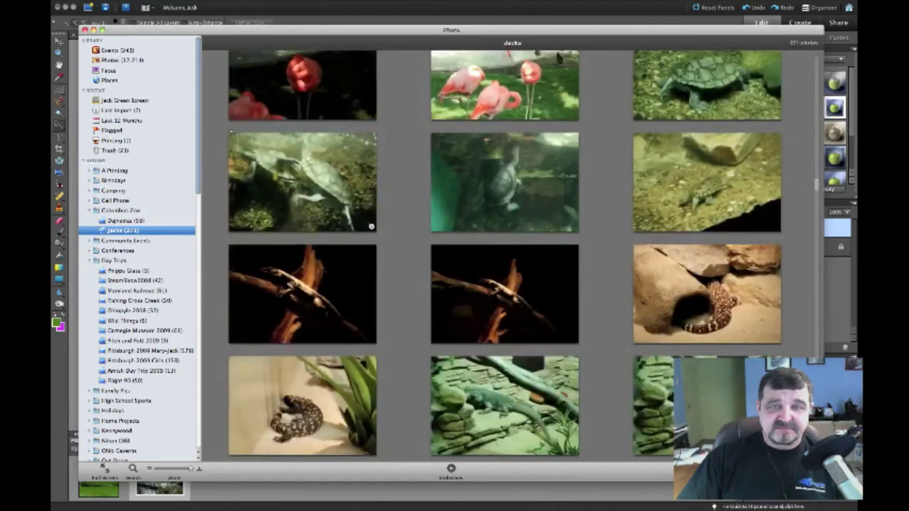
{"action": "scroll", "coordinate": [230, 132], "scroll_direction": "up", "scroll_amount": 5}
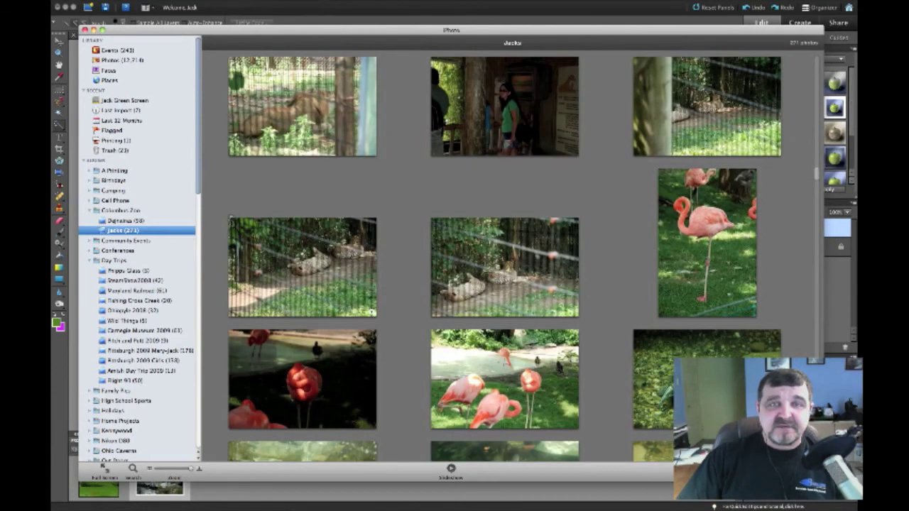
{"action": "left_click", "coordinate": [505, 106]}
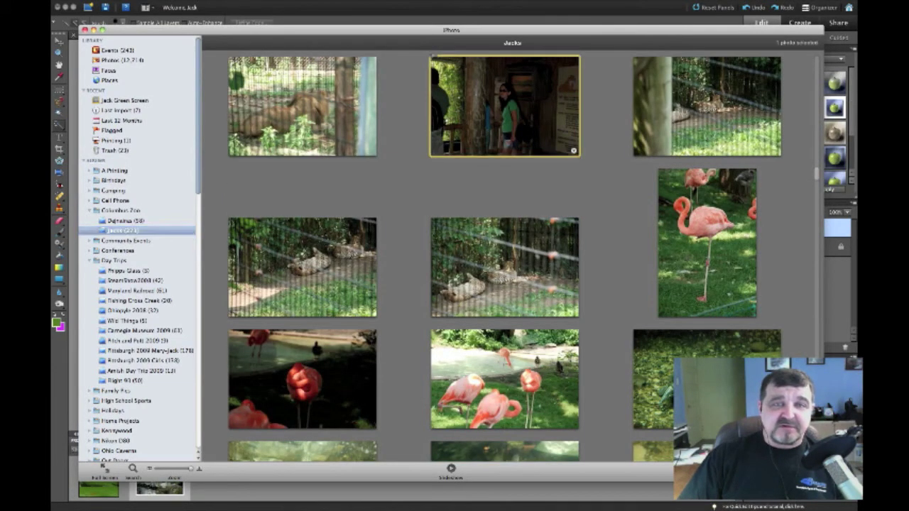
{"action": "right_click", "coordinate": [473, 126]}
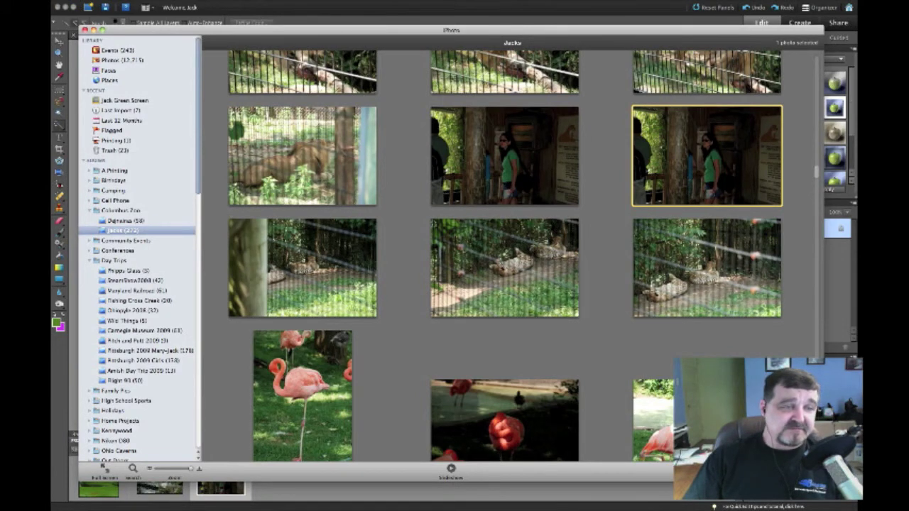
Open the orange glass sculpture photo from the Phipps Glass album in the external editor
{"action": "left_click", "coordinate": [127, 270]}
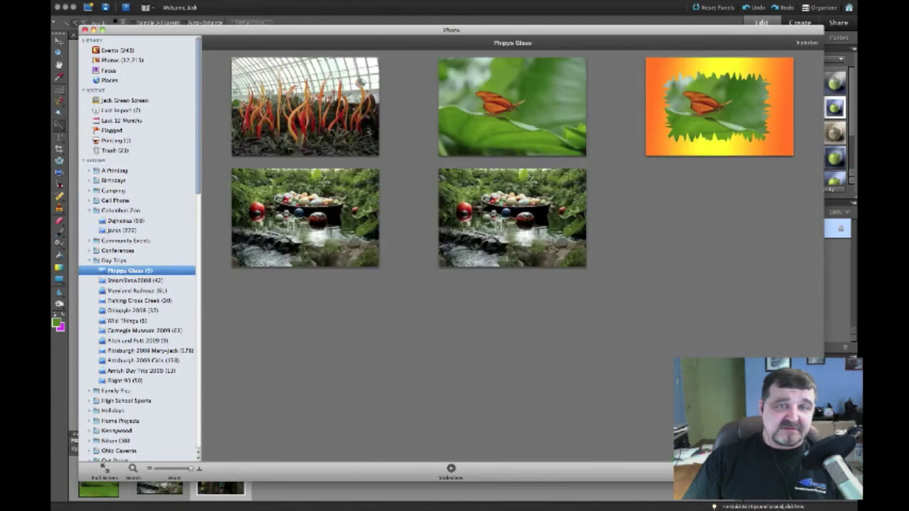
{"action": "left_click", "coordinate": [284, 114]}
{"action": "right_click", "coordinate": [284, 114]}
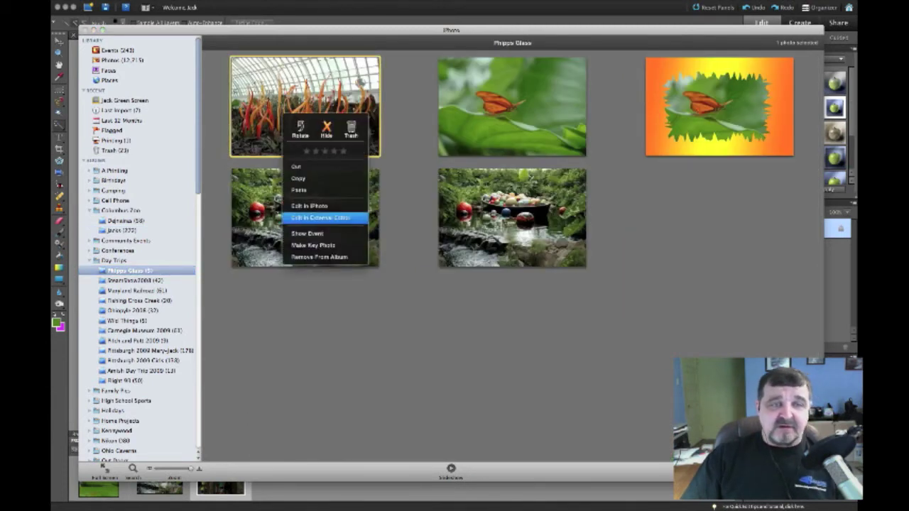
{"action": "left_click", "coordinate": [322, 217]}
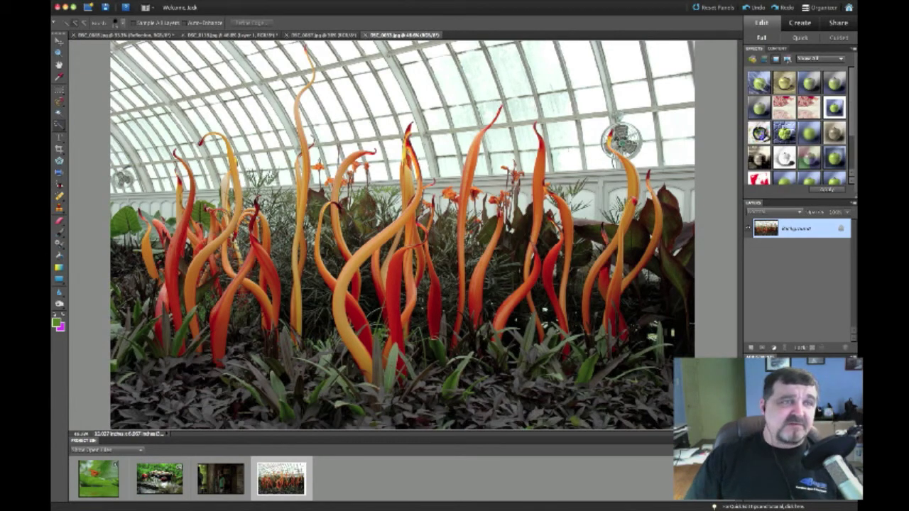
Copy the entire glass sculpture photo and paste it as a new layer into the dark zoo photo
{"action": "left_click", "coordinate": [176, 2]}
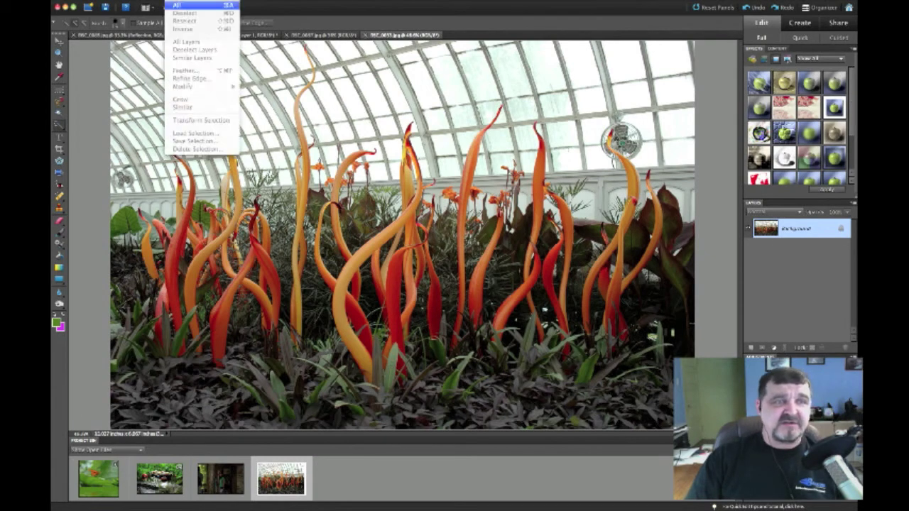
{"action": "left_click", "coordinate": [177, 5]}
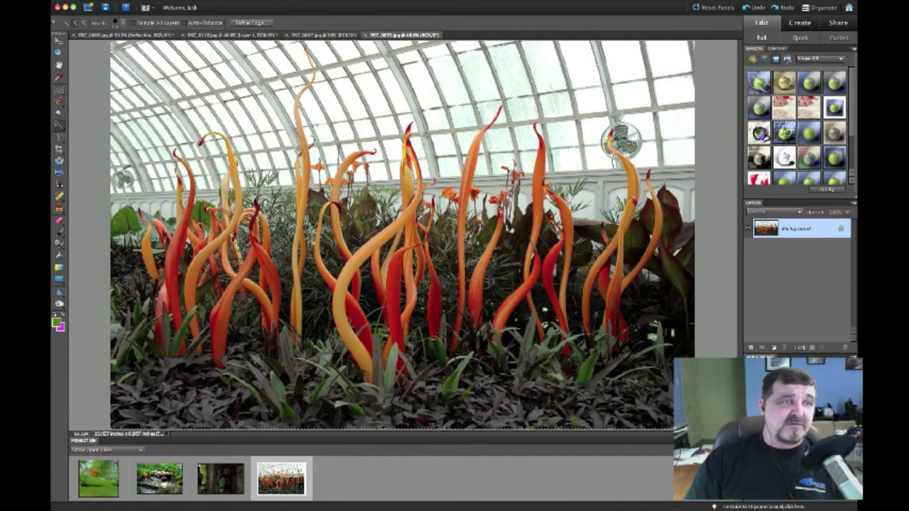
{"action": "left_click", "coordinate": [86, 2]}
{"action": "left_click", "coordinate": [90, 42]}
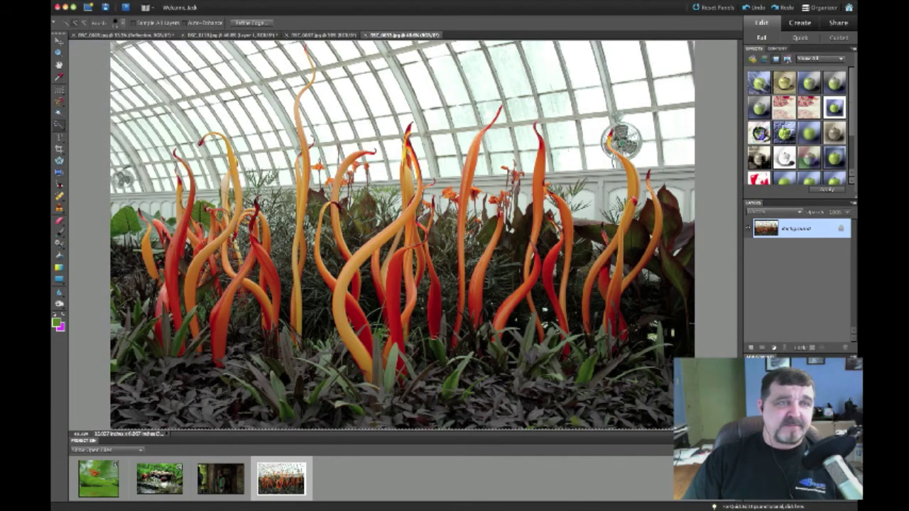
{"action": "left_click", "coordinate": [316, 34]}
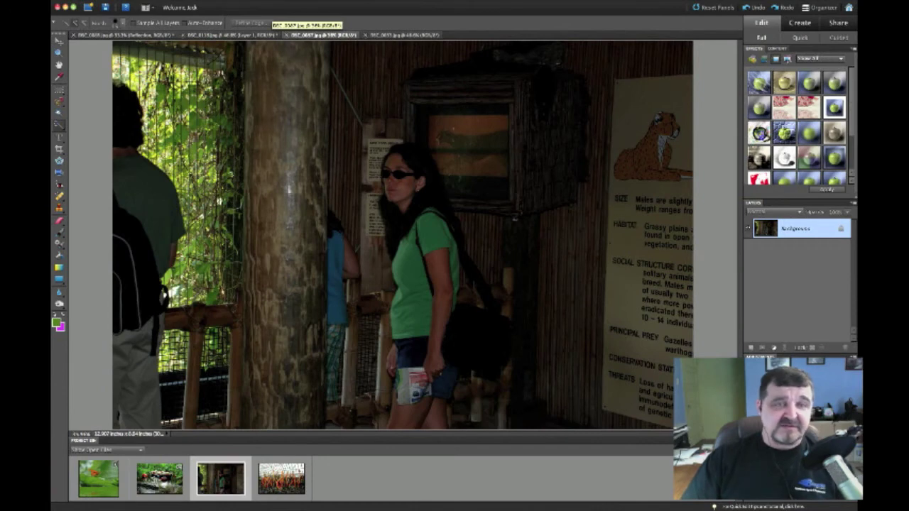
{"action": "left_click", "coordinate": [79, 0]}
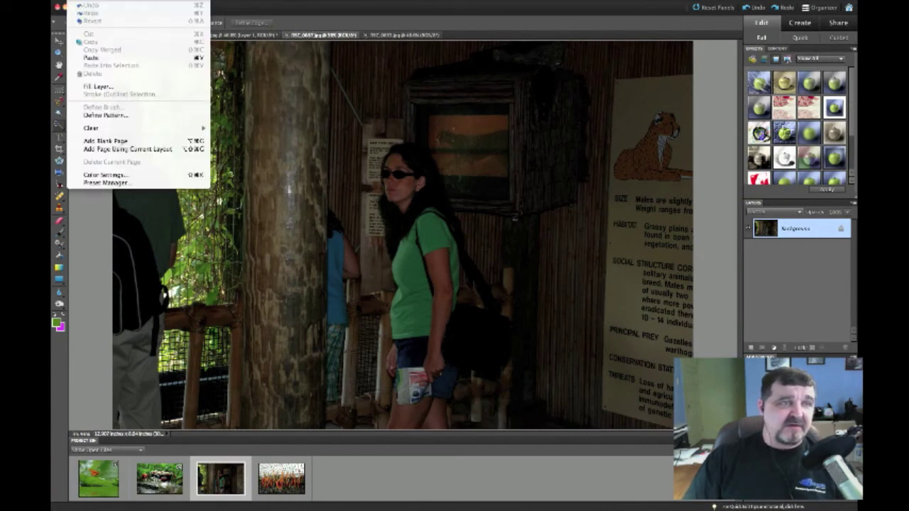
{"action": "left_click", "coordinate": [91, 58]}
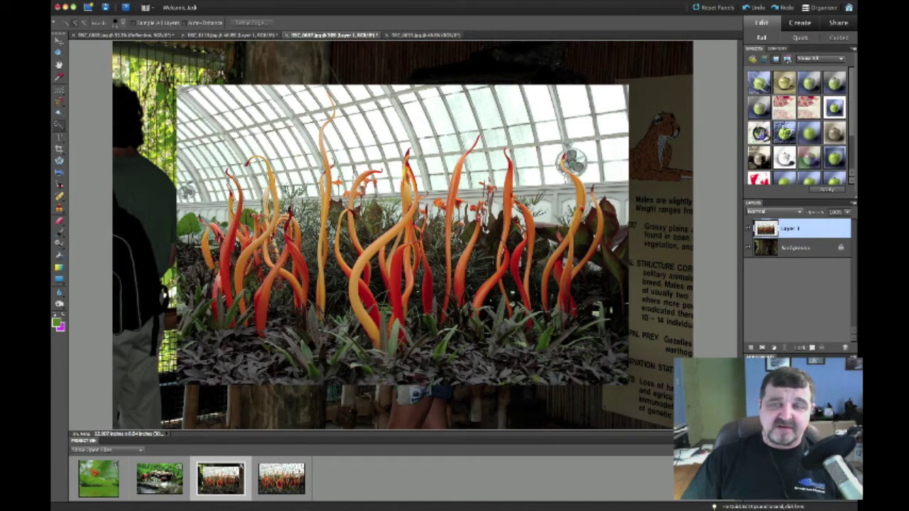
Duplicate the zoo photo's Background layer
{"action": "left_click", "coordinate": [796, 247]}
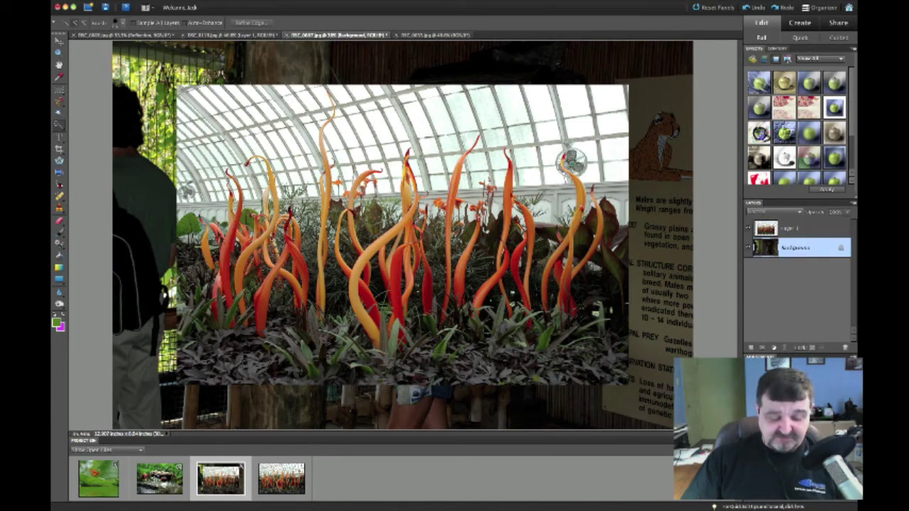
{"action": "key", "text": "super+j"}
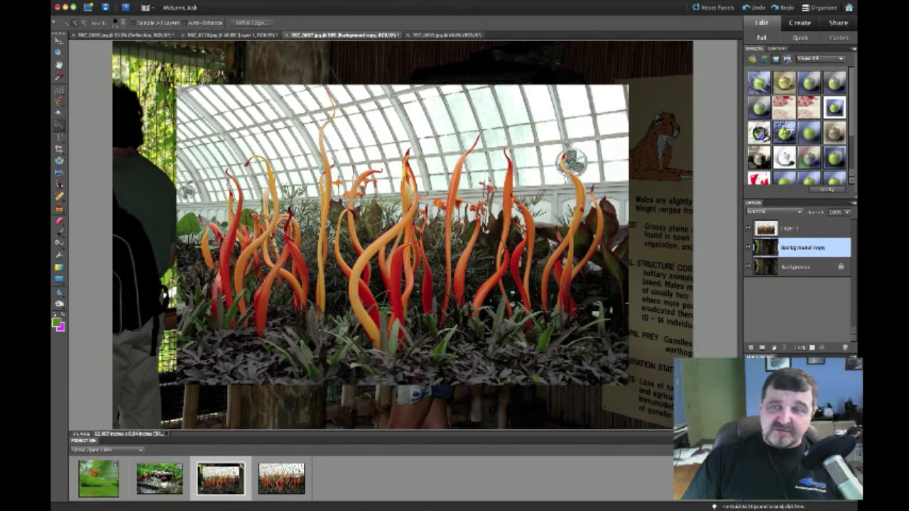
Scale the pasted glass sculpture layer proportionally to about 129.4% so it covers the whole canvas
{"action": "left_click", "coordinate": [810, 228]}
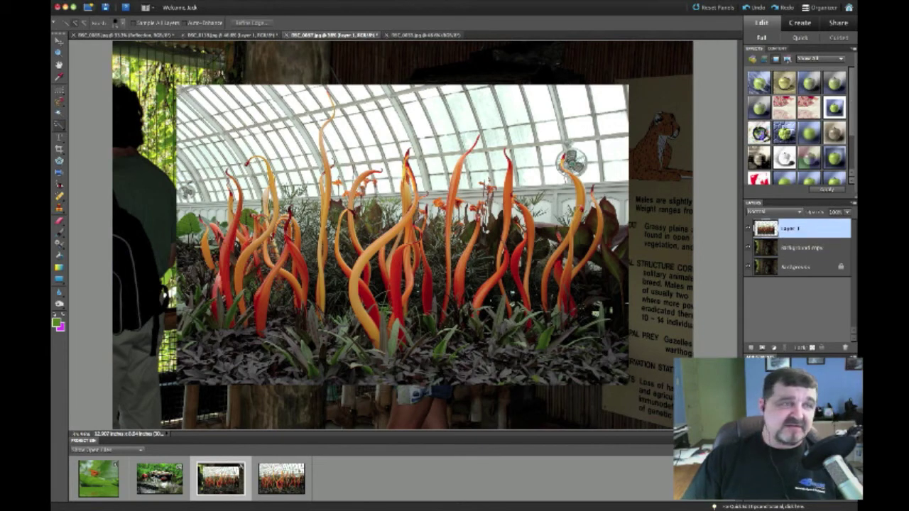
{"action": "key", "text": "ctrl+t"}
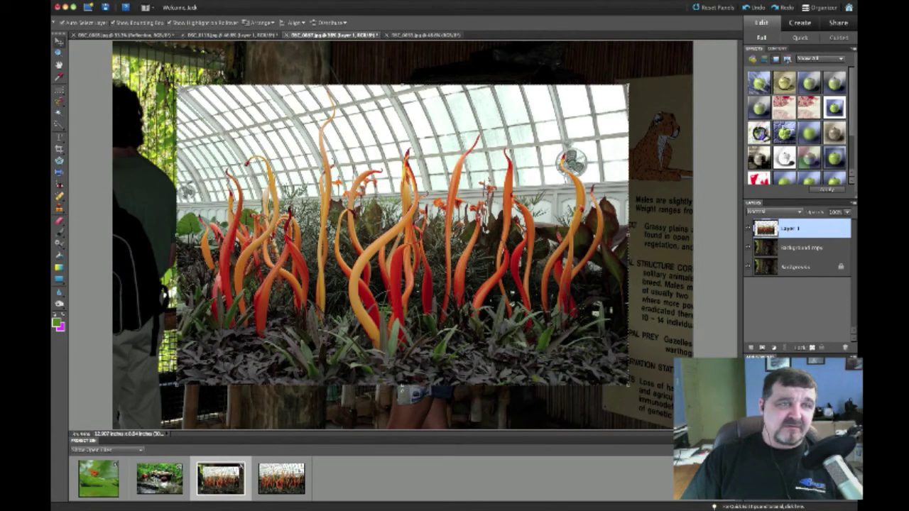
{"action": "left_click_drag", "start_coordinate": [177, 85], "coordinate": [109, 39]}
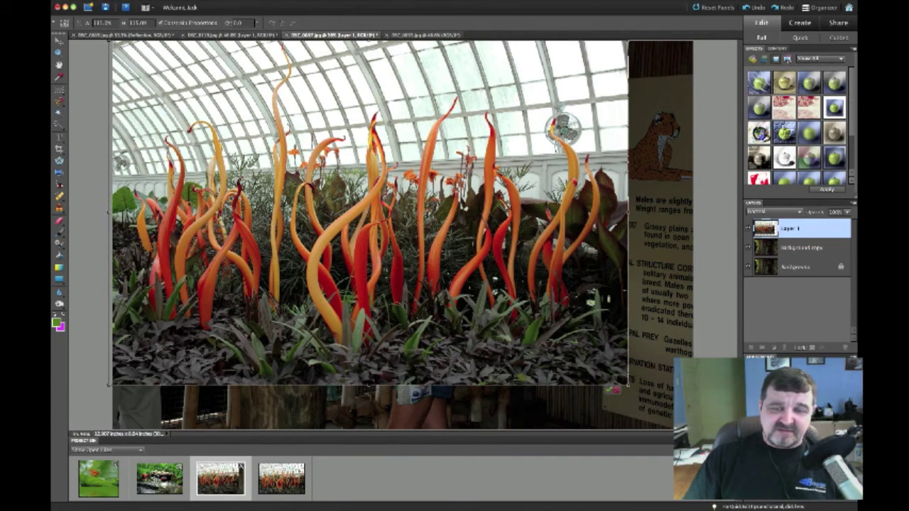
{"action": "left_click_drag", "start_coordinate": [628, 385], "coordinate": [694, 429]}
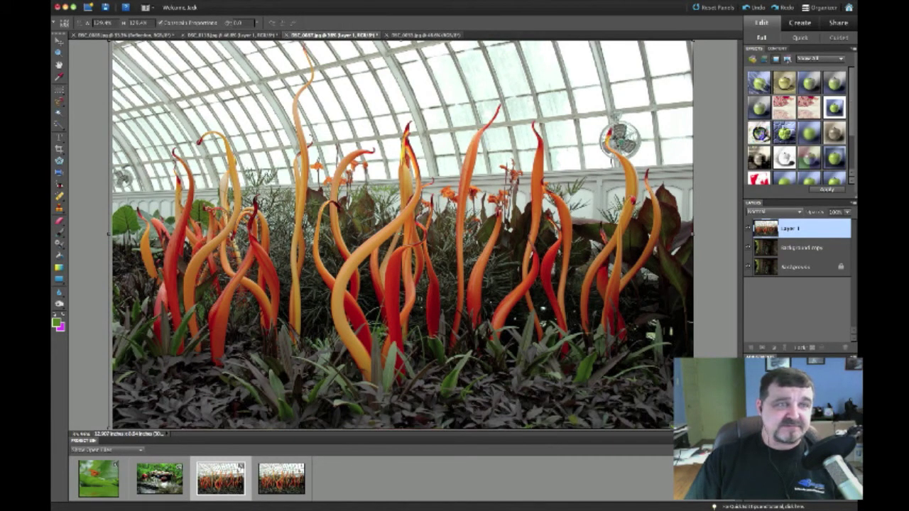
{"action": "key", "text": "Return"}
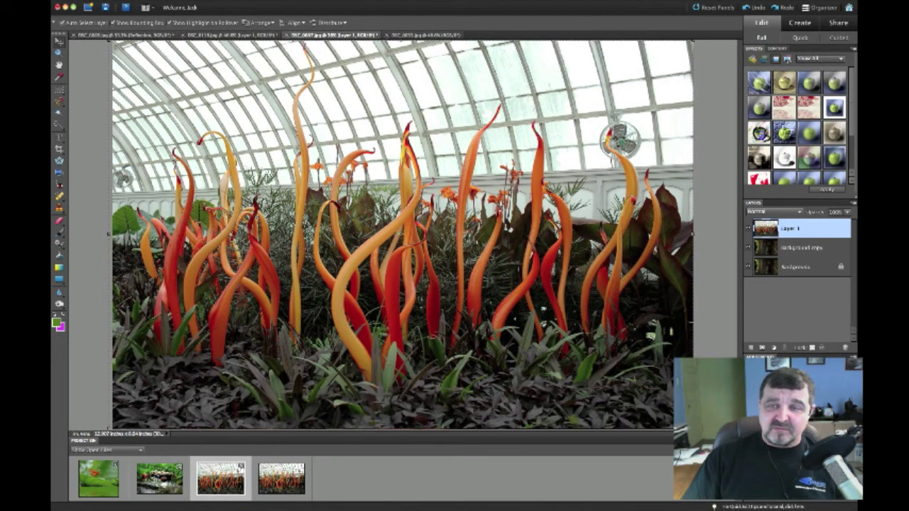
Add a Levels adjustment layer above the glass sculpture layer and delete the adjustment's layer mask
{"action": "left_click", "coordinate": [767, 247]}
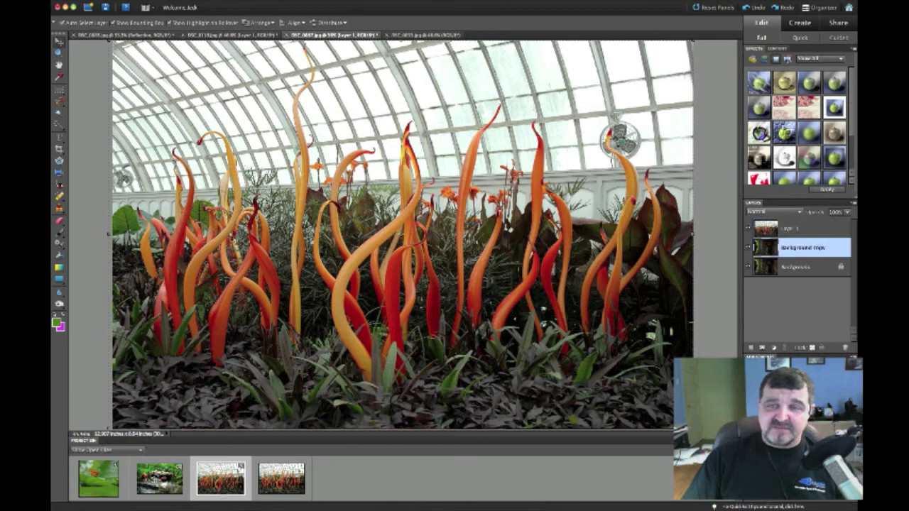
{"action": "left_click", "coordinate": [767, 228]}
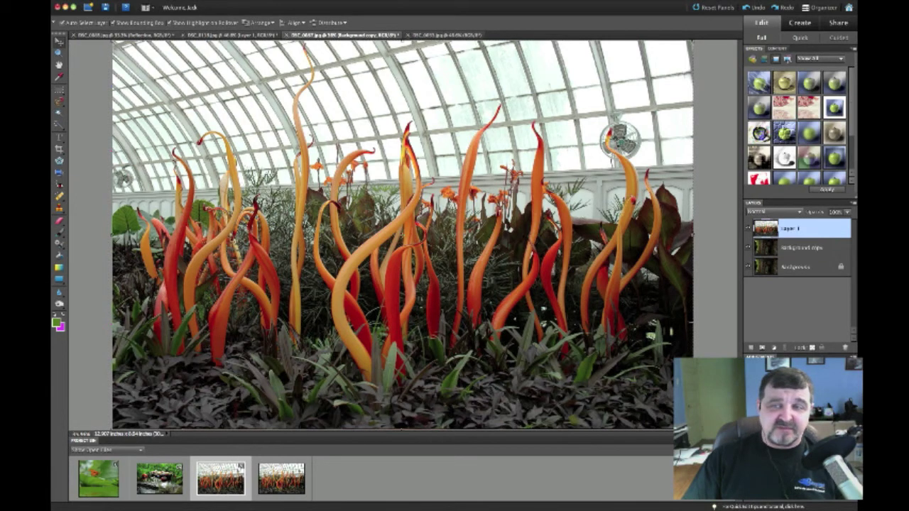
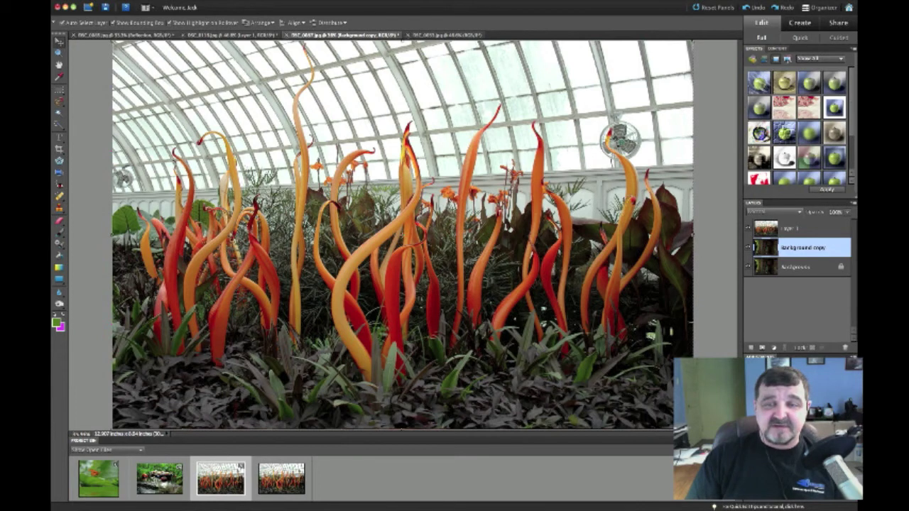
{"action": "left_click", "coordinate": [766, 229]}
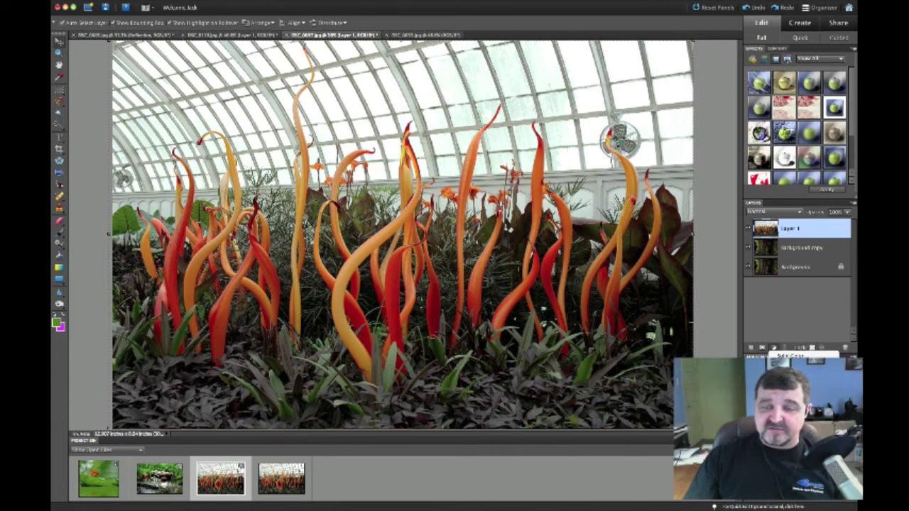
{"action": "left_click", "coordinate": [792, 395]}
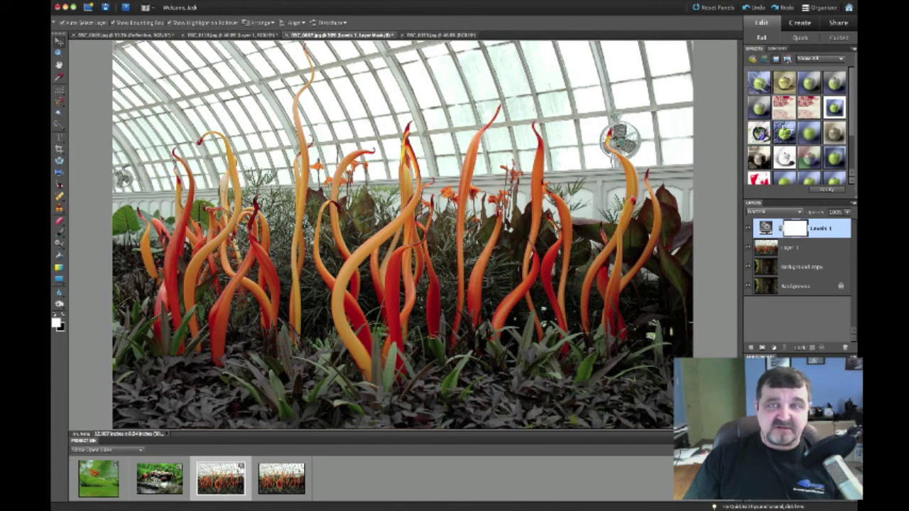
{"action": "right_click", "coordinate": [795, 226]}
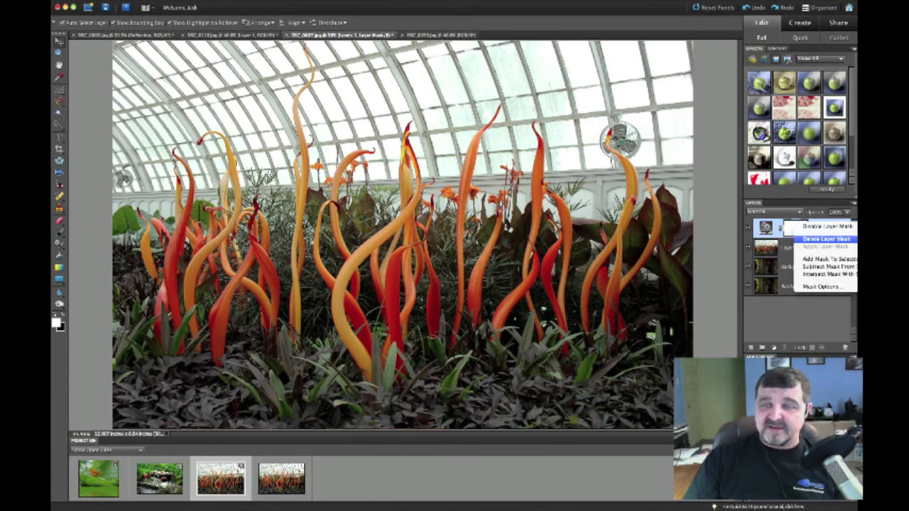
{"action": "left_click", "coordinate": [826, 239]}
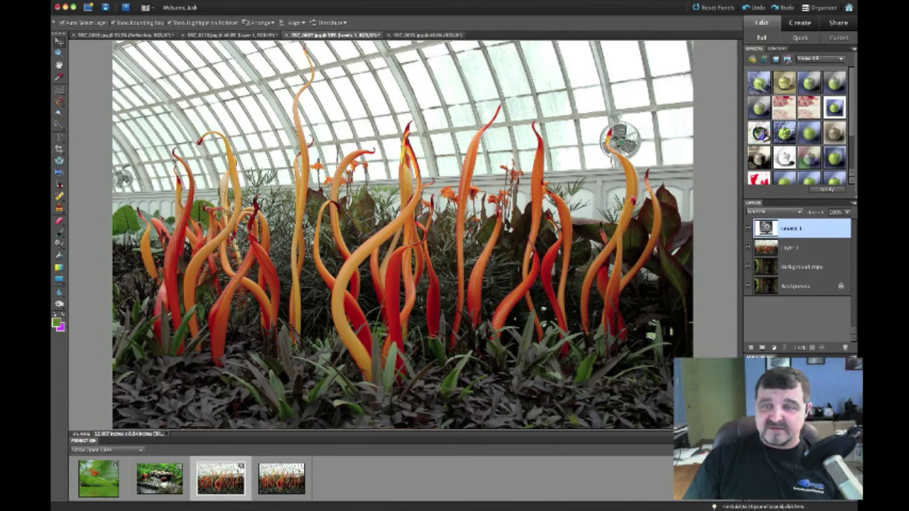
Delete the Levels adjustment layer above the glass sculpture layer
{"action": "right_click", "coordinate": [795, 228]}
{"action": "left_click", "coordinate": [824, 256]}
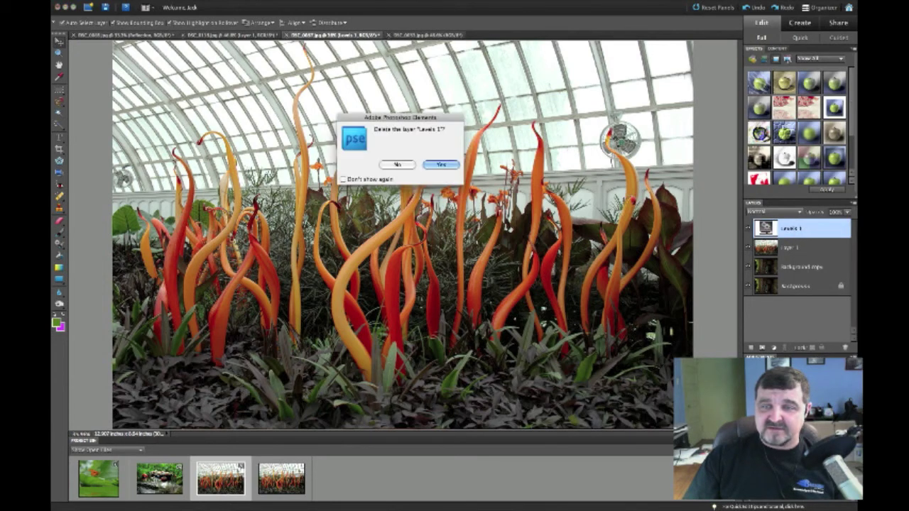
{"action": "key", "text": "Return"}
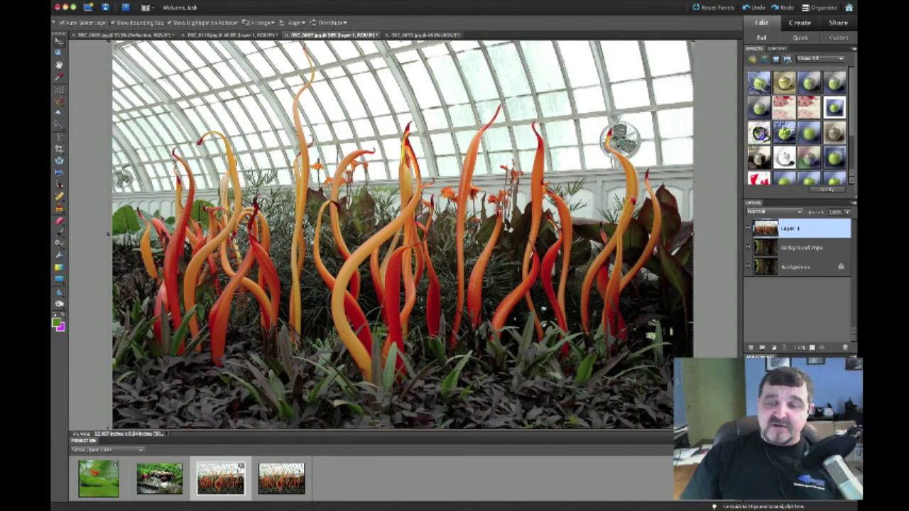
Add a layer mask to the glass sculpture layer, ready the Brush tool with black, and briefly hide the layer to locate the woman beneath
{"action": "left_click", "coordinate": [785, 347]}
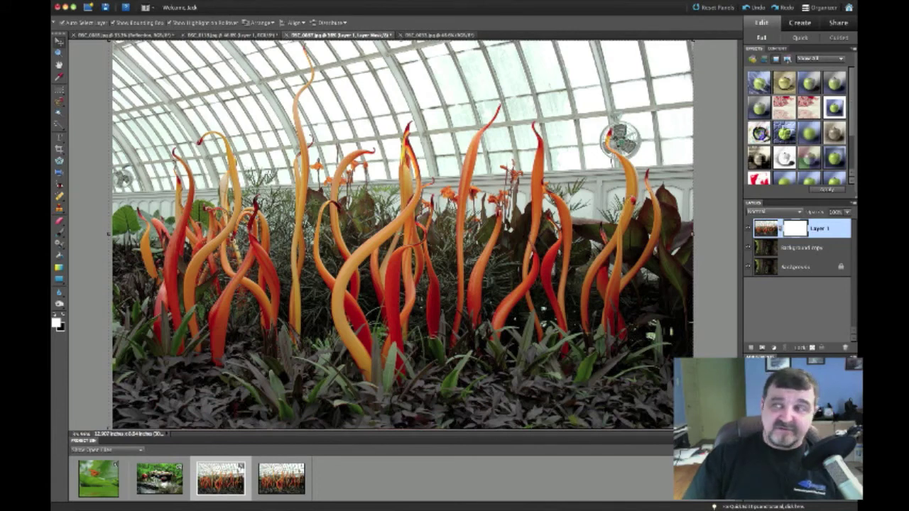
{"action": "key", "text": "x"}
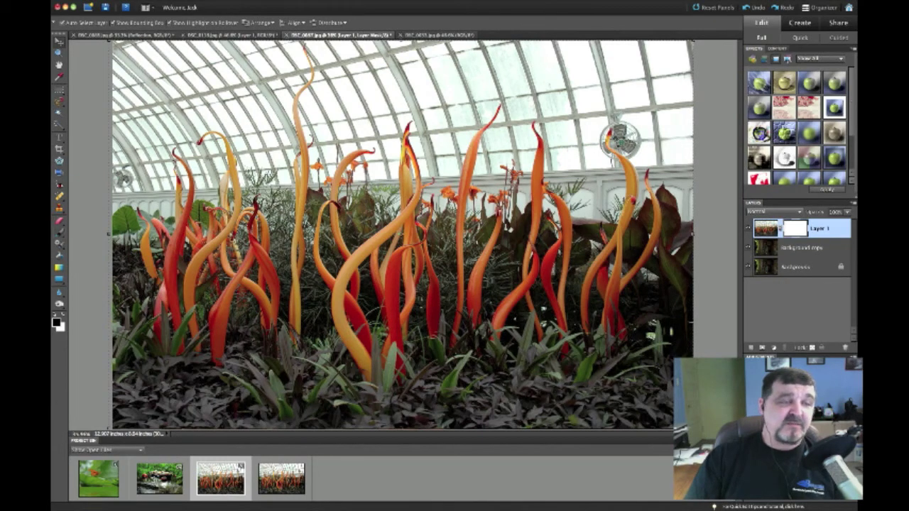
{"action": "left_click", "coordinate": [59, 233]}
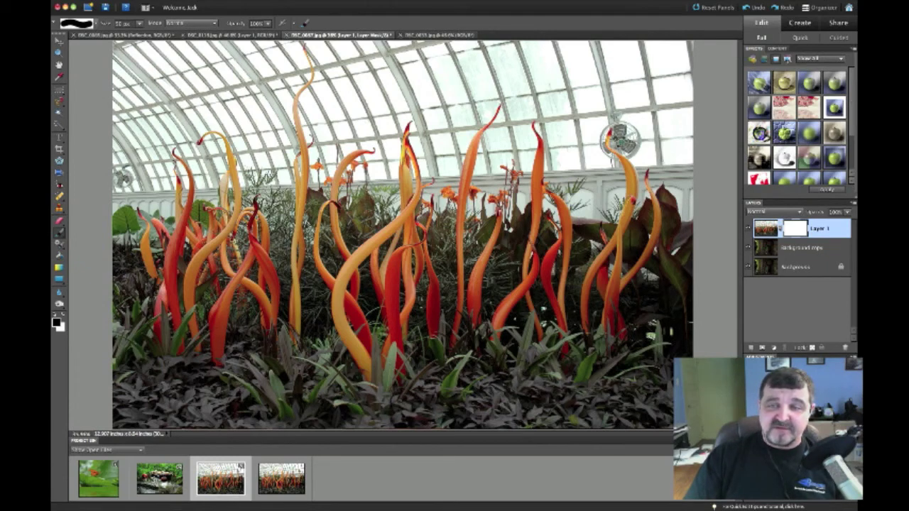
{"action": "left_click", "coordinate": [748, 228]}
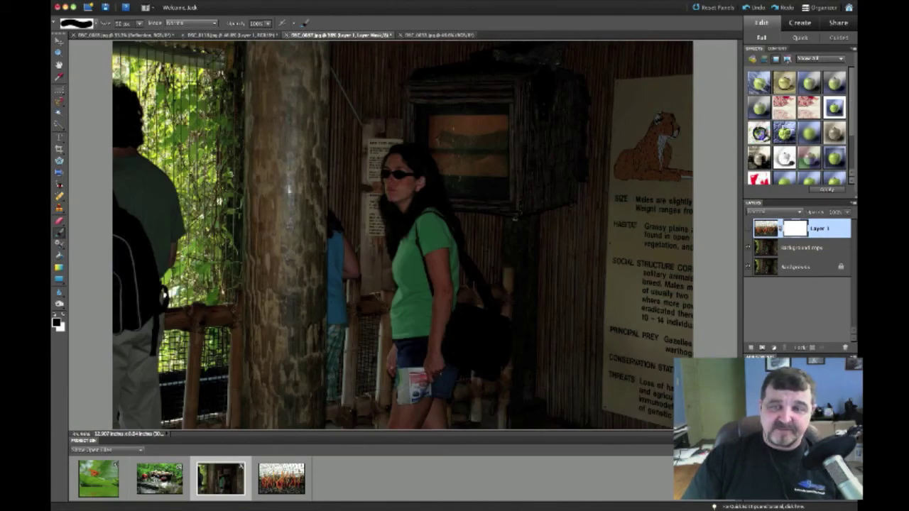
{"action": "left_click", "coordinate": [748, 228]}
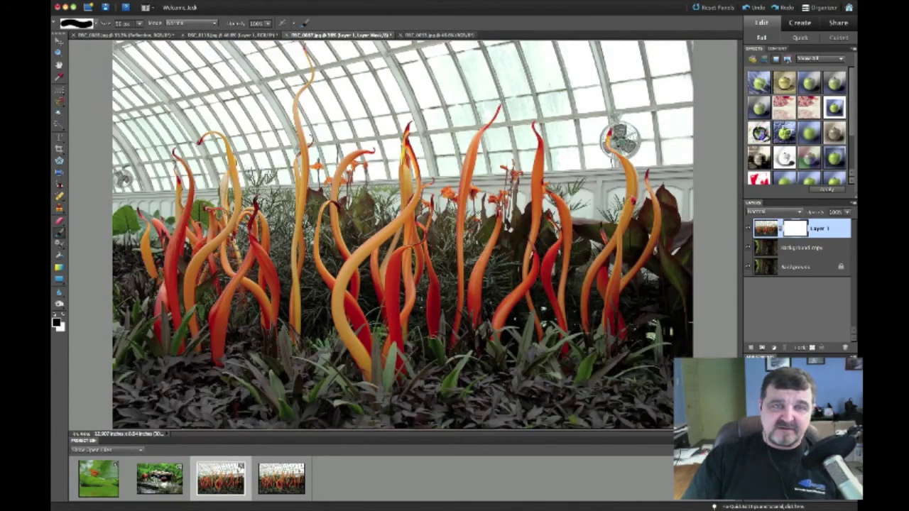
Paint black on the layer mask to reveal the woman's head and upper body, enlarging the brush to 150 px
{"action": "mouse_move", "coordinate": [420, 151]}
{"action": "left_mouse_down"}
{"action": "mouse_move", "coordinate": [405, 167]}
{"action": "mouse_move", "coordinate": [410, 178]}
{"action": "mouse_move", "coordinate": [385, 169]}
{"action": "mouse_move", "coordinate": [399, 153]}
{"action": "mouse_move", "coordinate": [389, 155]}
{"action": "mouse_move", "coordinate": [381, 179]}
{"action": "mouse_move", "coordinate": [415, 186]}
{"action": "mouse_move", "coordinate": [395, 186]}
{"action": "left_mouse_up"}
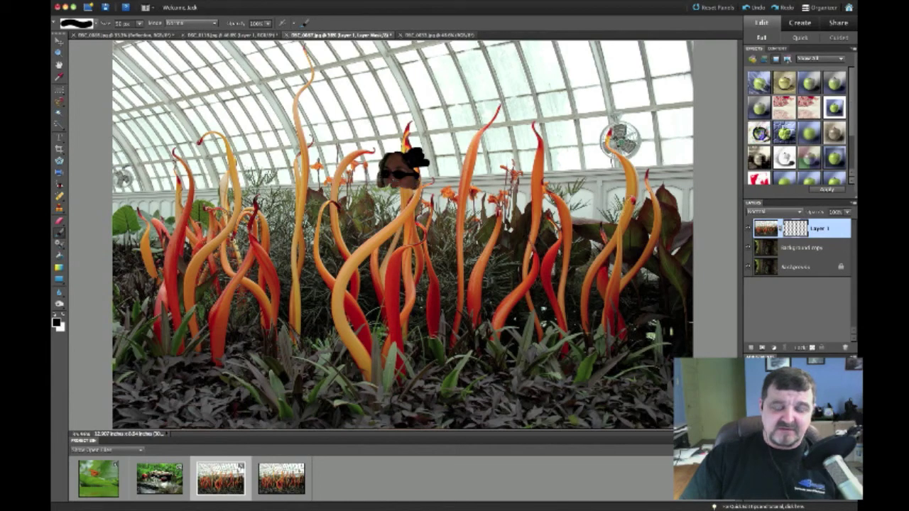
{"action": "key", "text": "bracketright"}
{"action": "key", "text": "bracketright"}
{"action": "key", "text": "bracketright"}
{"action": "key", "text": "bracketright"}
{"action": "key", "text": "bracketright"}
{"action": "mouse_move", "coordinate": [391, 192]}
{"action": "left_mouse_down"}
{"action": "mouse_move", "coordinate": [381, 201]}
{"action": "mouse_move", "coordinate": [421, 196]}
{"action": "mouse_move", "coordinate": [422, 170]}
{"action": "mouse_move", "coordinate": [403, 149]}
{"action": "mouse_move", "coordinate": [395, 148]}
{"action": "mouse_move", "coordinate": [428, 179]}
{"action": "mouse_move", "coordinate": [429, 206]}
{"action": "mouse_move", "coordinate": [438, 165]}
{"action": "mouse_move", "coordinate": [395, 146]}
{"action": "mouse_move", "coordinate": [426, 150]}
{"action": "mouse_move", "coordinate": [376, 151]}
{"action": "mouse_move", "coordinate": [427, 140]}
{"action": "mouse_move", "coordinate": [443, 174]}
{"action": "mouse_move", "coordinate": [440, 213]}
{"action": "mouse_move", "coordinate": [377, 216]}
{"action": "mouse_move", "coordinate": [372, 167]}
{"action": "mouse_move", "coordinate": [369, 216]}
{"action": "mouse_move", "coordinate": [387, 234]}
{"action": "mouse_move", "coordinate": [460, 235]}
{"action": "mouse_move", "coordinate": [452, 171]}
{"action": "mouse_move", "coordinate": [469, 278]}
{"action": "mouse_move", "coordinate": [437, 282]}
{"action": "mouse_move", "coordinate": [428, 252]}
{"action": "mouse_move", "coordinate": [381, 245]}
{"action": "mouse_move", "coordinate": [377, 259]}
{"action": "left_mouse_up"}
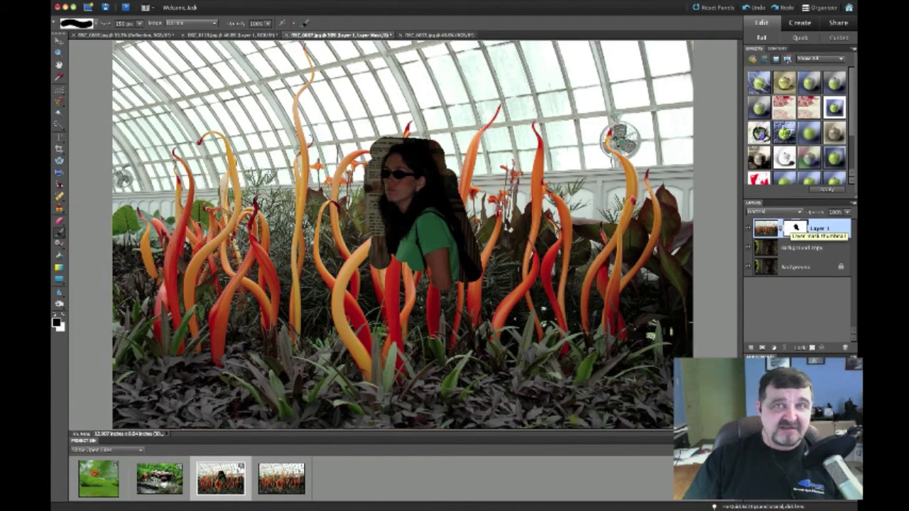
Continue painting black on the layer mask to reveal the woman's torso, shorts and legs down to the photo's lower edge
{"action": "left_click", "coordinate": [795, 227]}
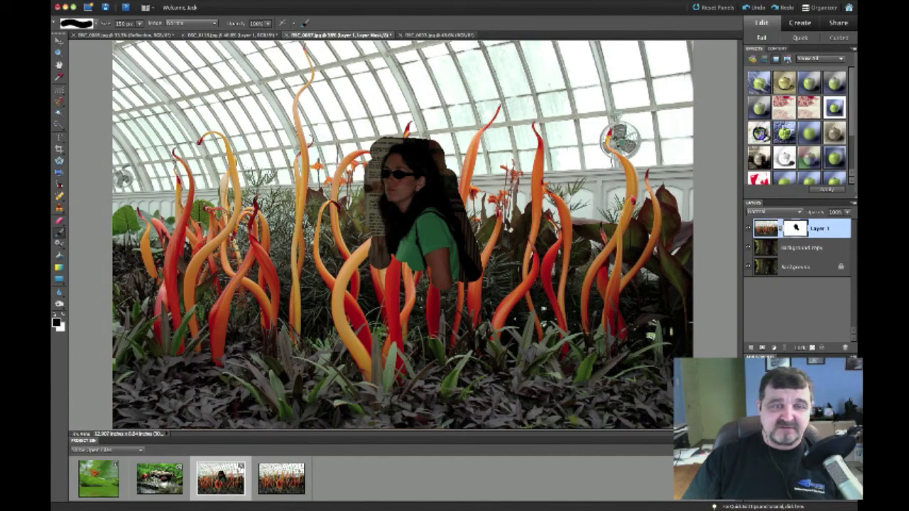
{"action": "mouse_move", "coordinate": [396, 259]}
{"action": "left_mouse_down"}
{"action": "mouse_move", "coordinate": [391, 292]}
{"action": "mouse_move", "coordinate": [422, 282]}
{"action": "mouse_move", "coordinate": [461, 299]}
{"action": "mouse_move", "coordinate": [469, 284]}
{"action": "mouse_move", "coordinate": [472, 305]}
{"action": "mouse_move", "coordinate": [462, 323]}
{"action": "mouse_move", "coordinate": [377, 302]}
{"action": "mouse_move", "coordinate": [381, 340]}
{"action": "mouse_move", "coordinate": [420, 319]}
{"action": "mouse_move", "coordinate": [434, 341]}
{"action": "mouse_move", "coordinate": [411, 344]}
{"action": "mouse_move", "coordinate": [419, 366]}
{"action": "mouse_move", "coordinate": [440, 364]}
{"action": "mouse_move", "coordinate": [454, 348]}
{"action": "mouse_move", "coordinate": [452, 401]}
{"action": "mouse_move", "coordinate": [398, 387]}
{"action": "mouse_move", "coordinate": [372, 355]}
{"action": "mouse_move", "coordinate": [372, 401]}
{"action": "mouse_move", "coordinate": [387, 405]}
{"action": "left_mouse_up"}
{"action": "mouse_move", "coordinate": [391, 421]}
{"action": "left_mouse_down"}
{"action": "mouse_move", "coordinate": [459, 415]}
{"action": "mouse_move", "coordinate": [395, 407]}
{"action": "left_mouse_up"}
{"action": "left_click_drag", "start_coordinate": [461, 393], "coordinate": [478, 305]}
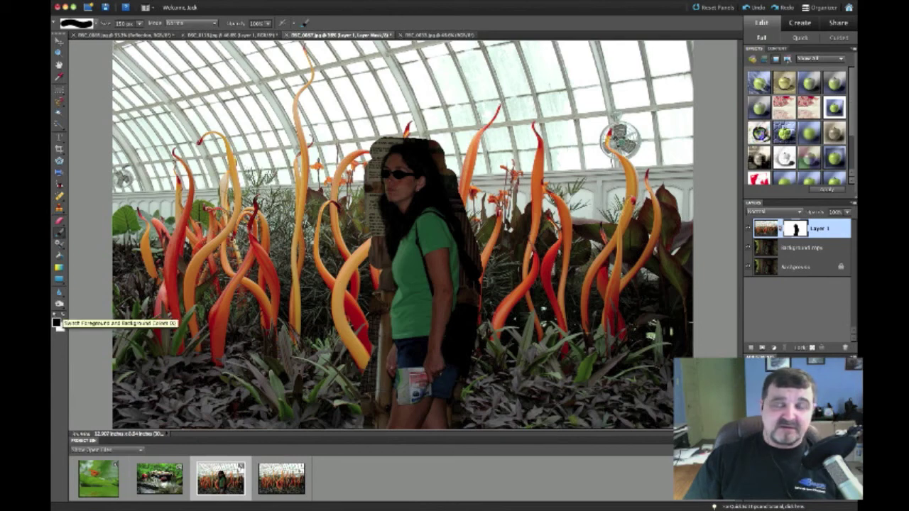
Paint white on the layer mask with a 100 px brush to restore the glass sculpture scene along the front of the woman's body and legs
{"action": "left_click", "coordinate": [62, 318]}
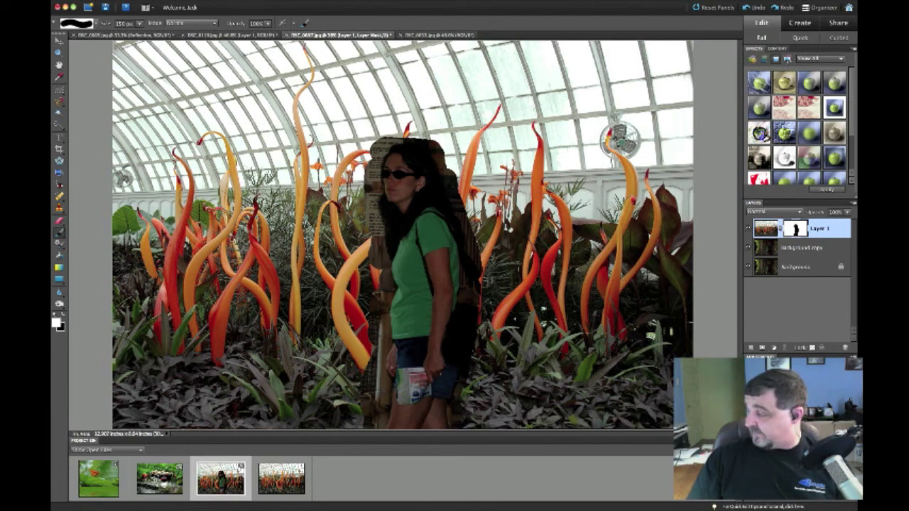
{"action": "key", "text": "bracketleft"}
{"action": "key", "text": "bracketleft"}
{"action": "key", "text": "bracketleft"}
{"action": "key", "text": "bracketright"}
{"action": "key", "text": "bracketright"}
{"action": "key", "text": "bracketright"}
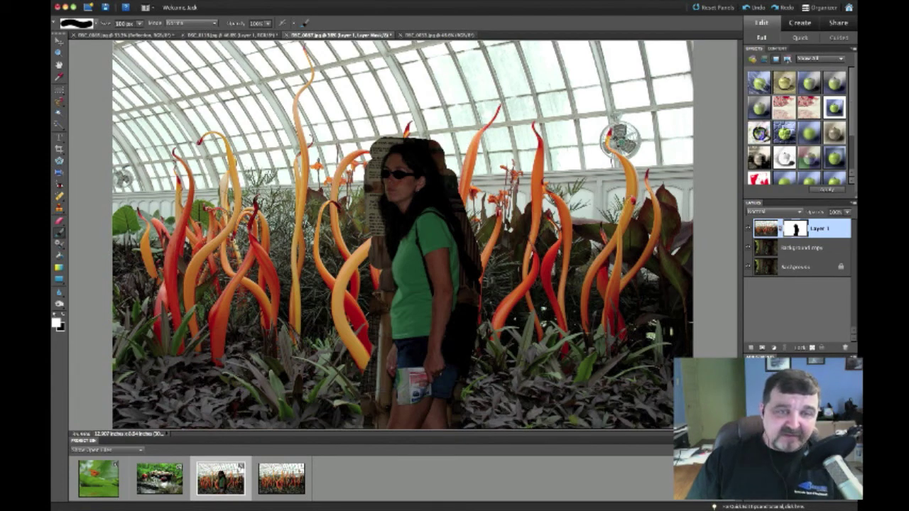
{"action": "mouse_move", "coordinate": [375, 245]}
{"action": "left_mouse_down"}
{"action": "mouse_move", "coordinate": [380, 199]}
{"action": "mouse_move", "coordinate": [392, 222]}
{"action": "mouse_move", "coordinate": [374, 262]}
{"action": "mouse_move", "coordinate": [392, 251]}
{"action": "mouse_move", "coordinate": [386, 351]}
{"action": "mouse_move", "coordinate": [369, 386]}
{"action": "mouse_move", "coordinate": [372, 321]}
{"action": "left_mouse_up"}
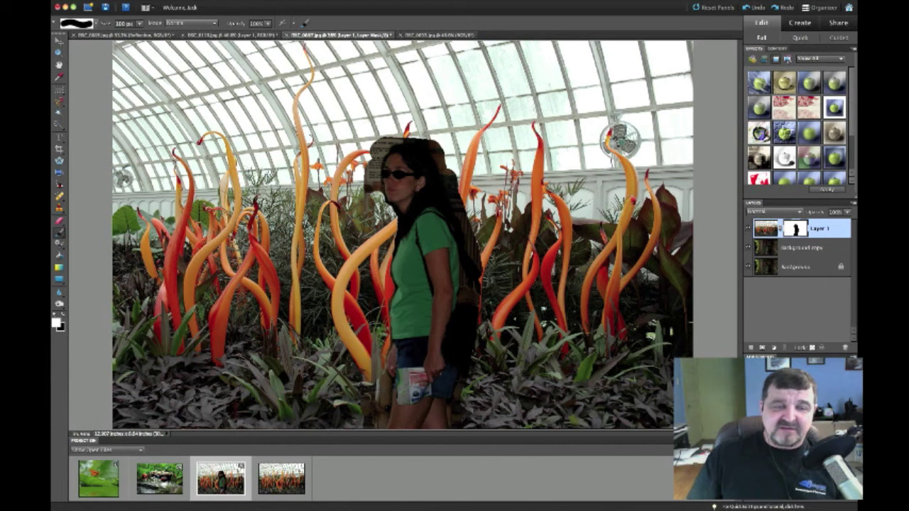
{"action": "left_click_drag", "start_coordinate": [367, 387], "coordinate": [367, 405]}
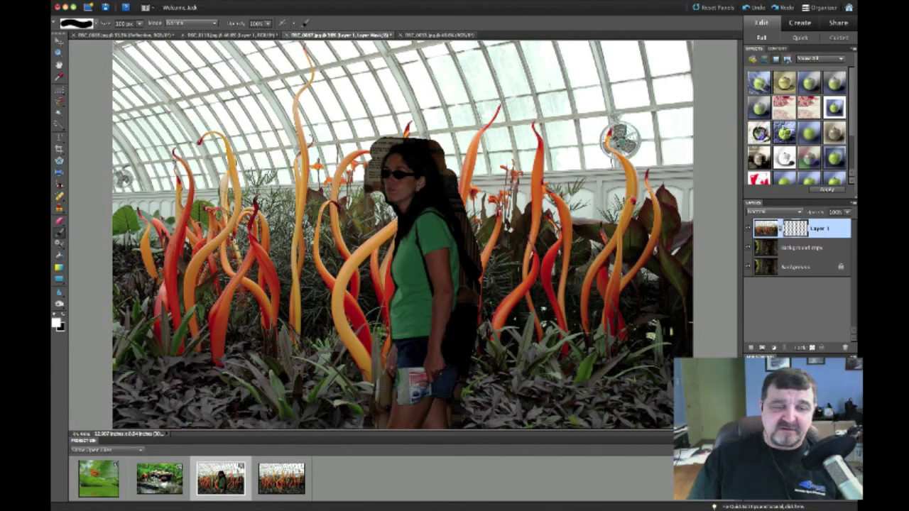
{"action": "mouse_move", "coordinate": [385, 375]}
{"action": "left_mouse_down"}
{"action": "mouse_move", "coordinate": [384, 410]}
{"action": "mouse_move", "coordinate": [366, 425]}
{"action": "left_mouse_up"}
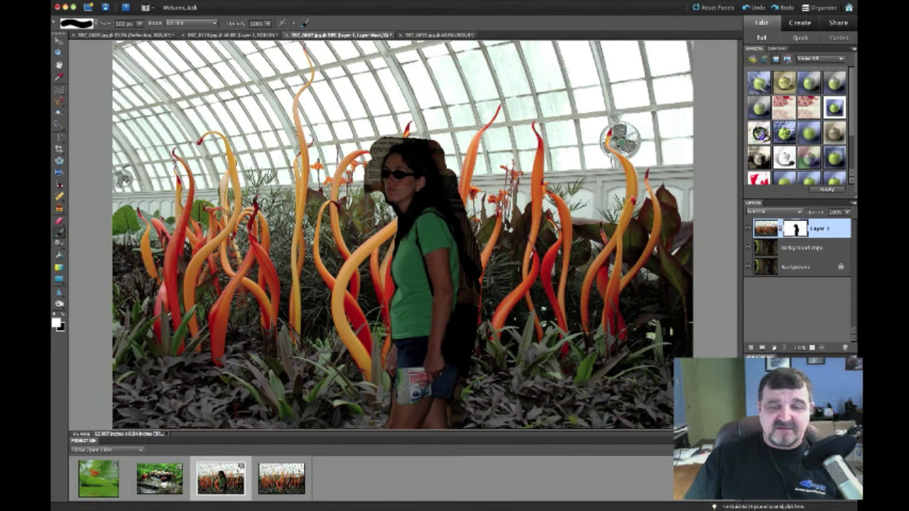
Paint white on the layer mask to restore the sculpture scene behind the woman's legs, along her back and around her head
{"action": "mouse_move", "coordinate": [458, 406]}
{"action": "left_mouse_down"}
{"action": "mouse_move", "coordinate": [473, 284]}
{"action": "mouse_move", "coordinate": [461, 299]}
{"action": "mouse_move", "coordinate": [461, 362]}
{"action": "left_mouse_up"}
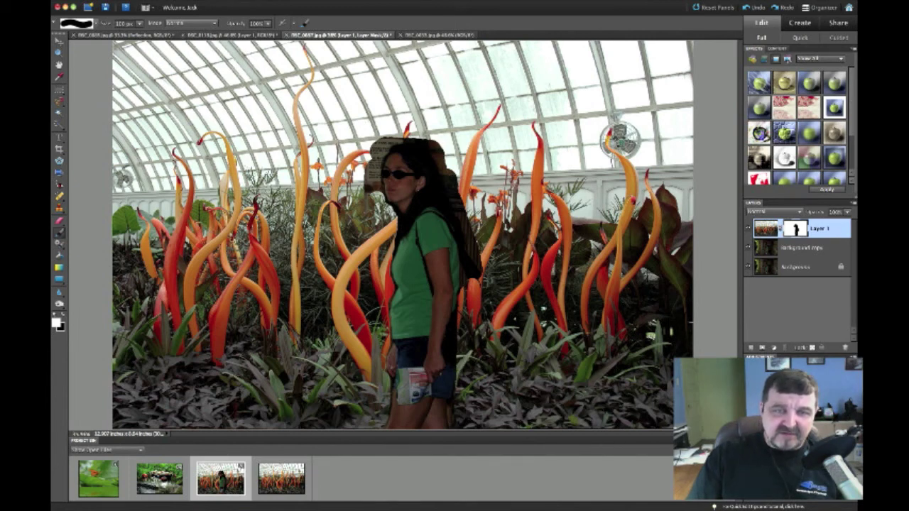
{"action": "mouse_move", "coordinate": [469, 274]}
{"action": "left_mouse_down"}
{"action": "mouse_move", "coordinate": [459, 220]}
{"action": "mouse_move", "coordinate": [456, 240]}
{"action": "mouse_move", "coordinate": [462, 270]}
{"action": "mouse_move", "coordinate": [469, 224]}
{"action": "mouse_move", "coordinate": [459, 200]}
{"action": "mouse_move", "coordinate": [453, 213]}
{"action": "mouse_move", "coordinate": [439, 195]}
{"action": "mouse_move", "coordinate": [455, 174]}
{"action": "mouse_move", "coordinate": [442, 169]}
{"action": "mouse_move", "coordinate": [438, 151]}
{"action": "mouse_move", "coordinate": [418, 140]}
{"action": "mouse_move", "coordinate": [377, 145]}
{"action": "mouse_move", "coordinate": [371, 192]}
{"action": "mouse_move", "coordinate": [383, 147]}
{"action": "mouse_move", "coordinate": [413, 140]}
{"action": "mouse_move", "coordinate": [405, 141]}
{"action": "left_mouse_up"}
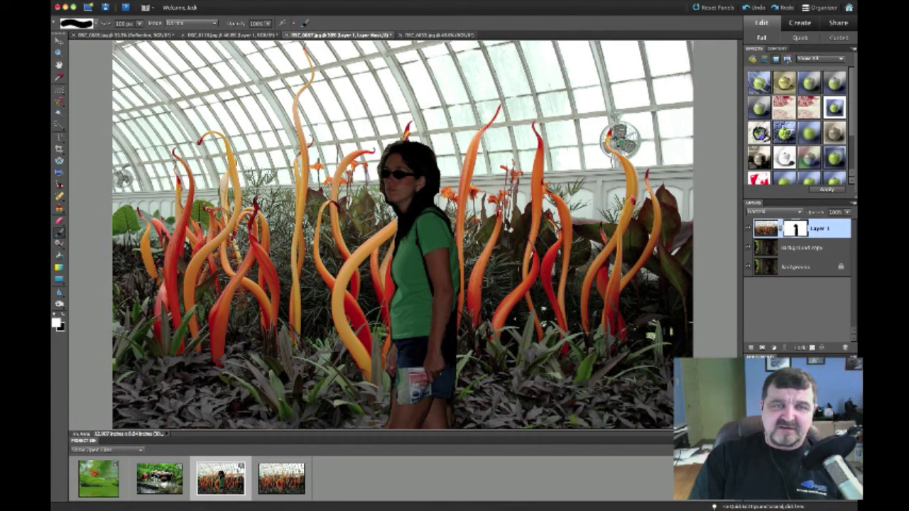
{"action": "left_click_drag", "start_coordinate": [380, 171], "coordinate": [380, 162]}
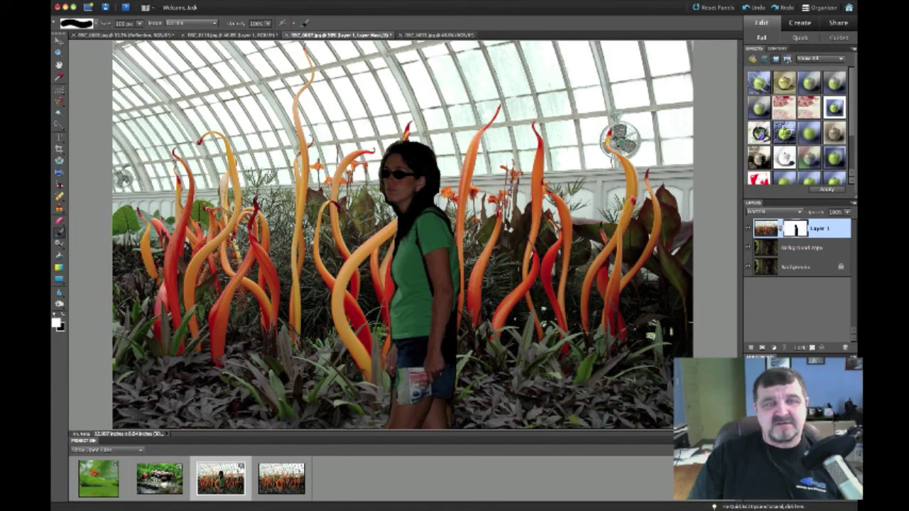